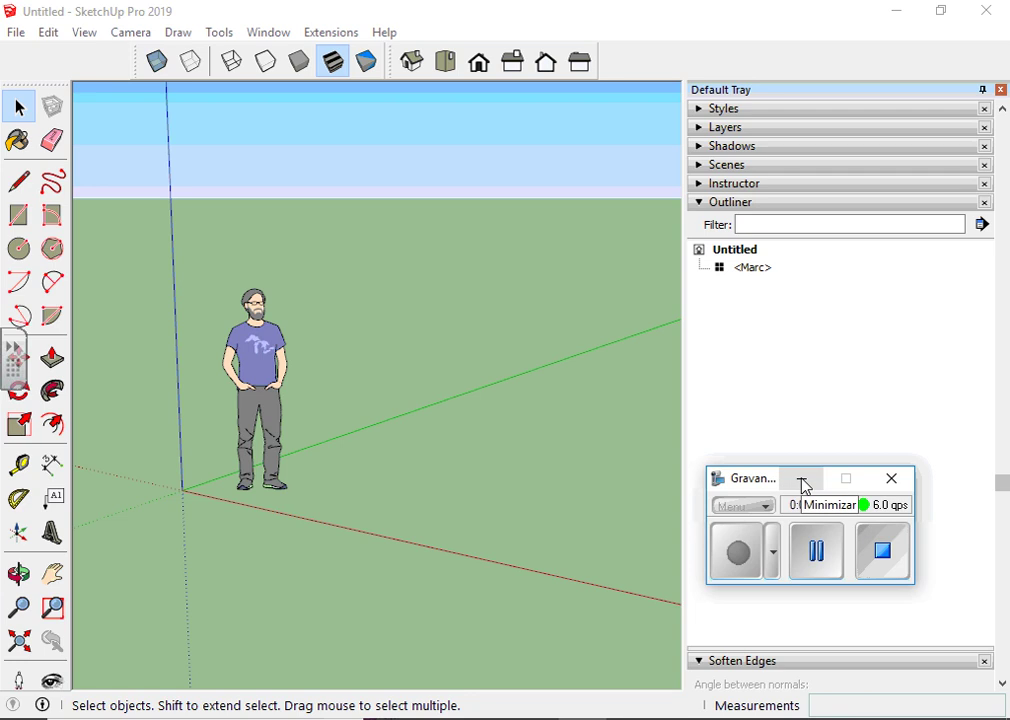
# Step: Set Model Info units to 0,0000 m precision and disable length snapping
pyautogui.click(803, 482)
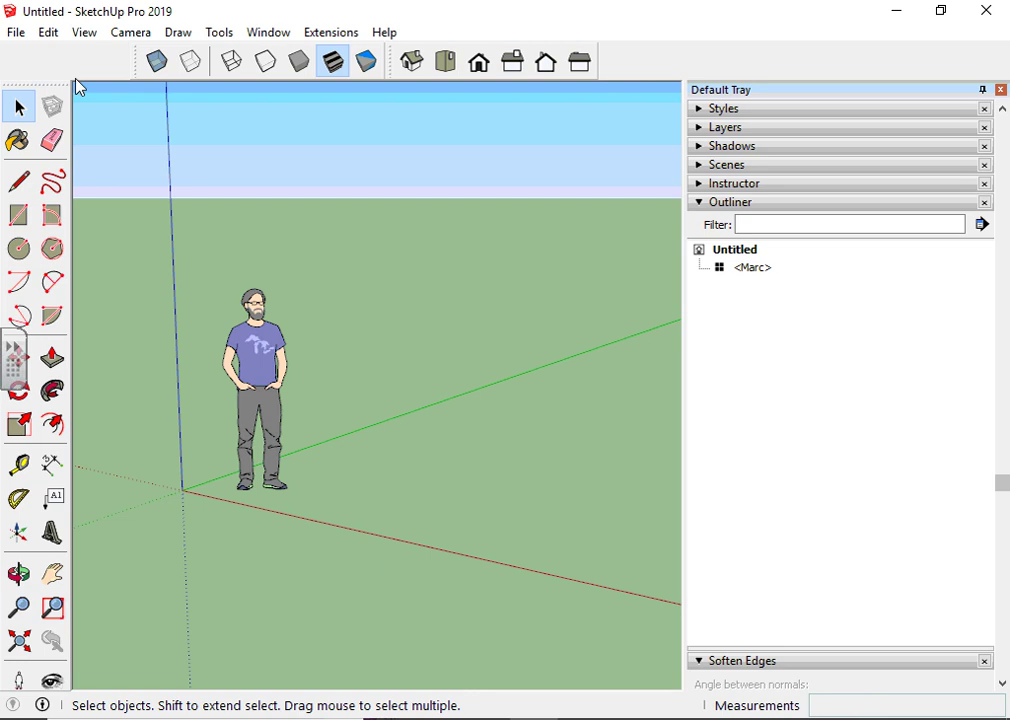
pyautogui.click(268, 32)
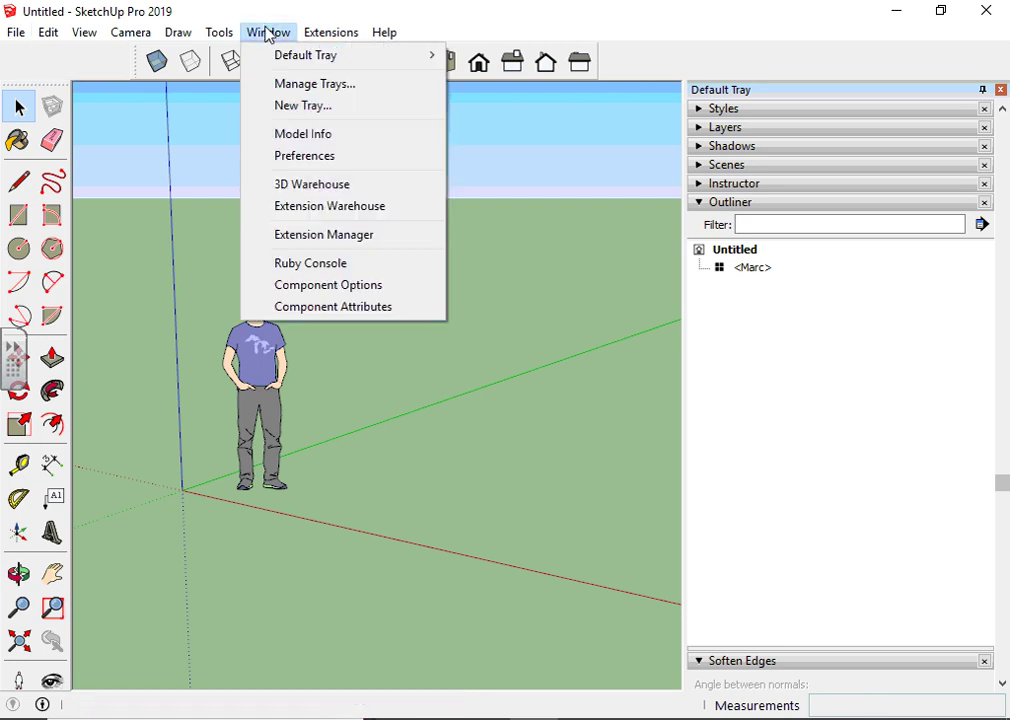
pyautogui.click(316, 135)
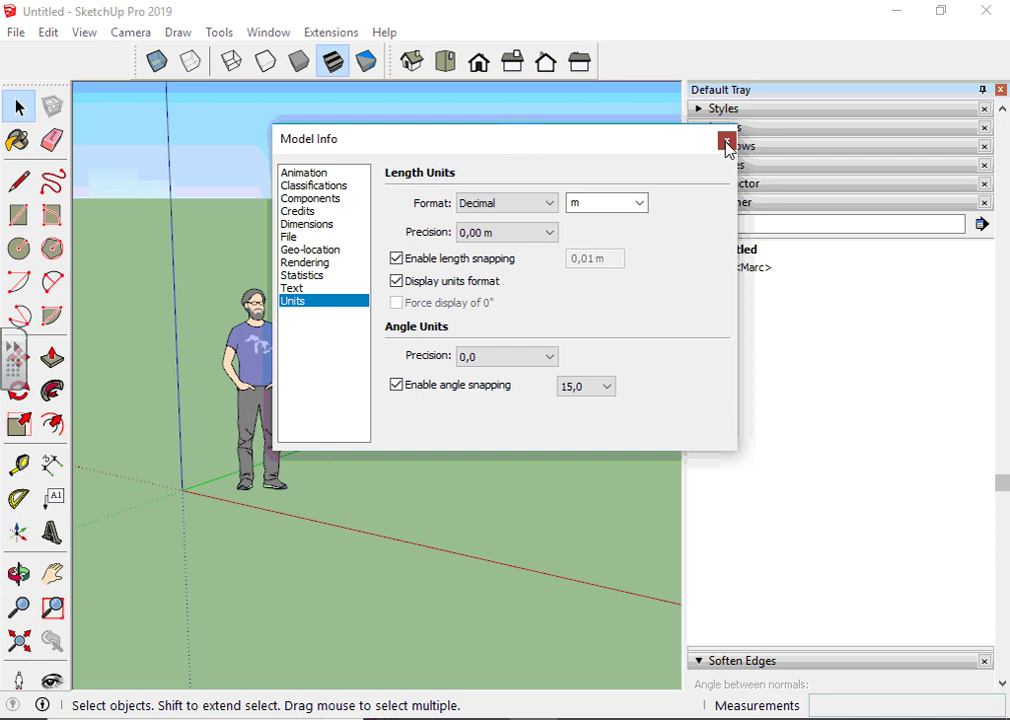
pyautogui.click(546, 232)
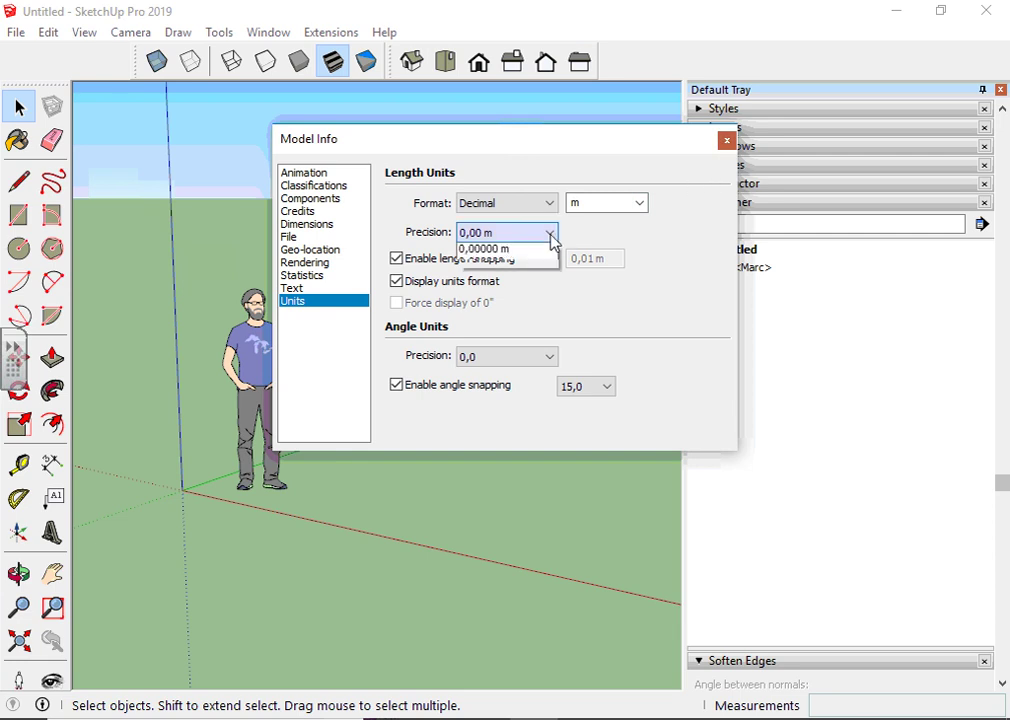
pyautogui.click(522, 302)
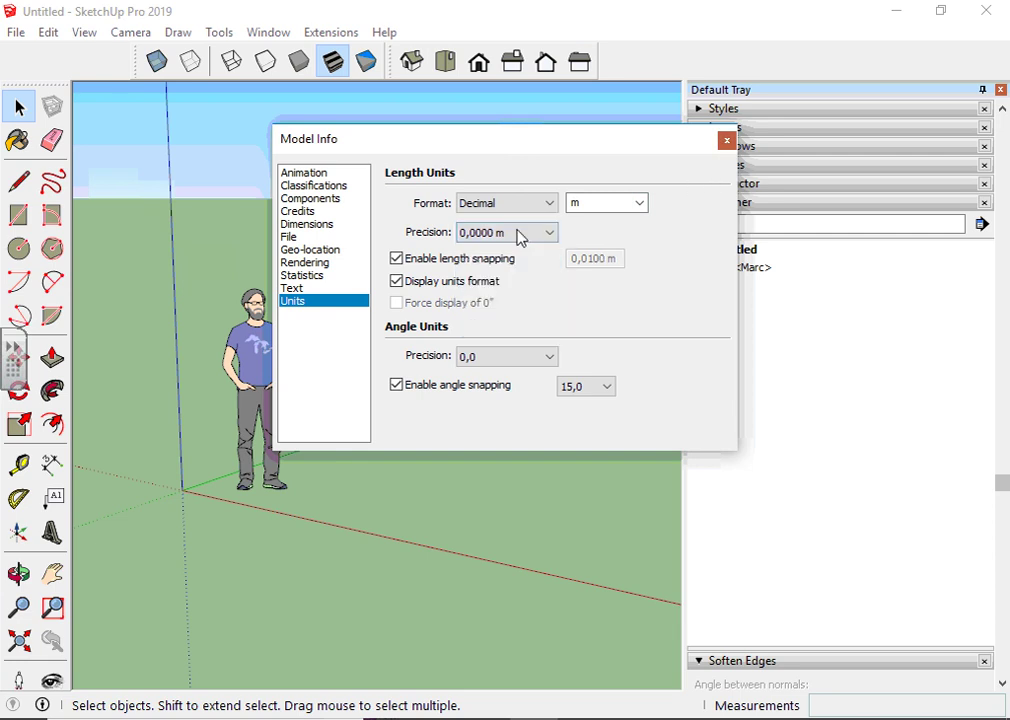
pyautogui.click(397, 259)
pyautogui.click(727, 142)
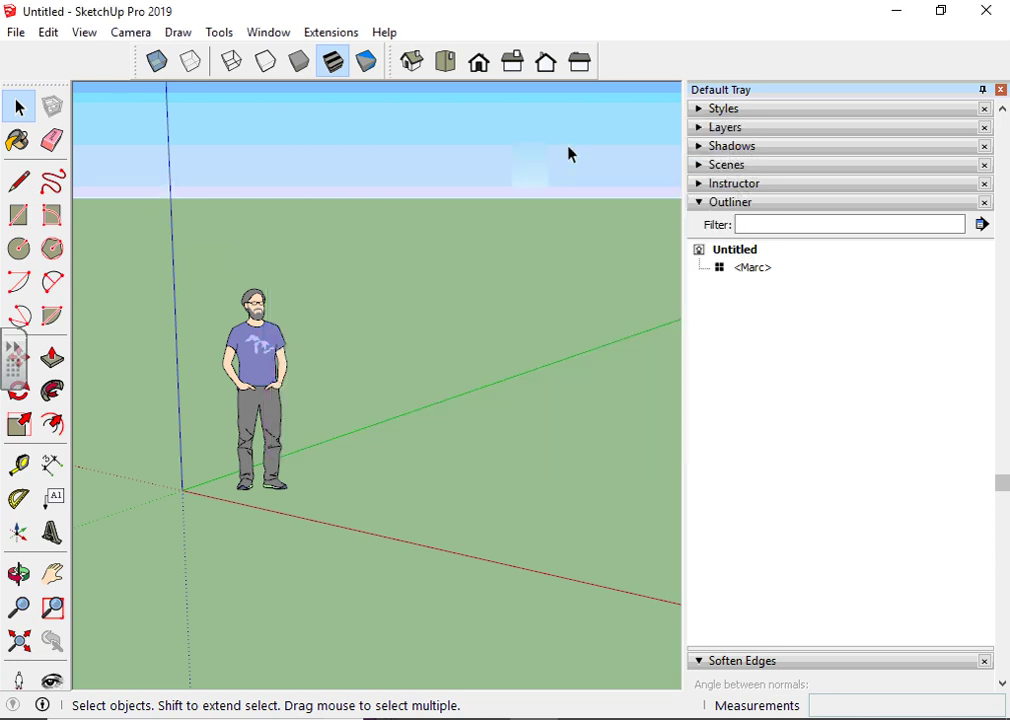
# Step: Import the restaurant floor-plan JPEG from Downloads as an image
pyautogui.click(16, 32)
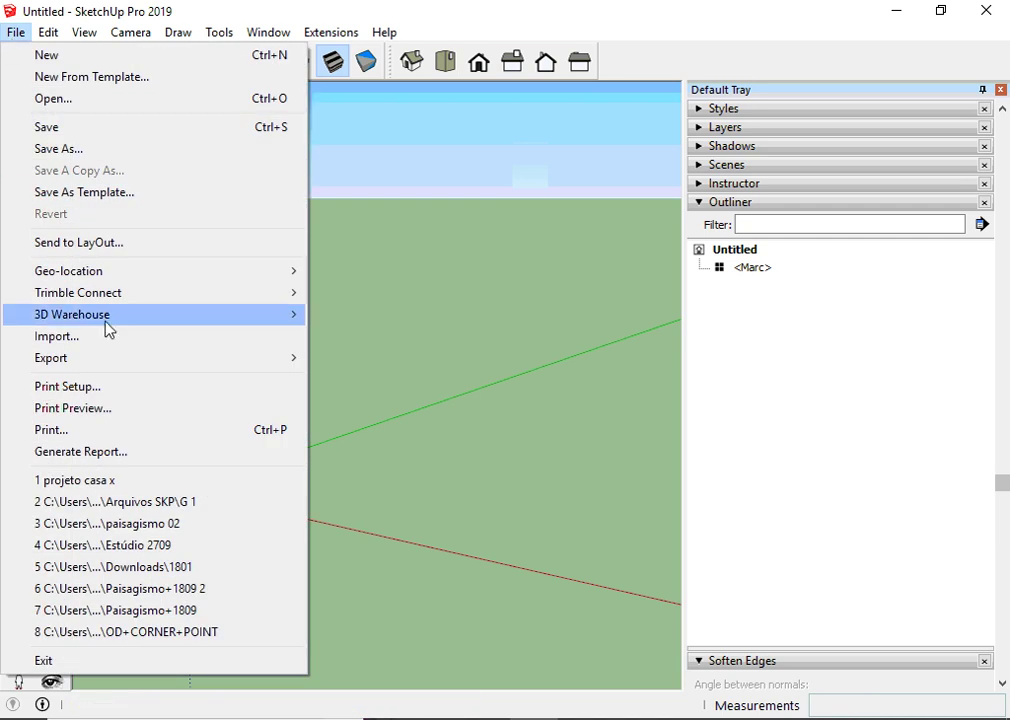
pyautogui.click(112, 336)
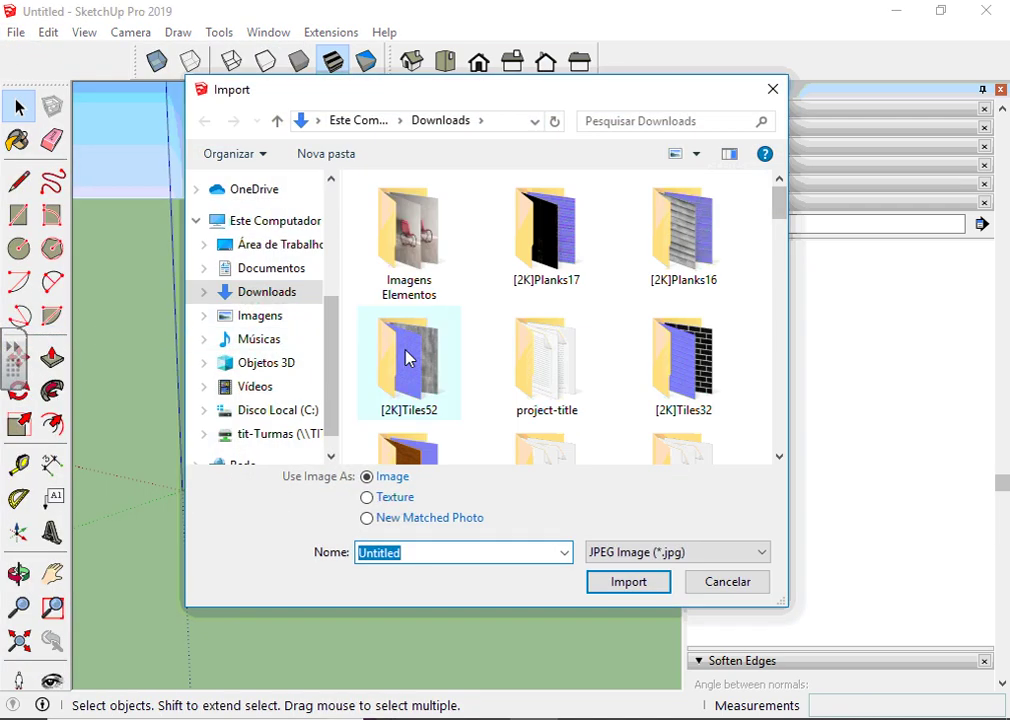
pyautogui.scroll(-1, 408, 358)
pyautogui.scroll(-3, 431, 357)
pyautogui.scroll(-3, 431, 357)
pyautogui.scroll(-2, 433, 358)
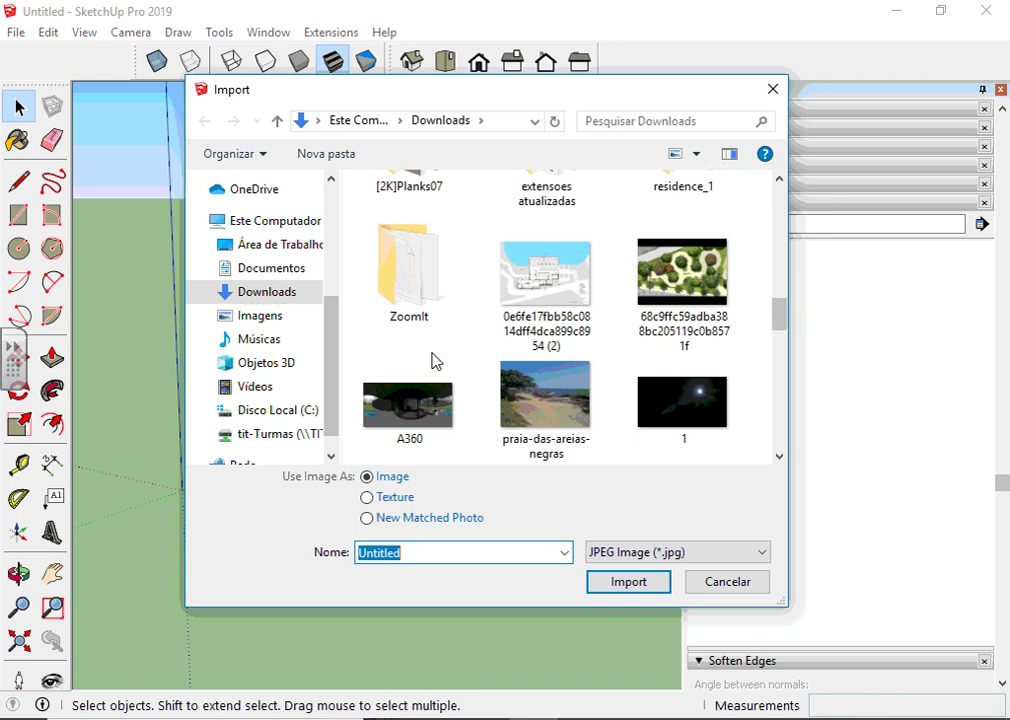
pyautogui.click(548, 308)
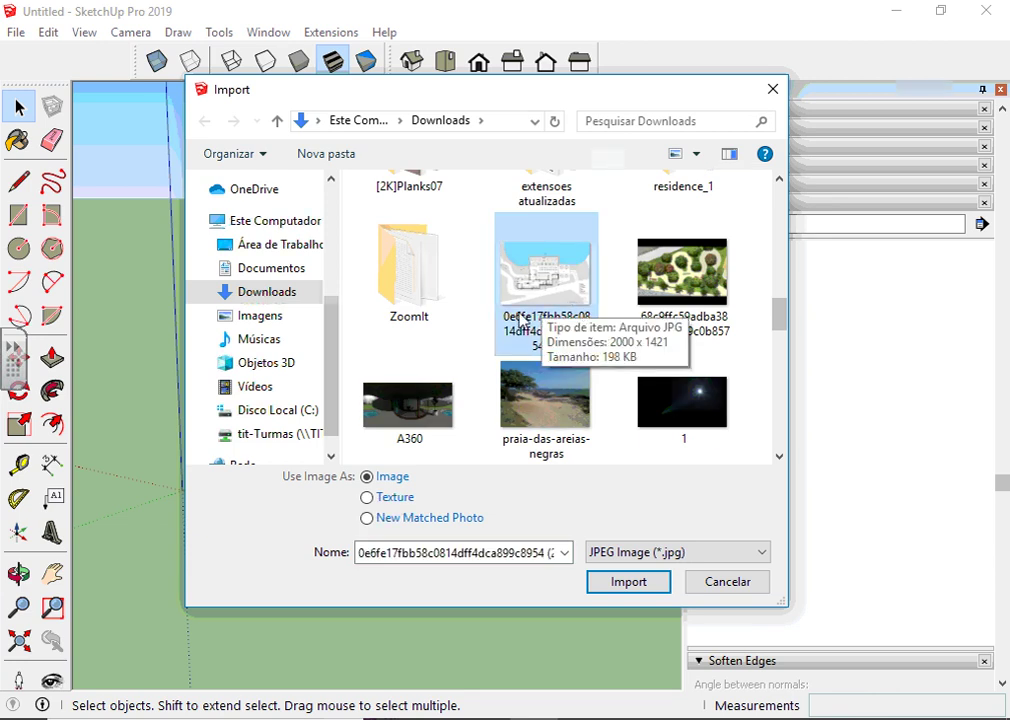
pyautogui.click(617, 597)
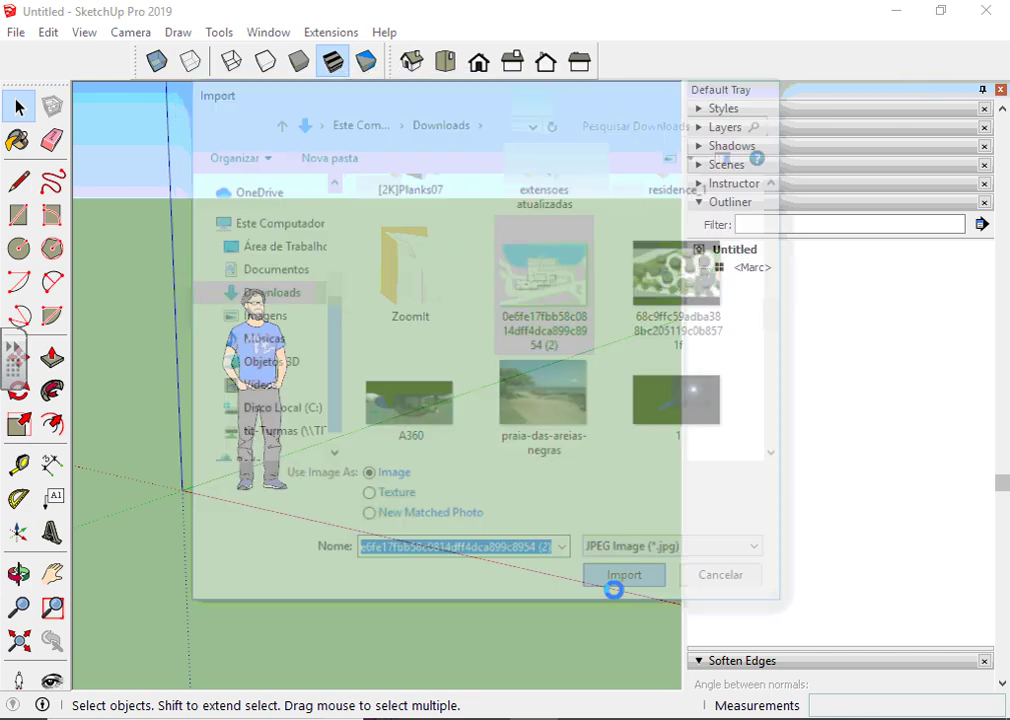
pyautogui.scroll(-2, 310, 482)
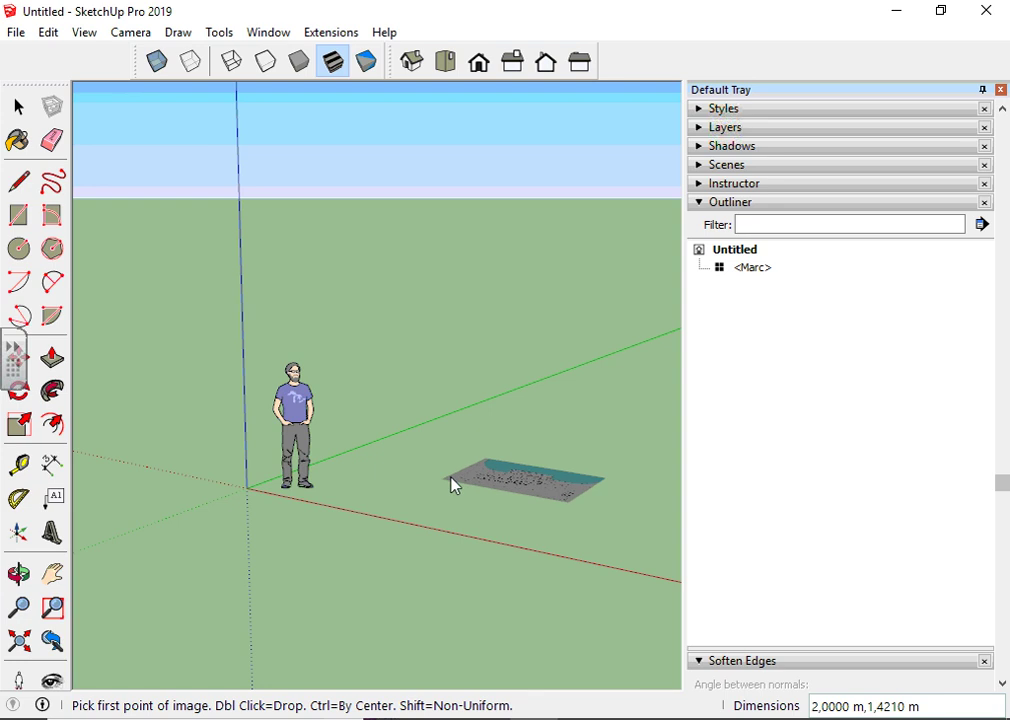
# Step: In Top view, place the floor-plan image flat on the ground, up-right of the origin
pyautogui.click(449, 67)
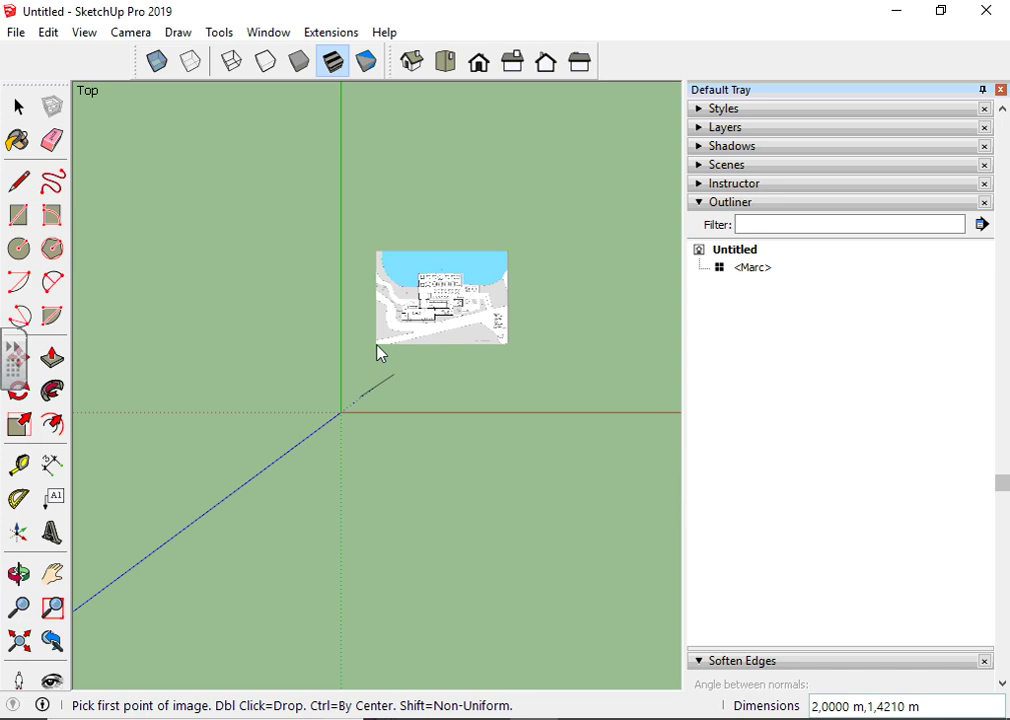
pyautogui.click(377, 344)
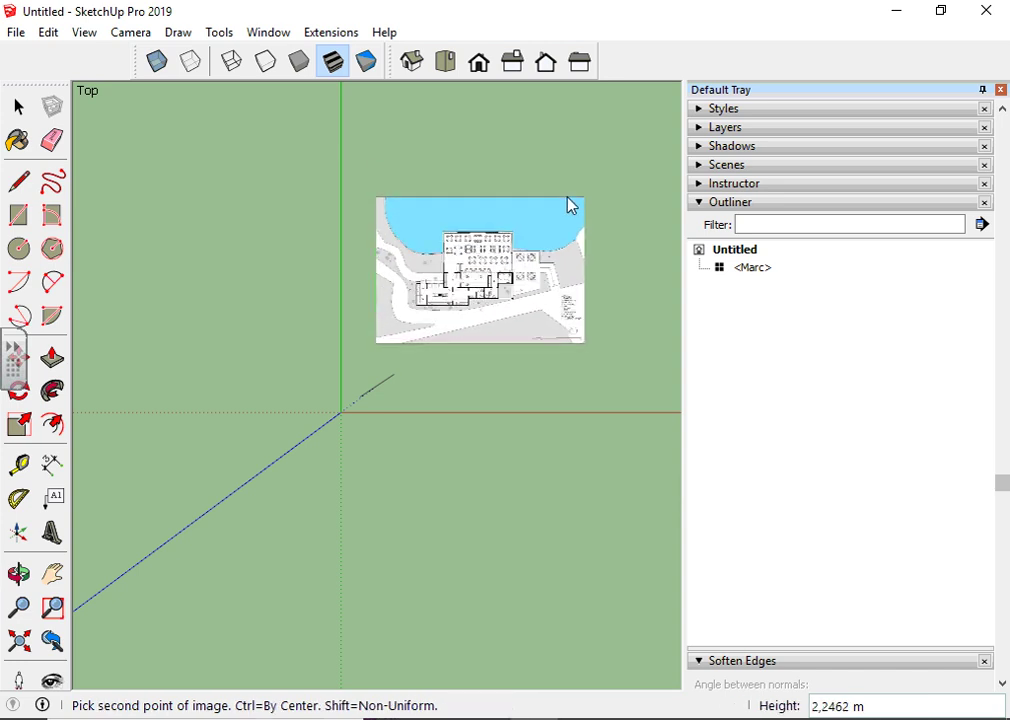
pyautogui.click(600, 178)
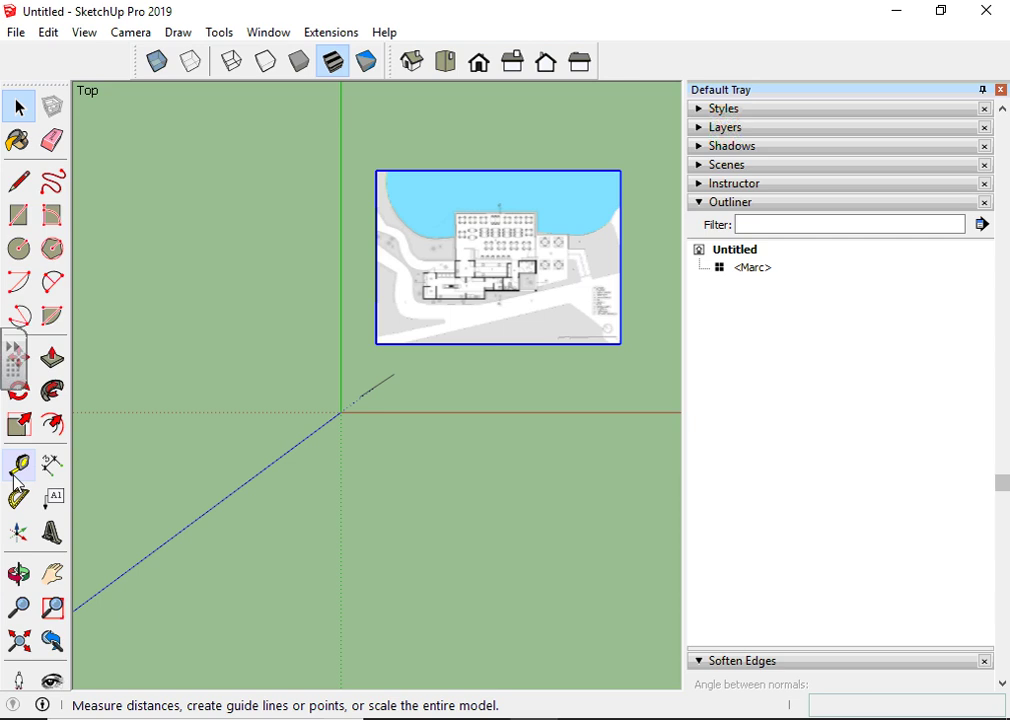
# Step: Measure the plan's short wall segment and resize the whole model so it equals 1m
pyautogui.click(18, 467)
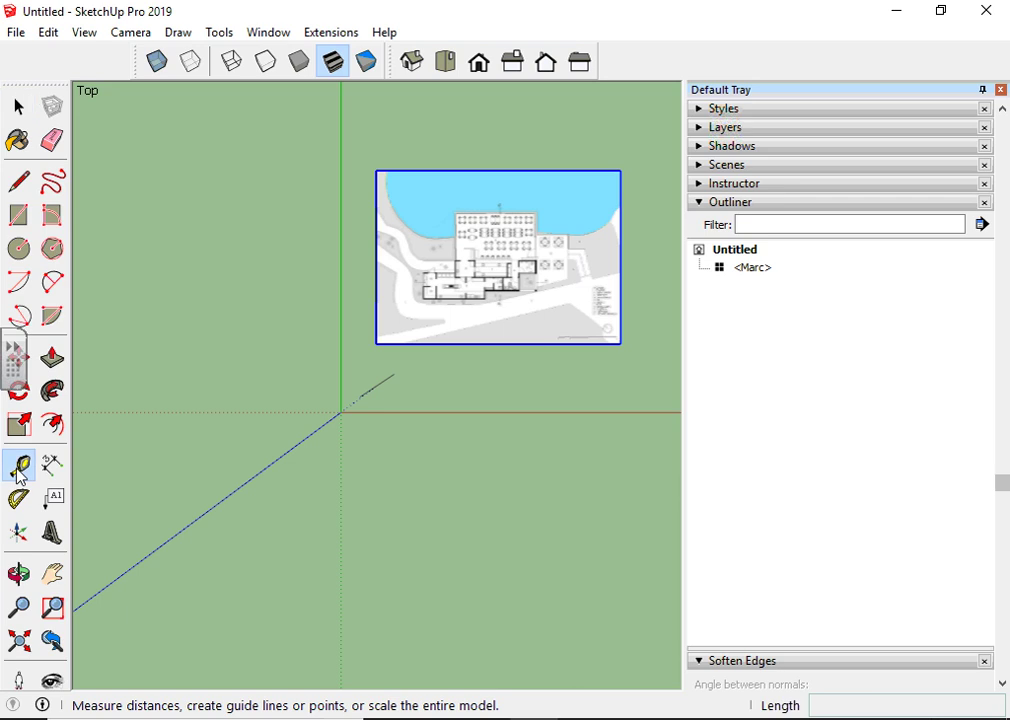
pyautogui.scroll(2, 586, 322)
pyautogui.scroll(2, 597, 335)
pyautogui.scroll(3, 597, 335)
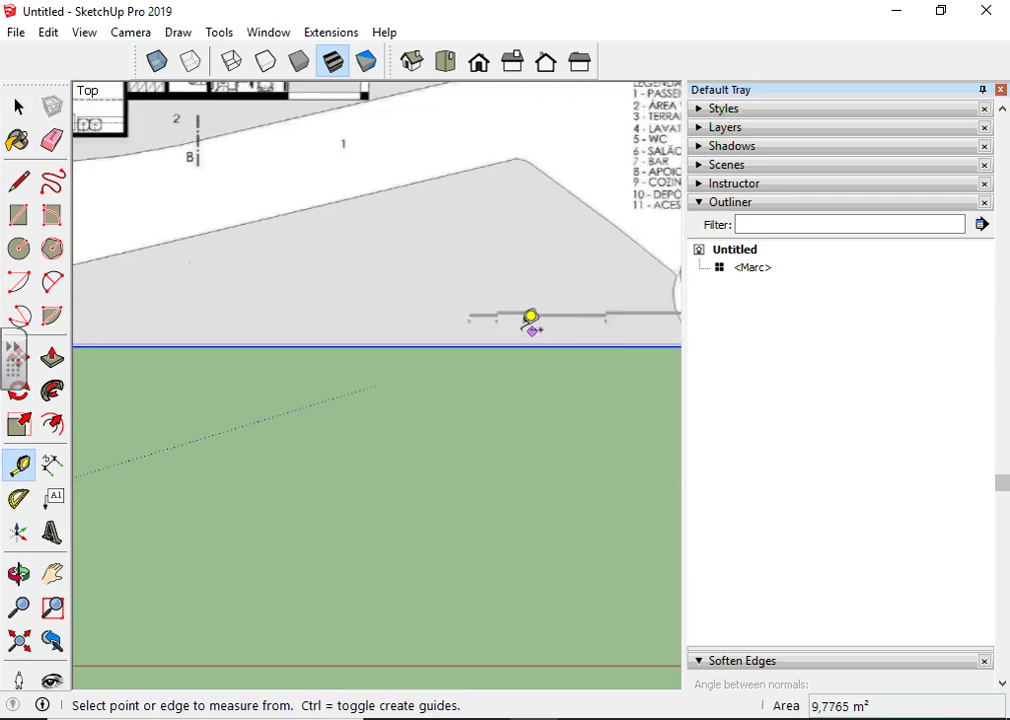
pyautogui.scroll(2, 530, 318)
pyautogui.scroll(1, 498, 318)
pyautogui.scroll(1, 503, 320)
pyautogui.scroll(1, 530, 298)
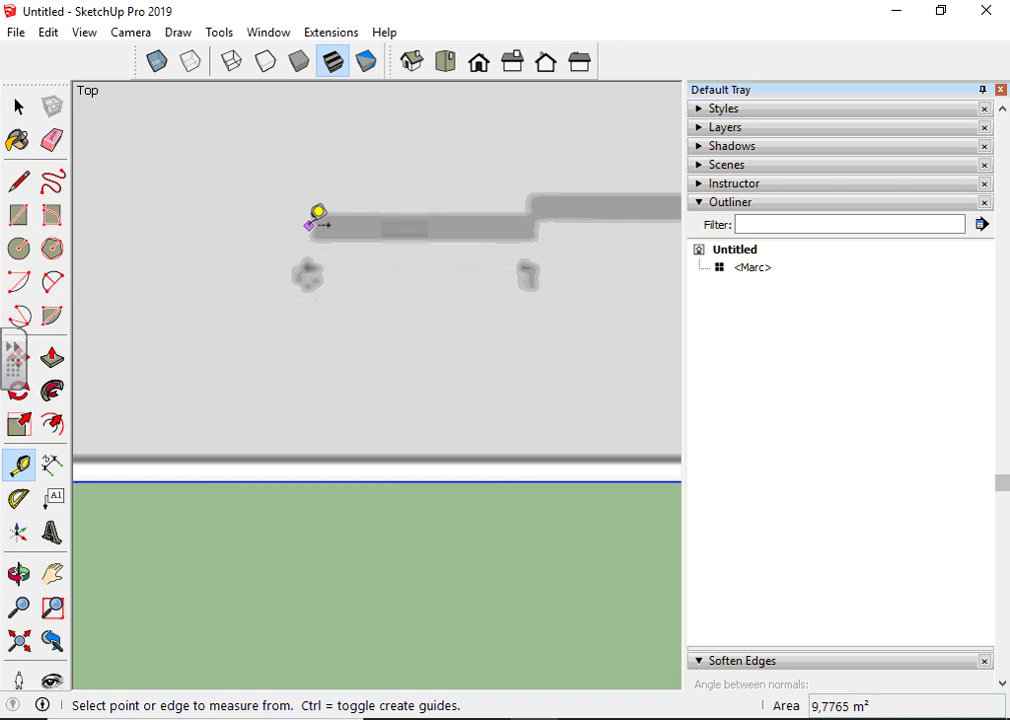
pyautogui.click(313, 224)
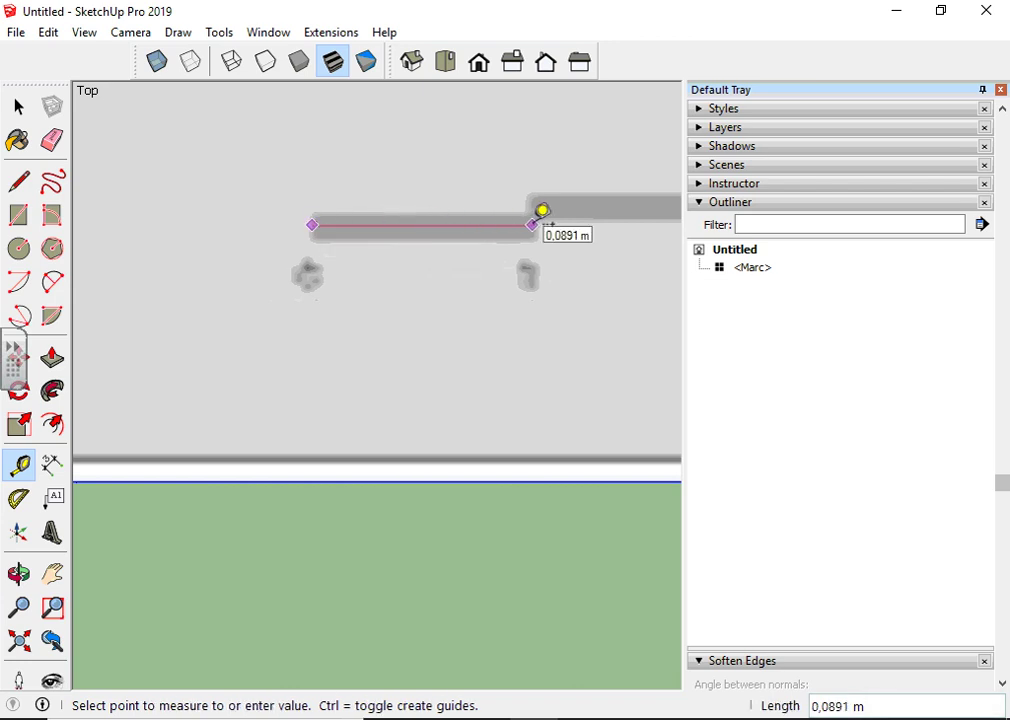
pyautogui.click(533, 223)
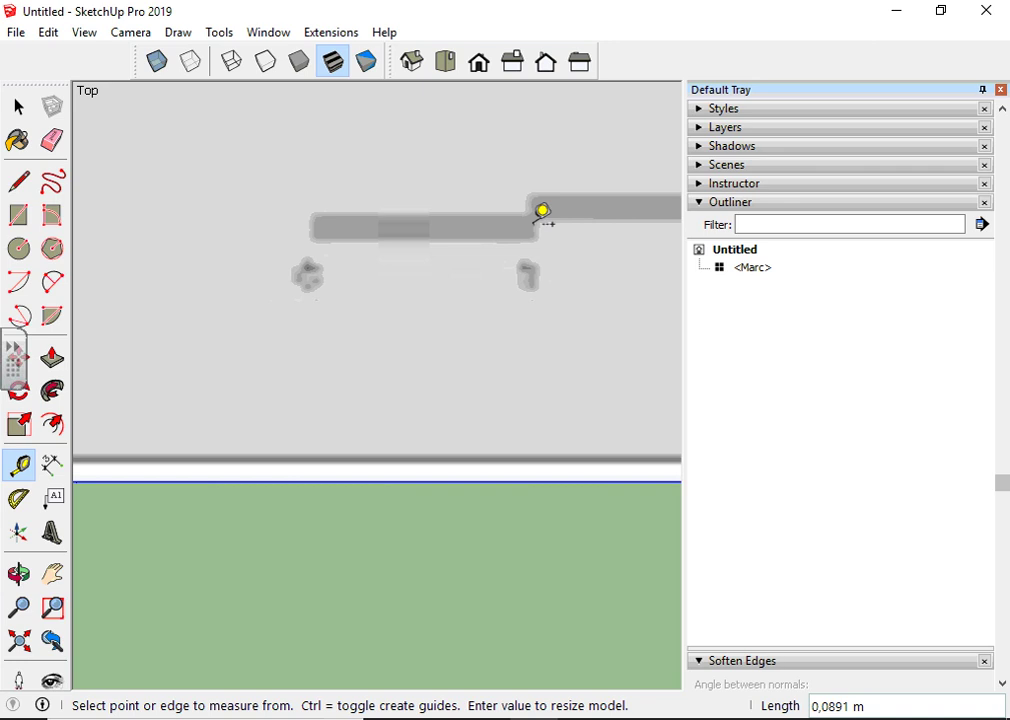
pyautogui.write('1m')
pyautogui.press('Return')
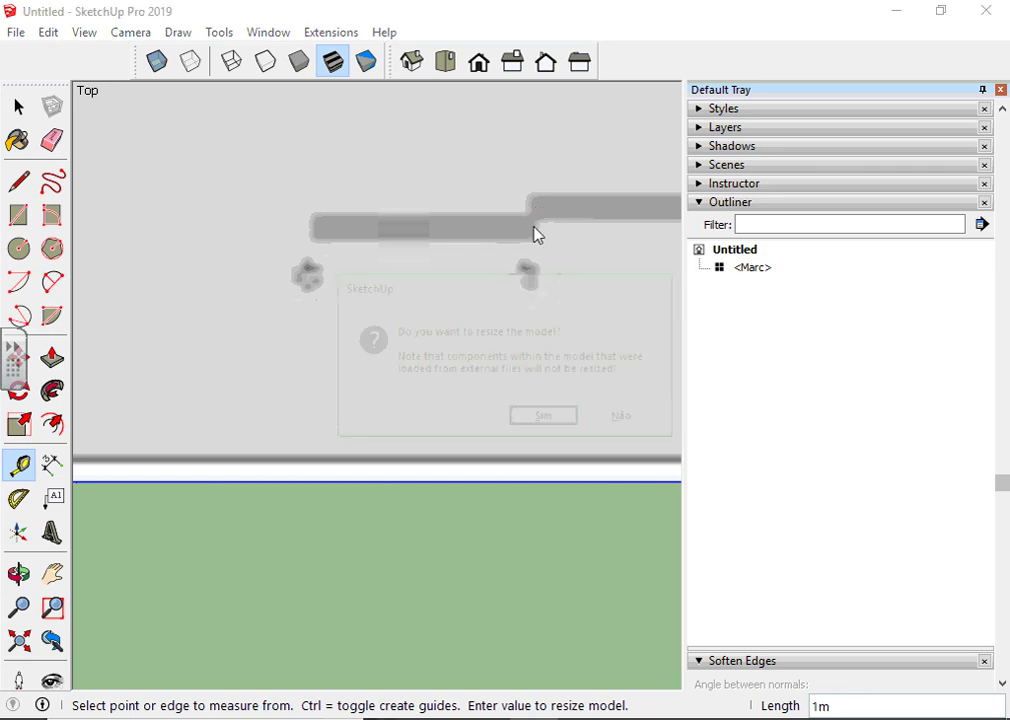
pyautogui.click(566, 426)
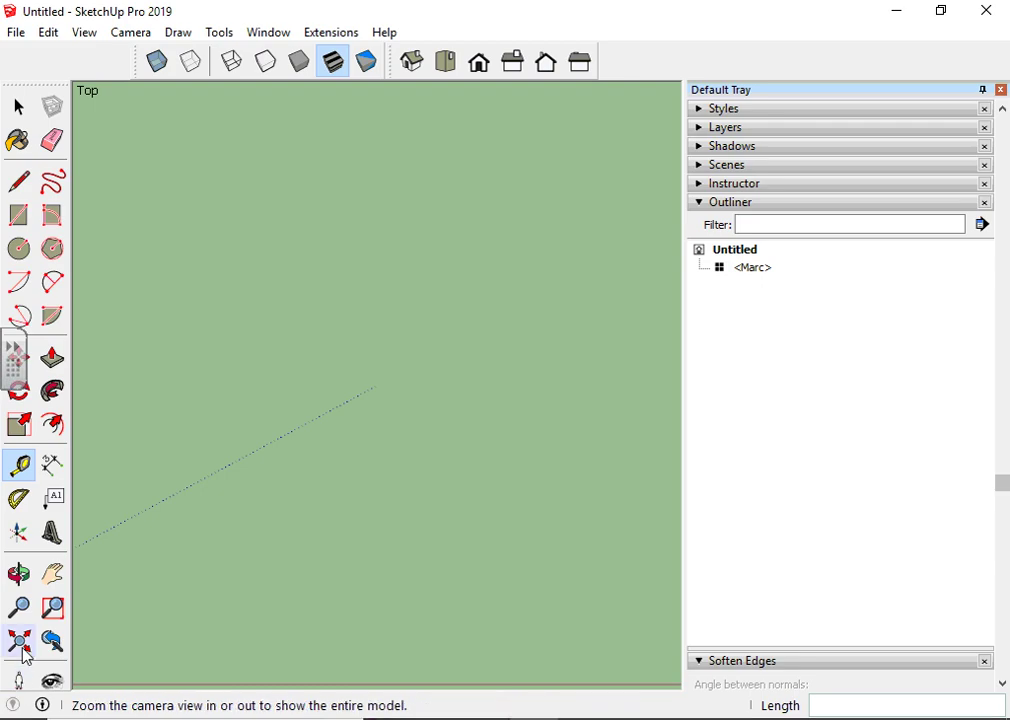
# Step: Zoom extents, then zoom in on dining room 6 with its tables and chairs
pyautogui.click(18, 641)
pyautogui.scroll(-2, 604, 446)
pyautogui.scroll(2, 520, 308)
pyautogui.press('space')
pyautogui.scroll(1, 505, 333)
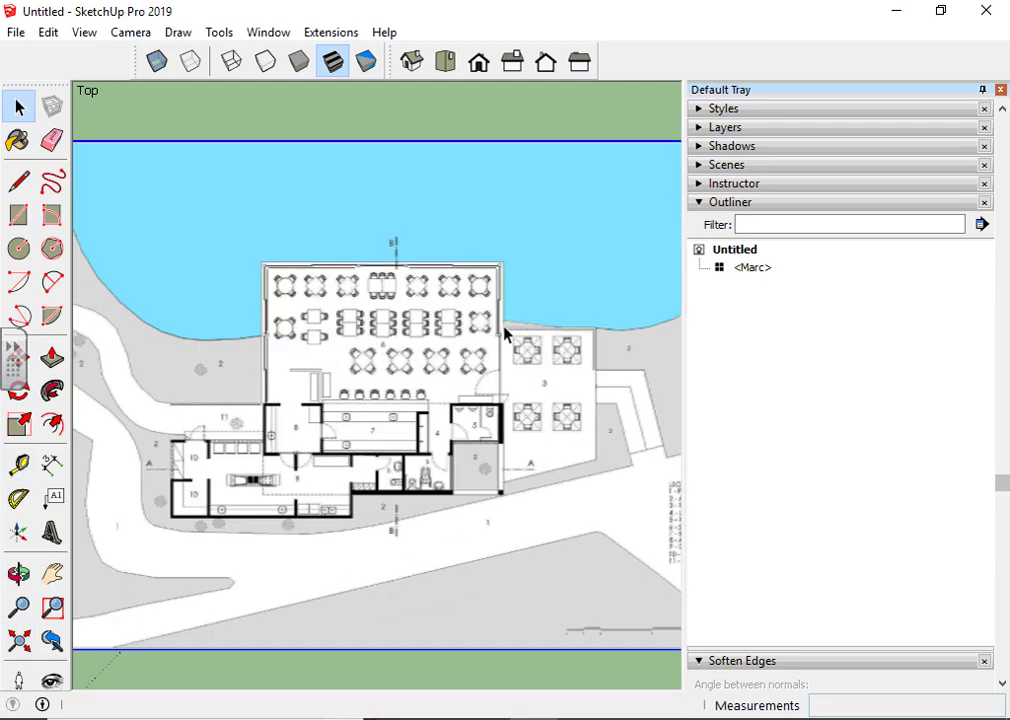
pyautogui.scroll(1, 500, 333)
pyautogui.scroll(2, 450, 300)
pyautogui.scroll(1, 390, 272)
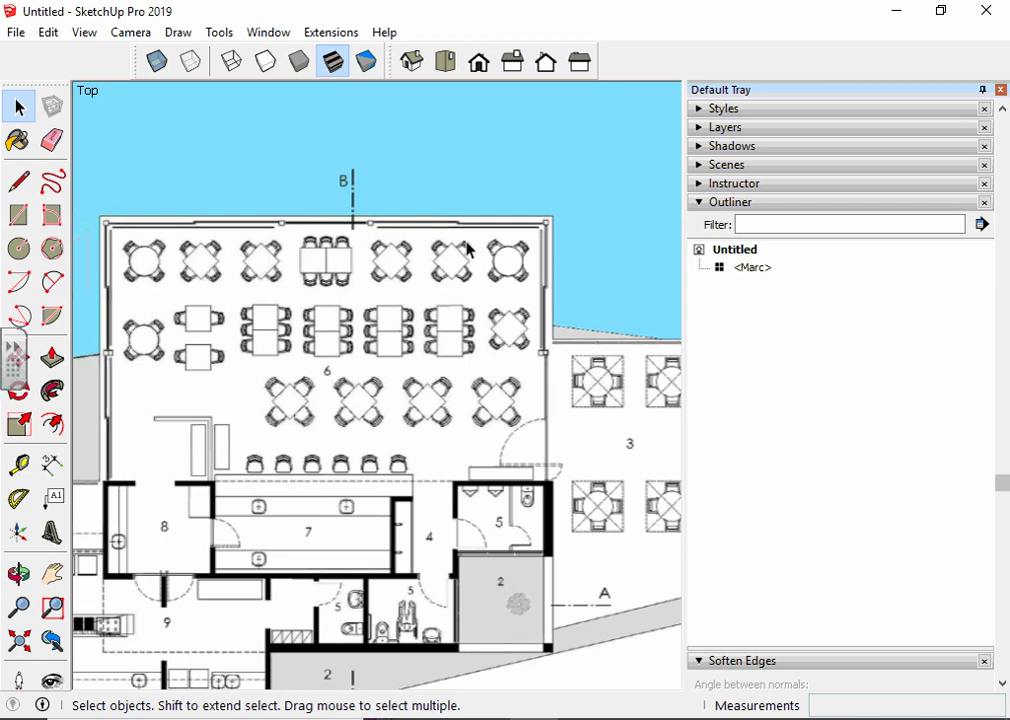
pyautogui.scroll(2, 325, 401)
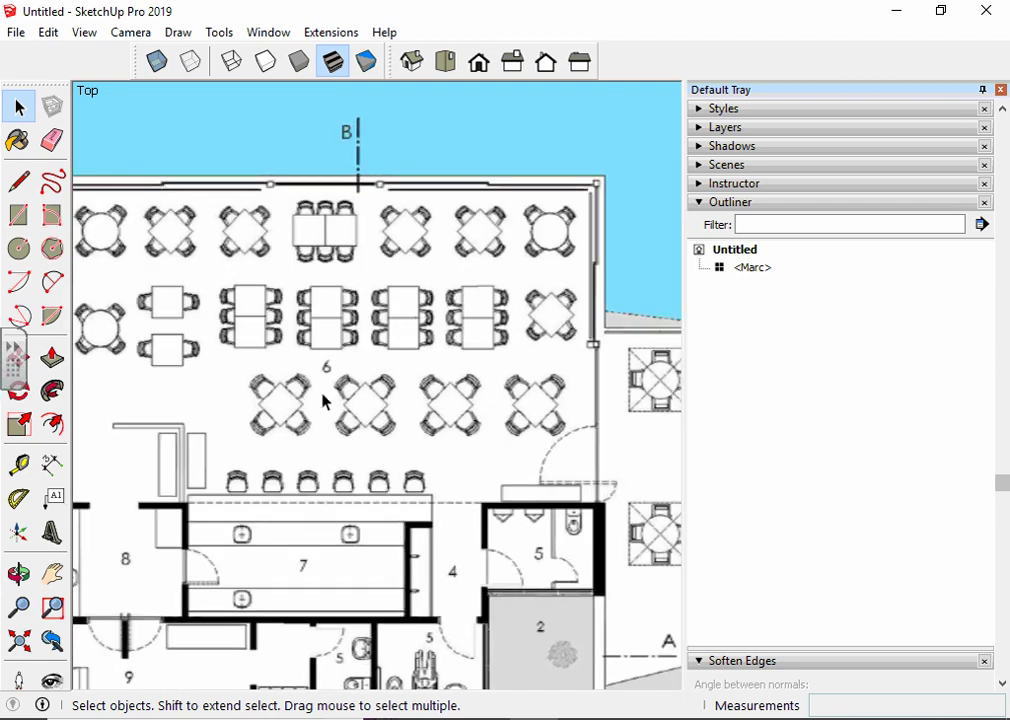
pyautogui.scroll(1, 322, 401)
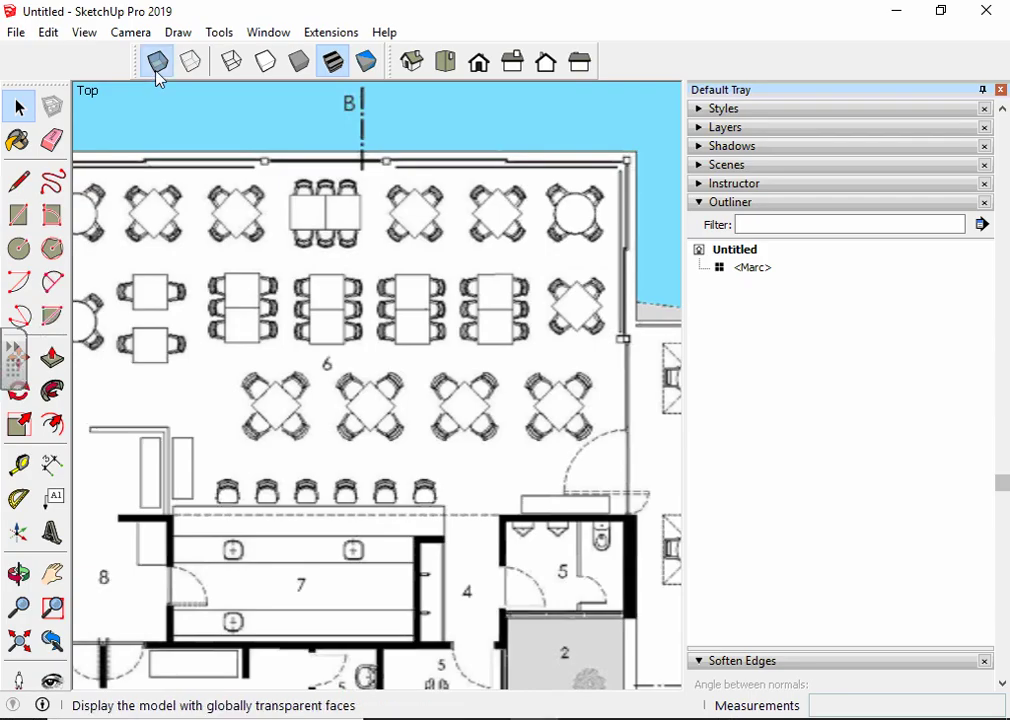
# Step: Make faces see-through and zoom in close on the centre table
pyautogui.click(157, 63)
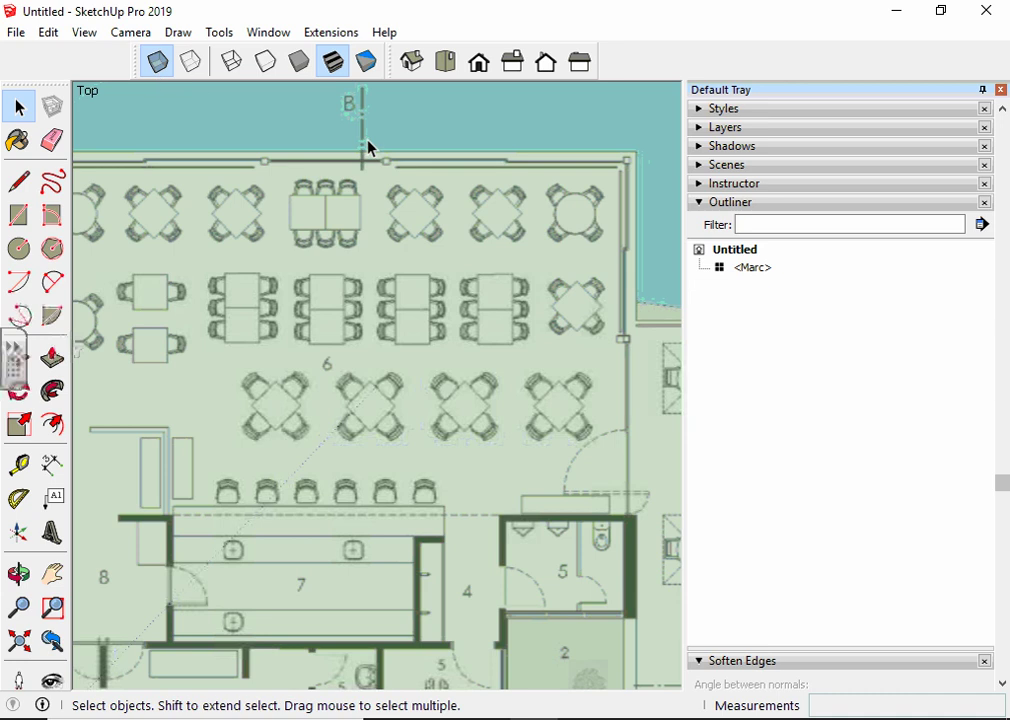
pyautogui.click(18, 215)
pyautogui.scroll(2, 466, 234)
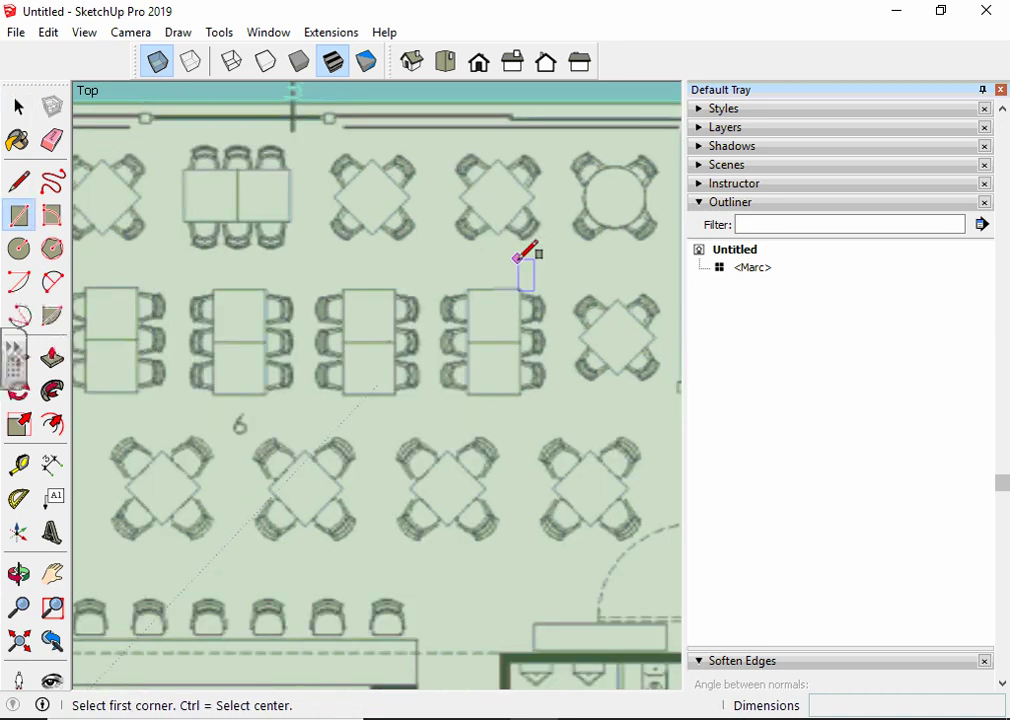
pyautogui.scroll(1, 525, 255)
pyautogui.scroll(-1, 514, 282)
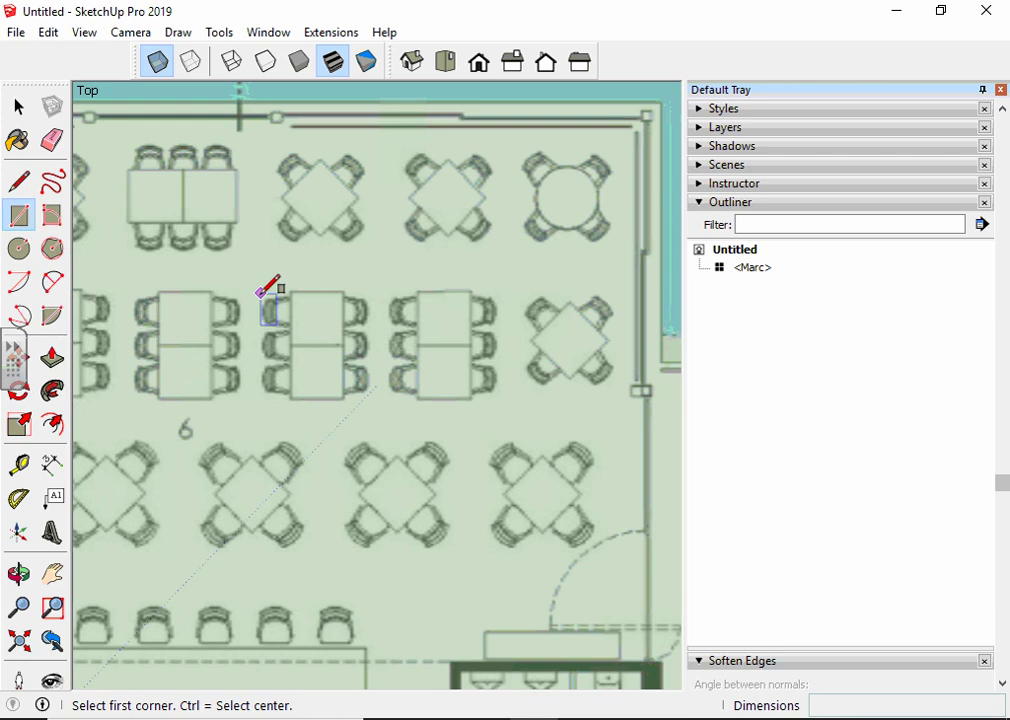
pyautogui.scroll(2, 606, 441)
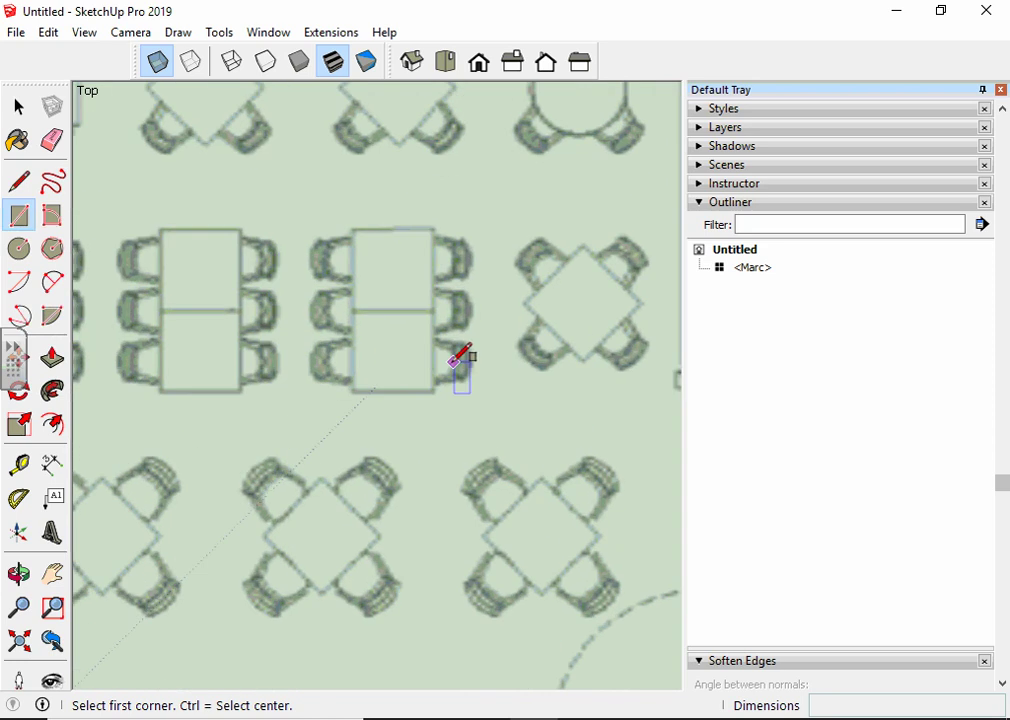
pyautogui.scroll(1, 455, 360)
pyautogui.scroll(1, 334, 219)
pyautogui.scroll(-1, 372, 417)
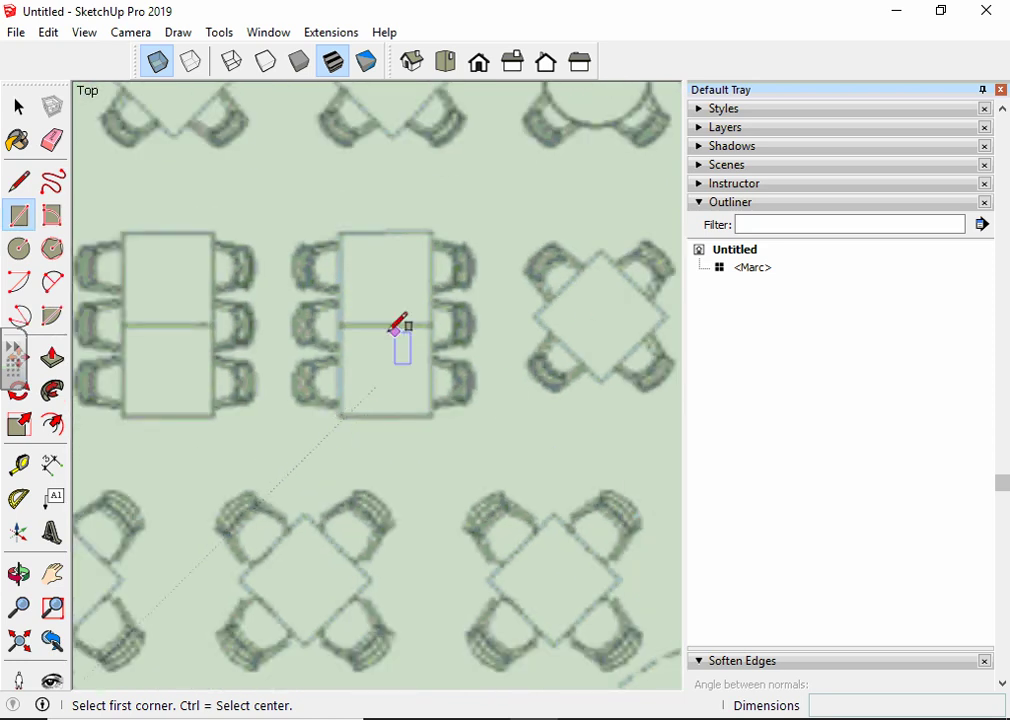
pyautogui.scroll(1, 340, 292)
pyautogui.scroll(1, 349, 322)
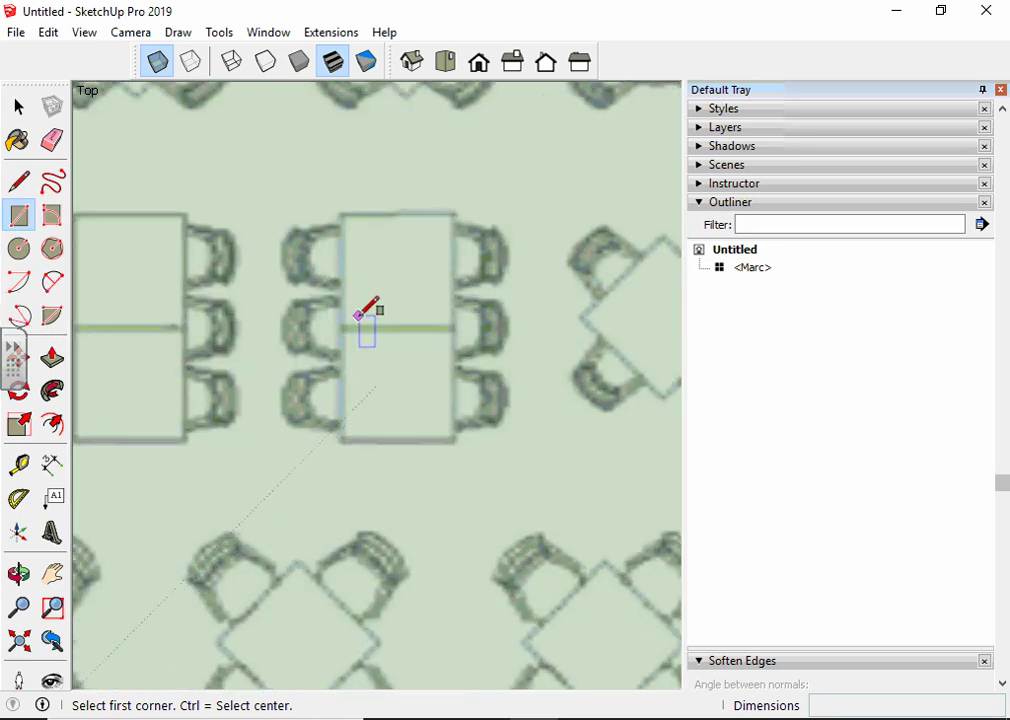
# Step: Draw a 0,7834 m square over the centre table's upper half and select it
pyautogui.click(345, 326)
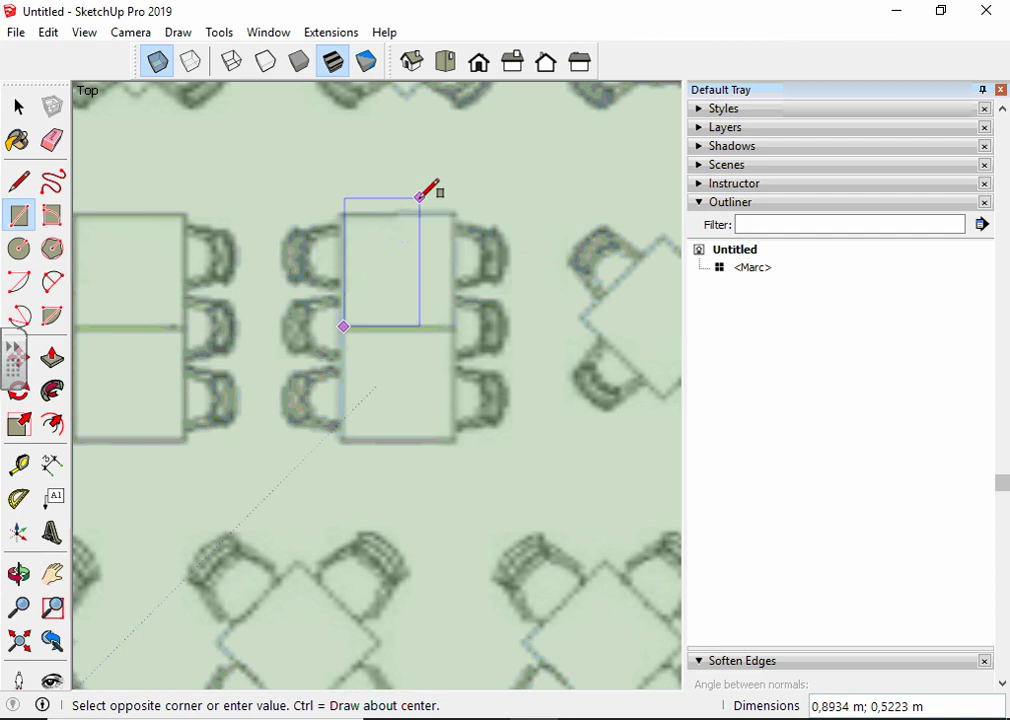
pyautogui.click(457, 213)
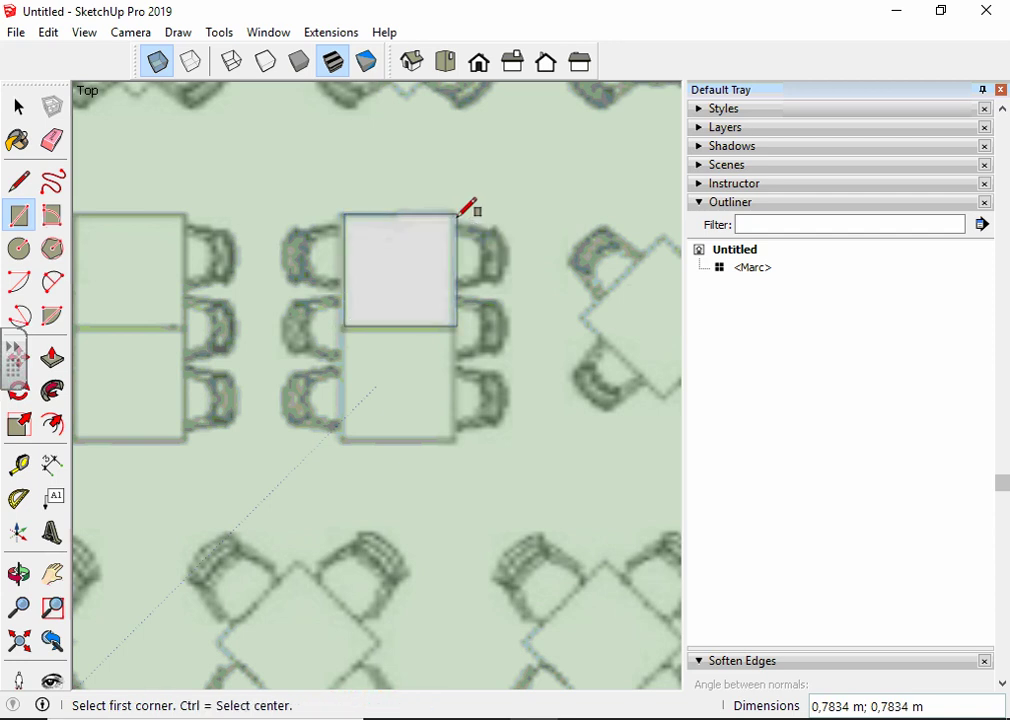
pyautogui.click(18, 106)
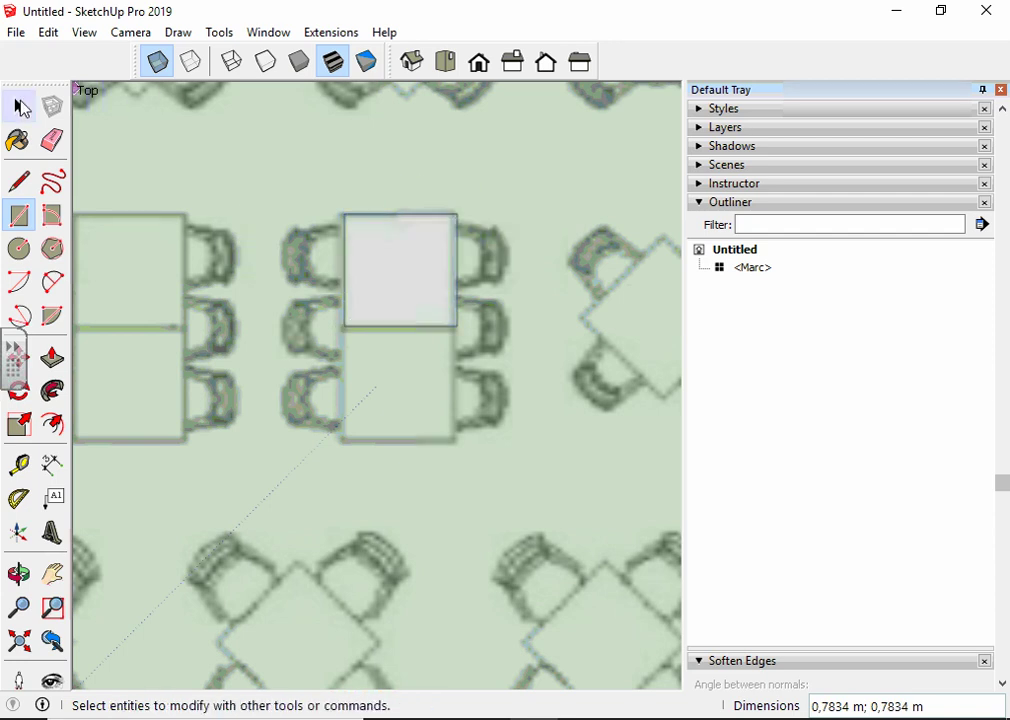
pyautogui.click(422, 288)
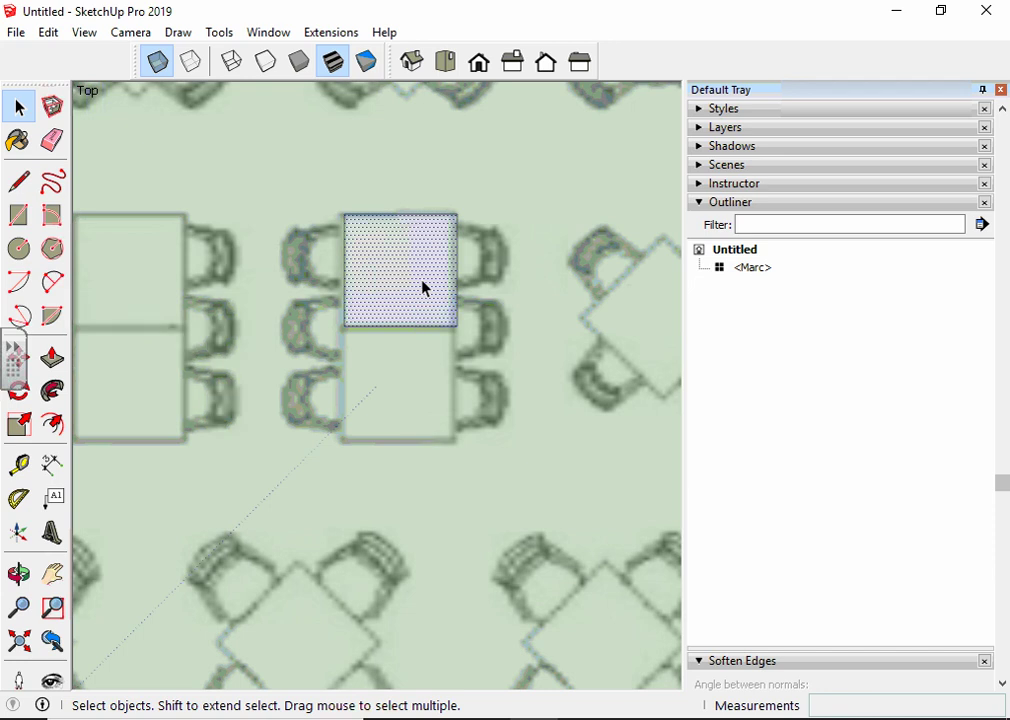
# Step: Make a component from the square face, naming it 'mesa quadrada'
pyautogui.doubleClick(402, 277)
pyautogui.rightClick(405, 277)
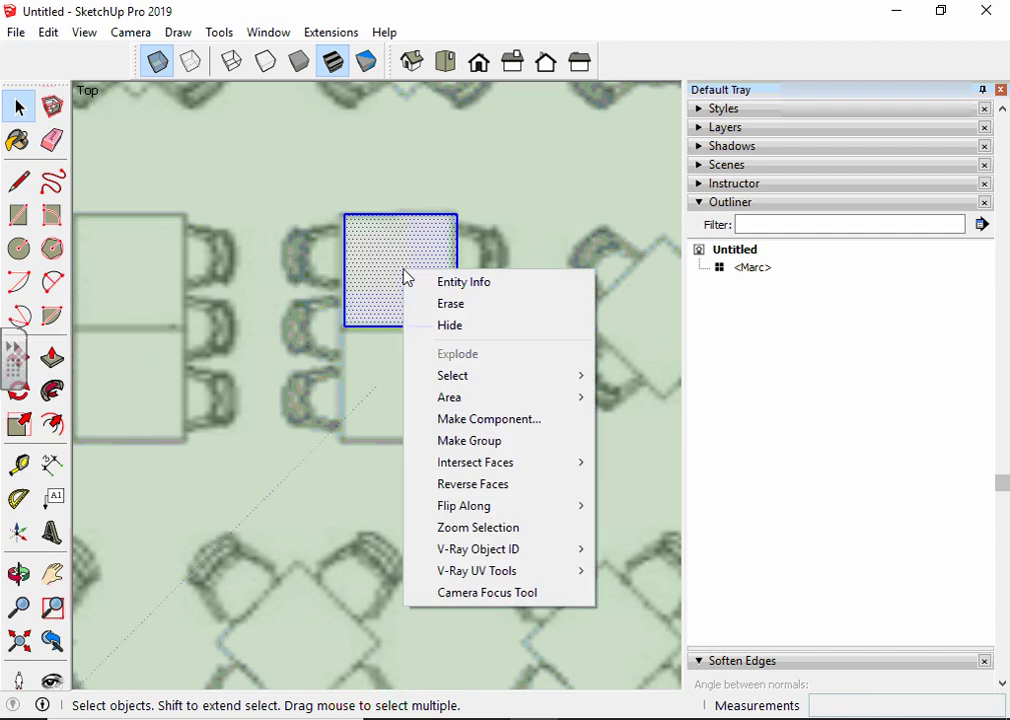
pyautogui.click(483, 427)
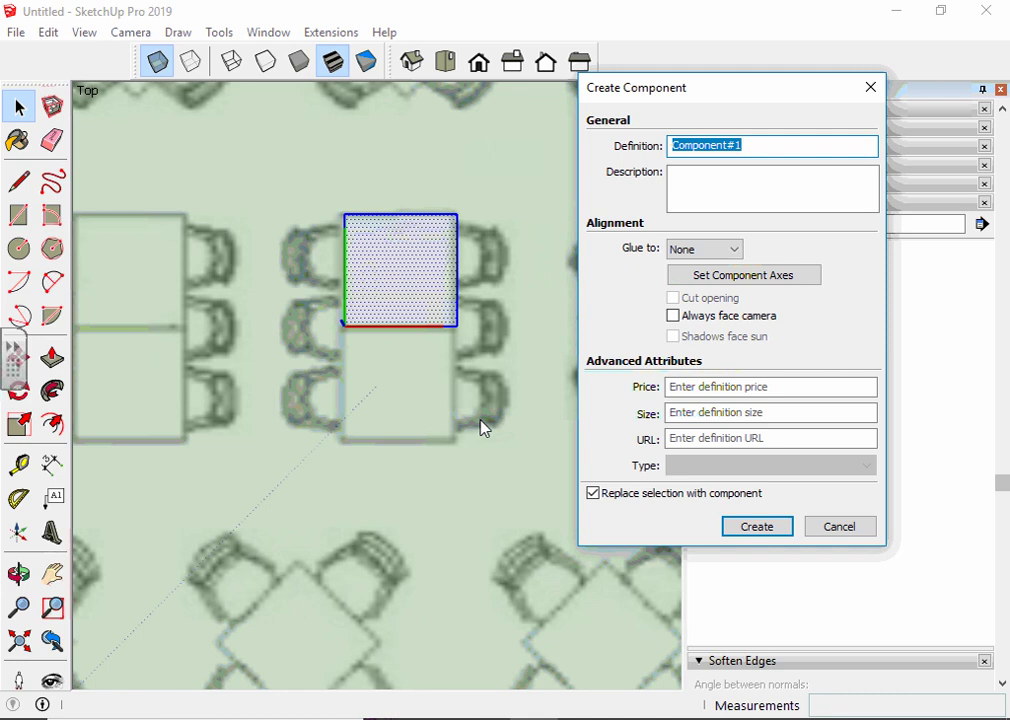
pyautogui.write('mesa qua')
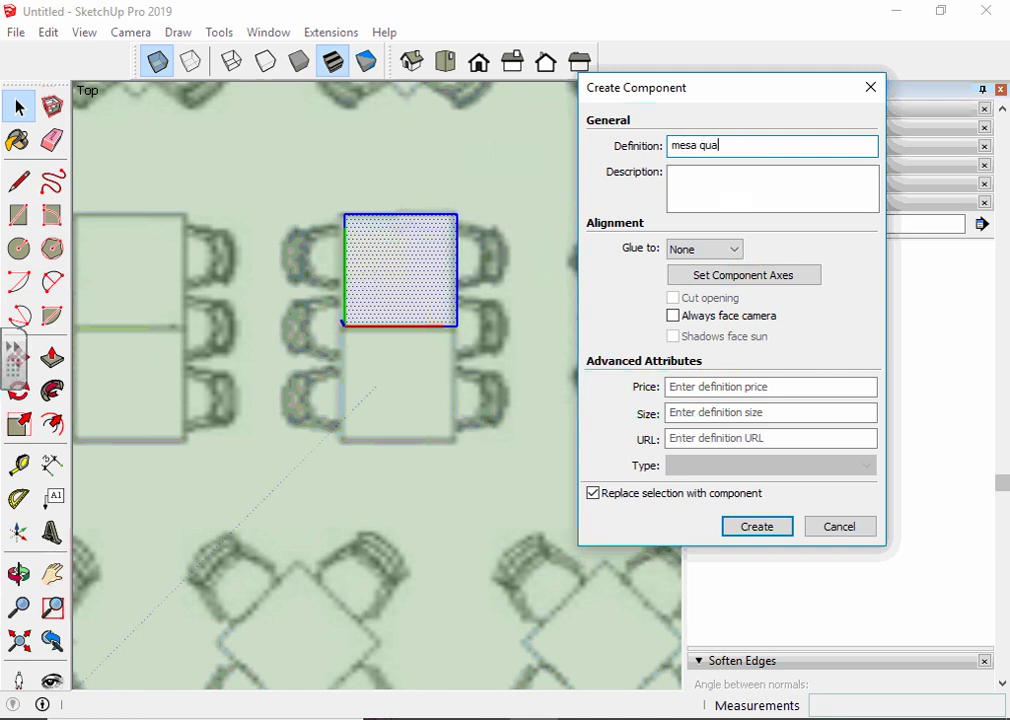
pyautogui.write('drada')
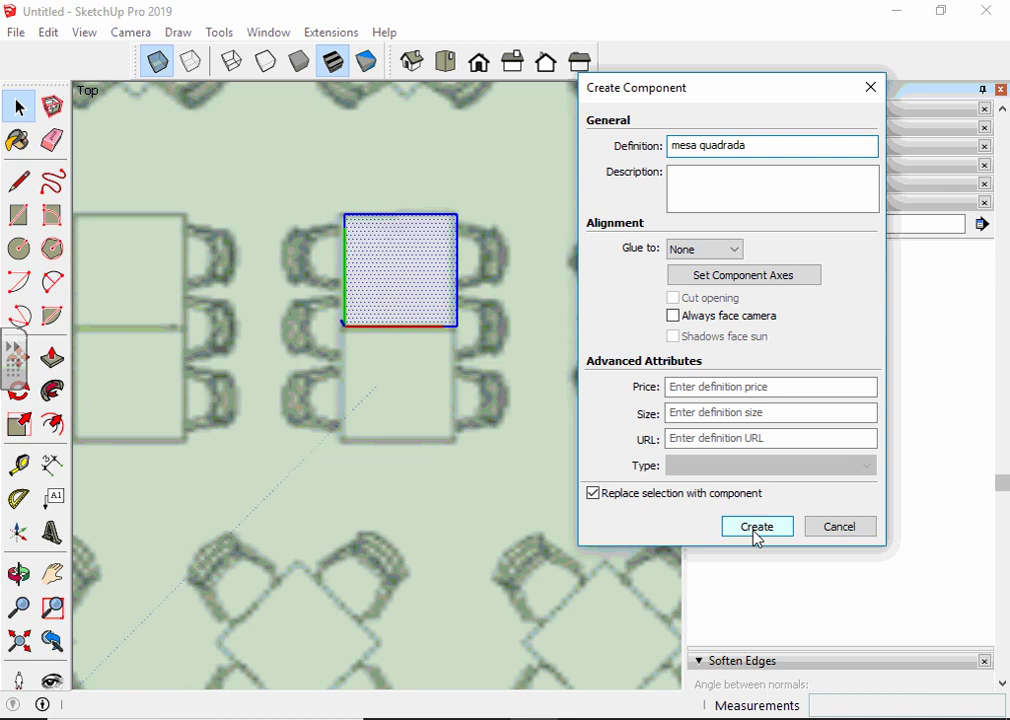
# Step: Create the mesa quadrada component, orbit into perspective and enter its editing context
pyautogui.click(754, 530)
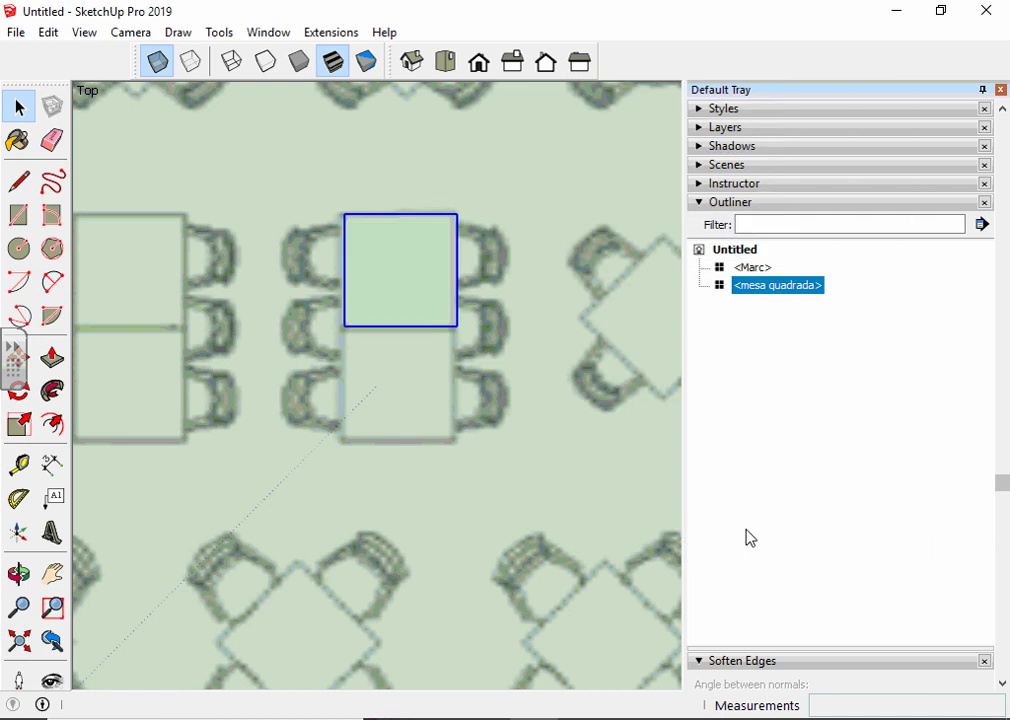
pyautogui.scroll(-1, 222, 398)
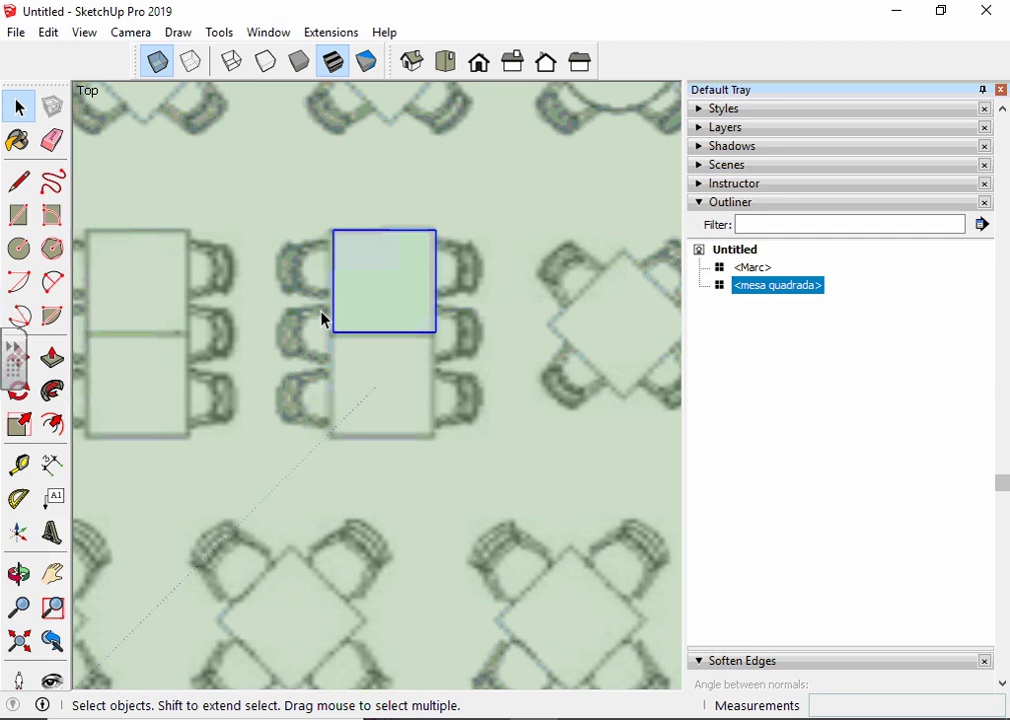
pyautogui.moveTo(388, 458)
pyautogui.mouseDown(button='middle')
pyautogui.moveTo(334, 388)
pyautogui.moveTo(413, 255)
pyautogui.mouseUp(button='middle')
pyautogui.doubleClick(415, 252)
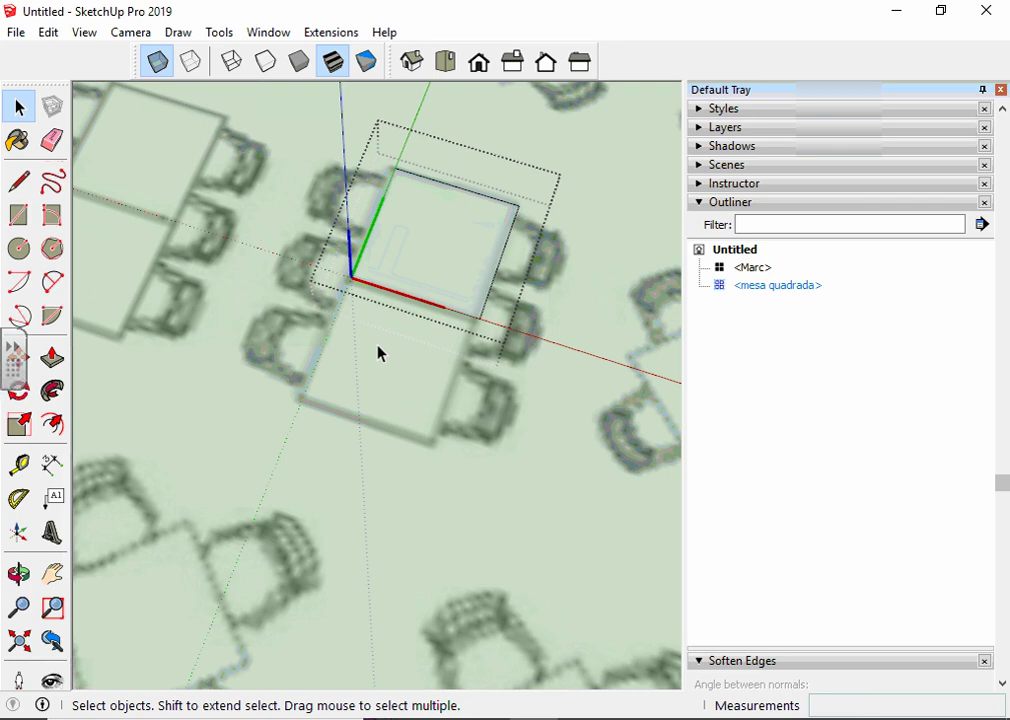
# Step: Collapse the Outliner and Entity Info panels, expand Styles, and turn on X-ray
pyautogui.click(698, 204)
pyautogui.click(698, 108)
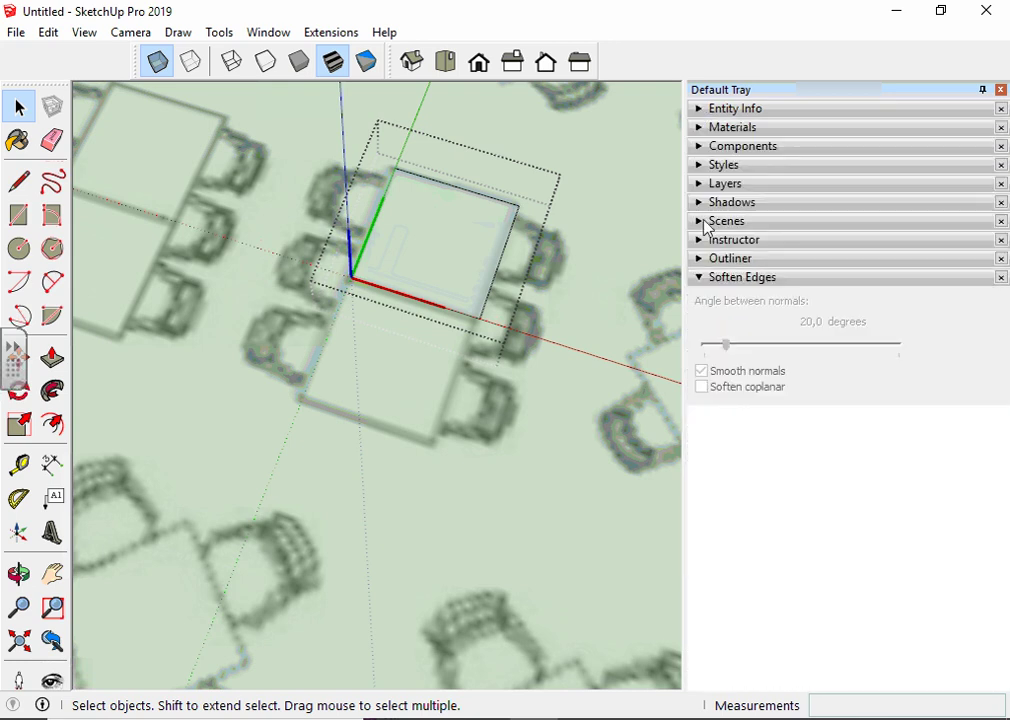
pyautogui.click(699, 171)
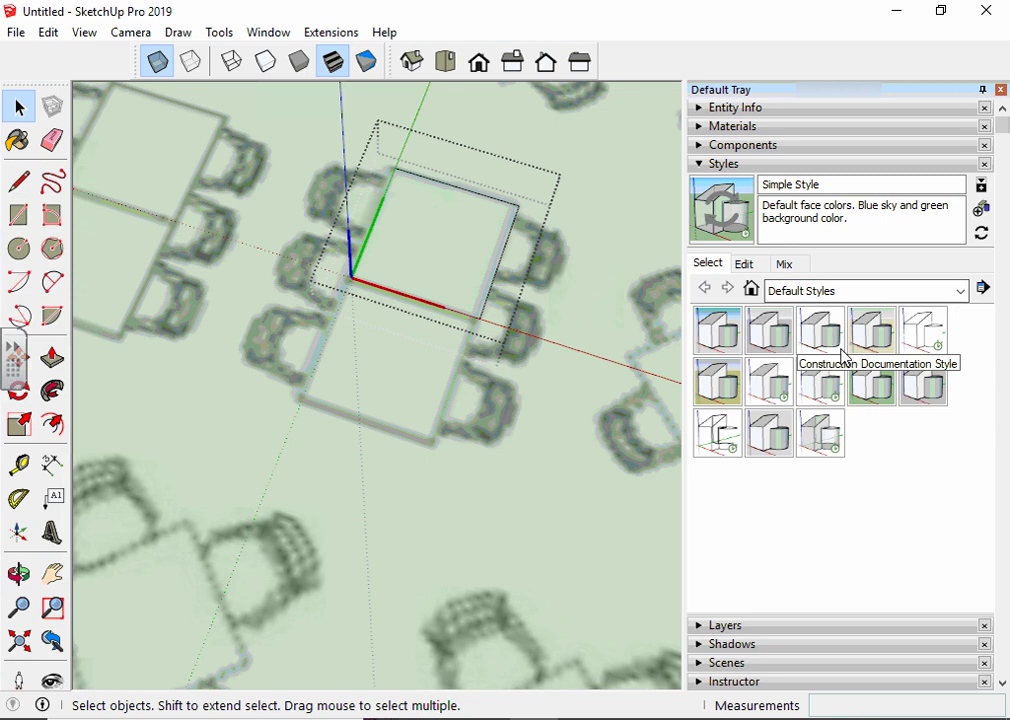
pyautogui.click(158, 62)
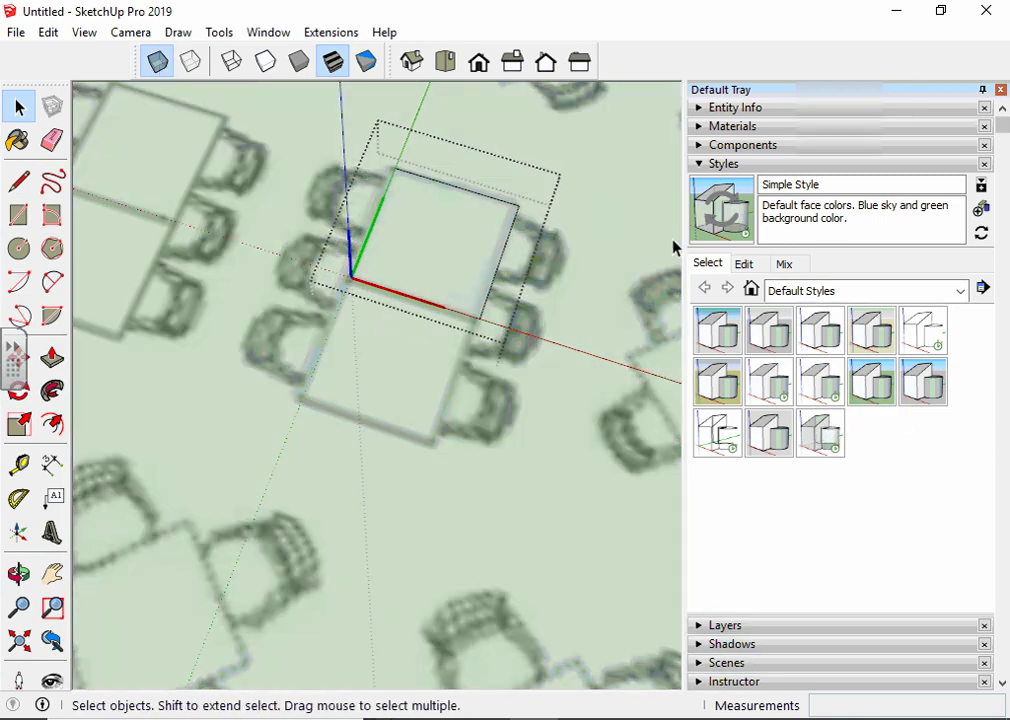
# Step: Preview several default styles, then settle on Simple Style
pyautogui.click(820, 385)
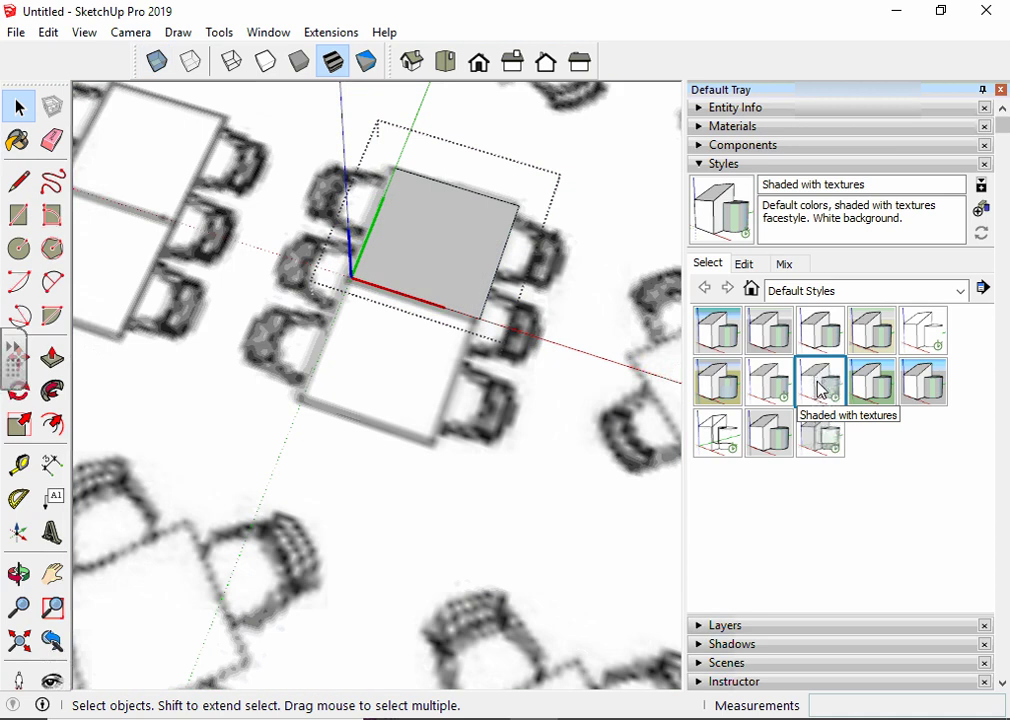
pyautogui.click(868, 384)
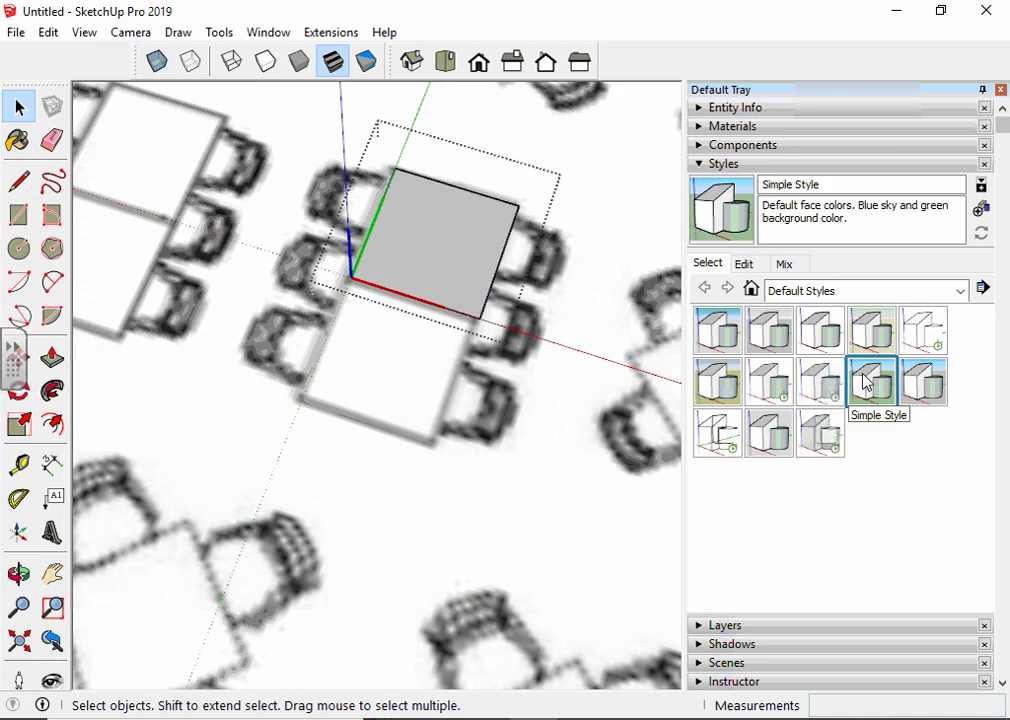
pyautogui.click(775, 380)
pyautogui.click(716, 380)
pyautogui.click(717, 332)
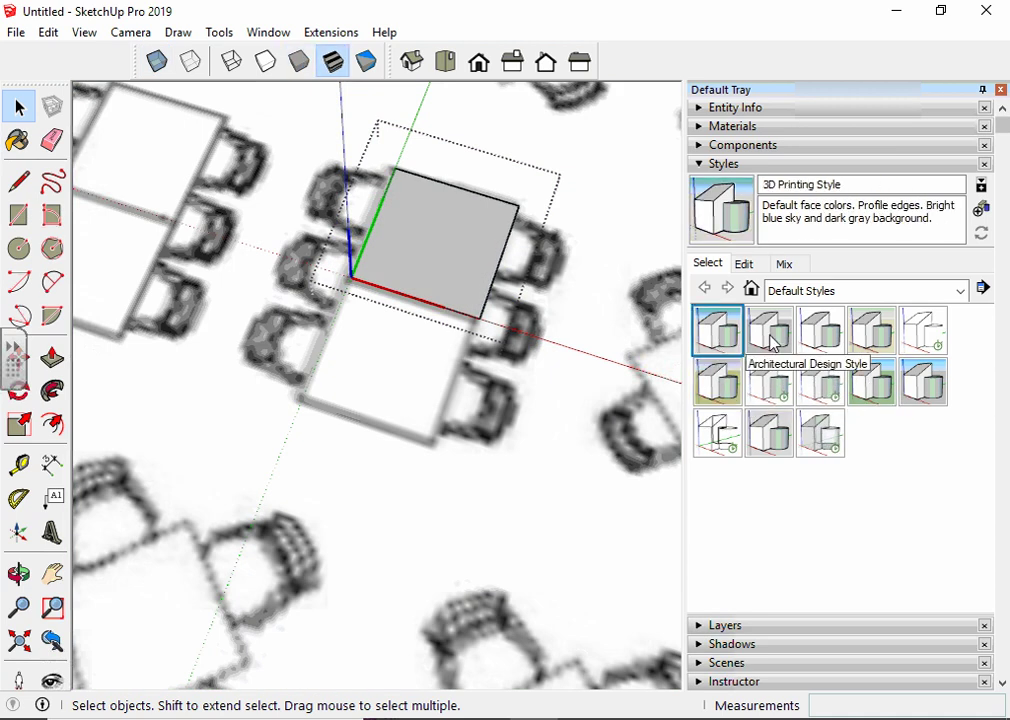
pyautogui.click(772, 340)
pyautogui.click(818, 338)
pyautogui.click(834, 390)
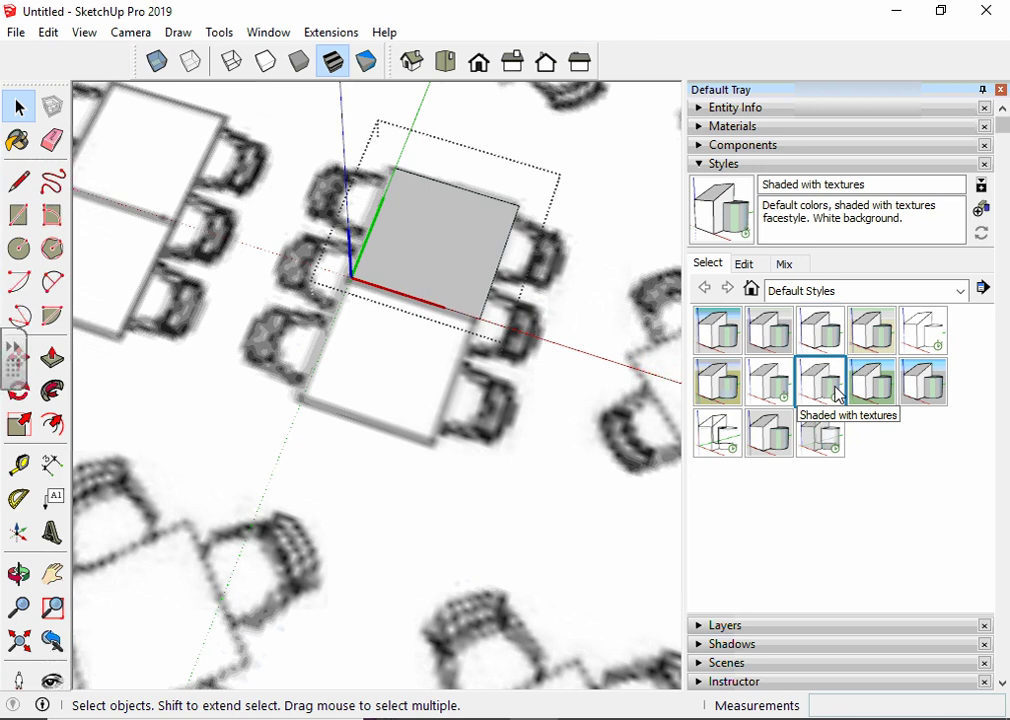
pyautogui.click(858, 388)
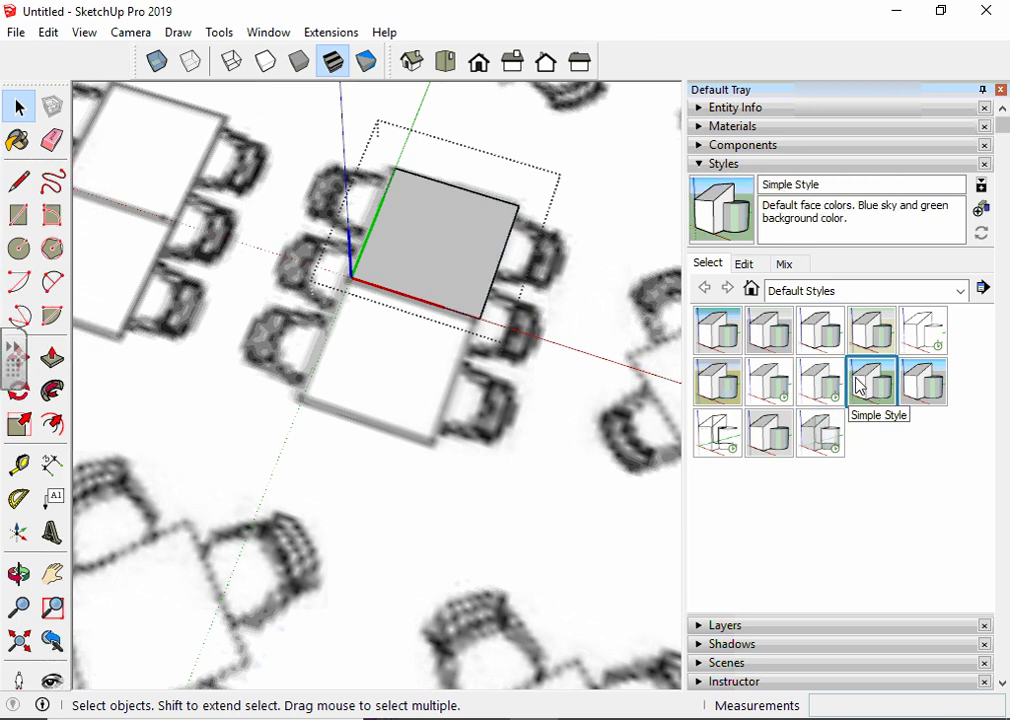
# Step: Select the grey square face, re-enable X-ray, and switch to plain Shaded faces
pyautogui.click(463, 257)
pyautogui.scroll(-3, 465, 256)
pyautogui.scroll(-2, 421, 295)
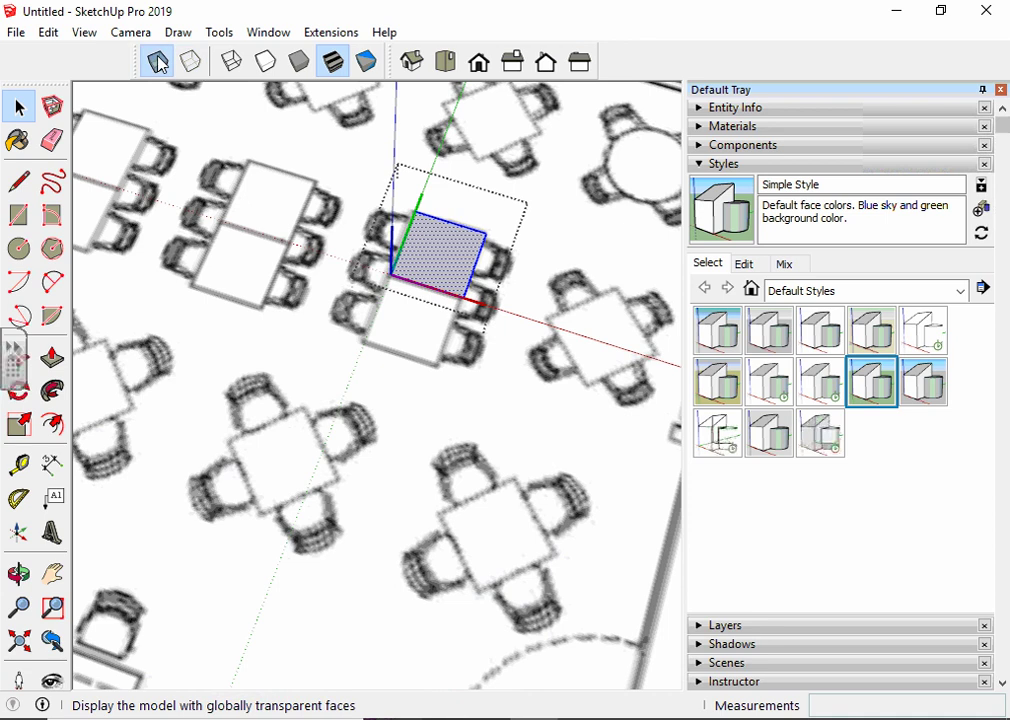
pyautogui.click(158, 64)
pyautogui.scroll(1, 458, 225)
pyautogui.scroll(1, 458, 225)
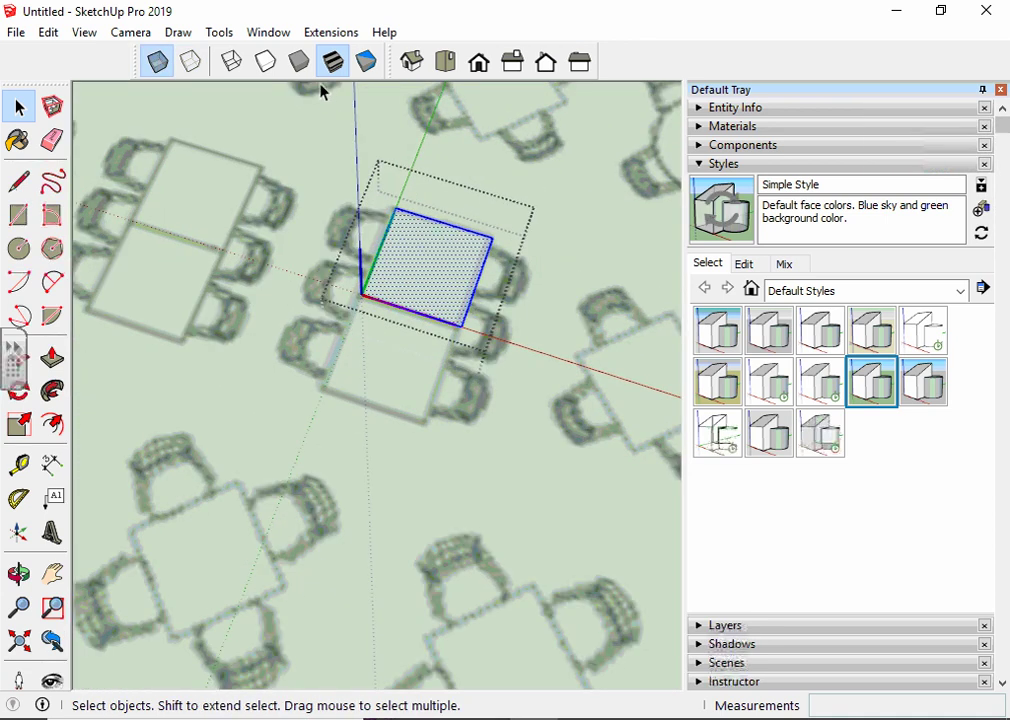
pyautogui.click(299, 62)
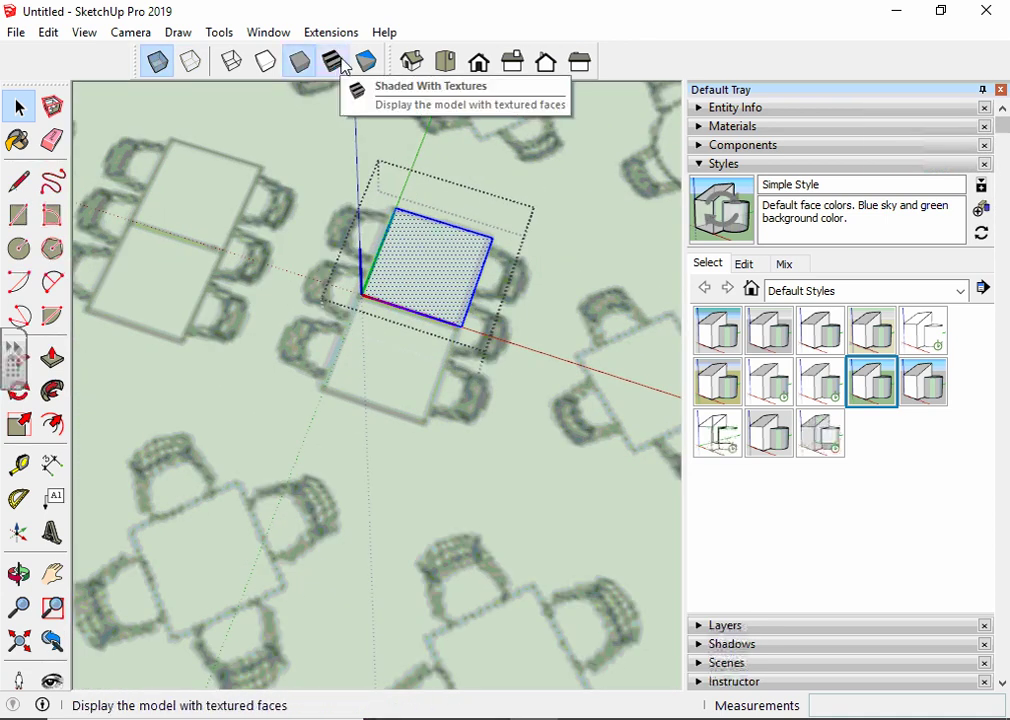
# Step: Switch the face style to Shaded With Textures and open the Window menu
pyautogui.click(331, 63)
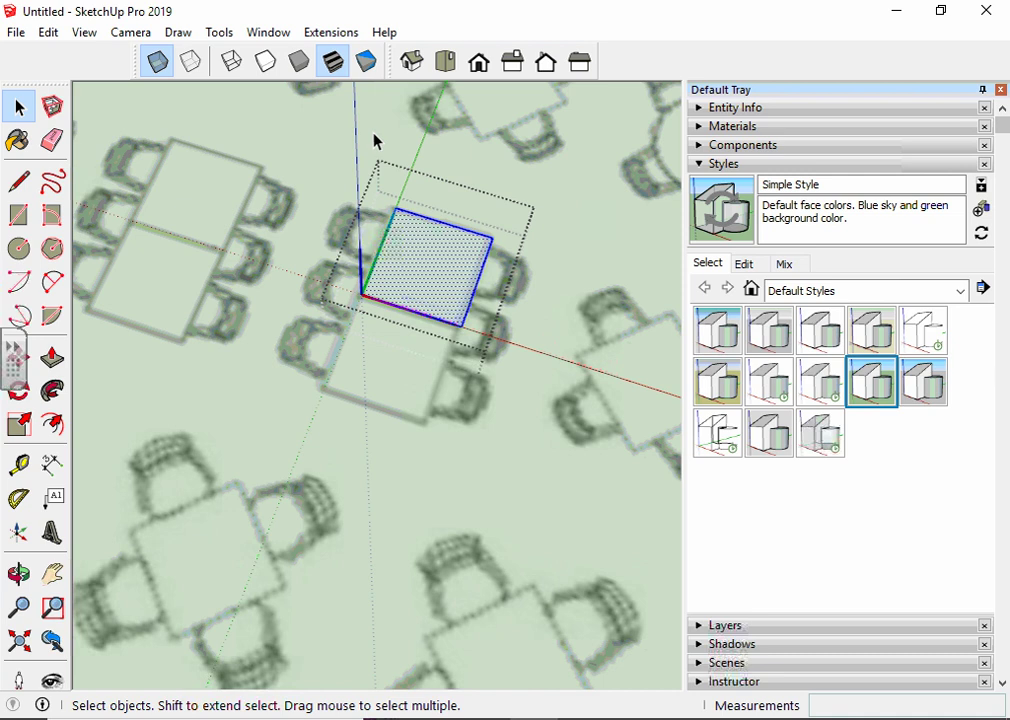
pyautogui.click(289, 38)
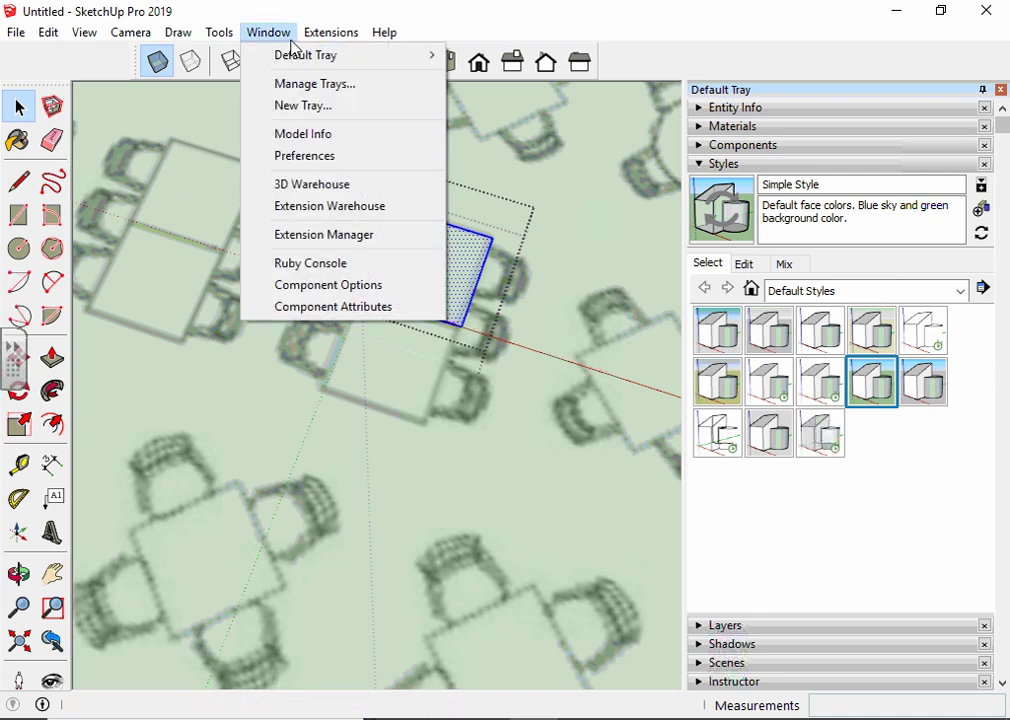
# Step: In OpenGL preferences, turn on Use maximum texture size with 4x anti-aliasing, accepting the warning
pyautogui.click(330, 165)
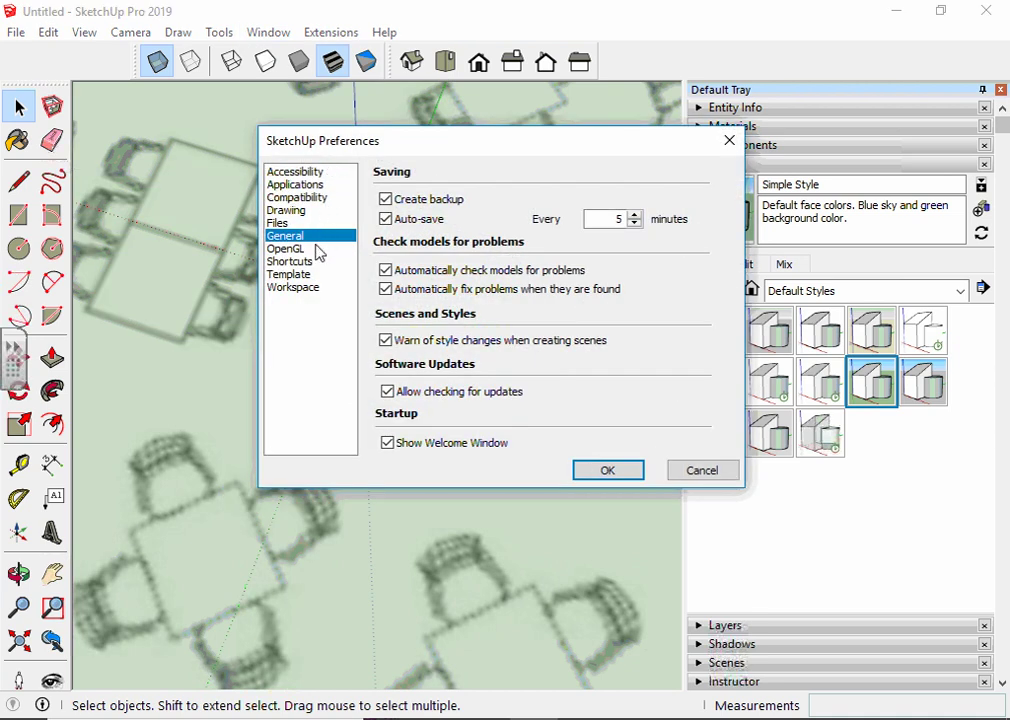
pyautogui.click(298, 250)
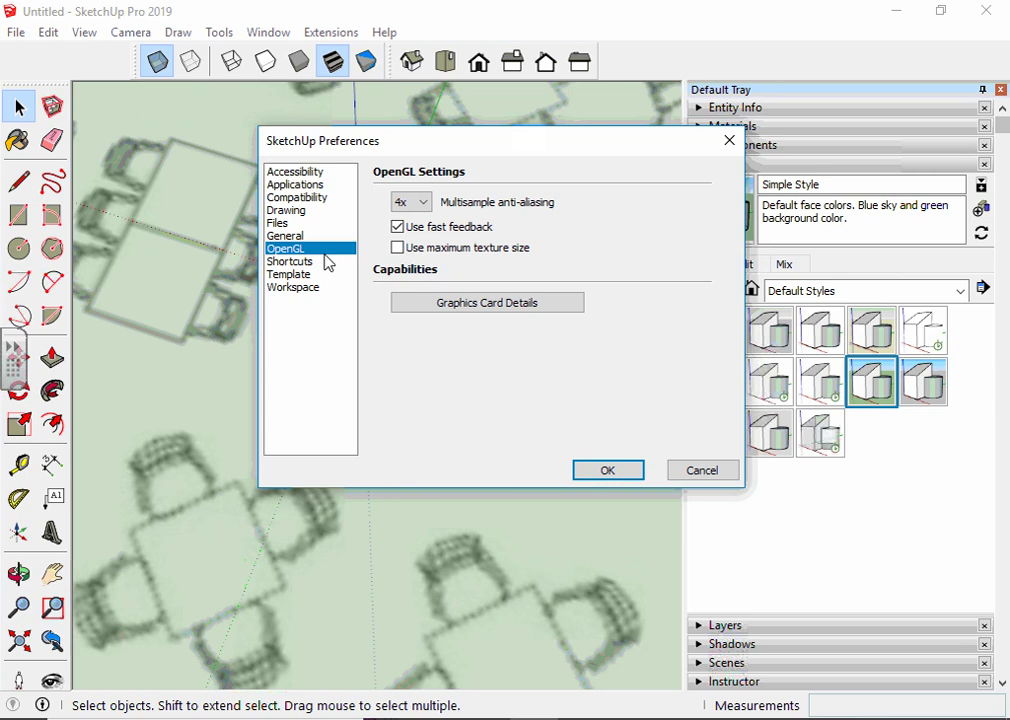
pyautogui.click(418, 204)
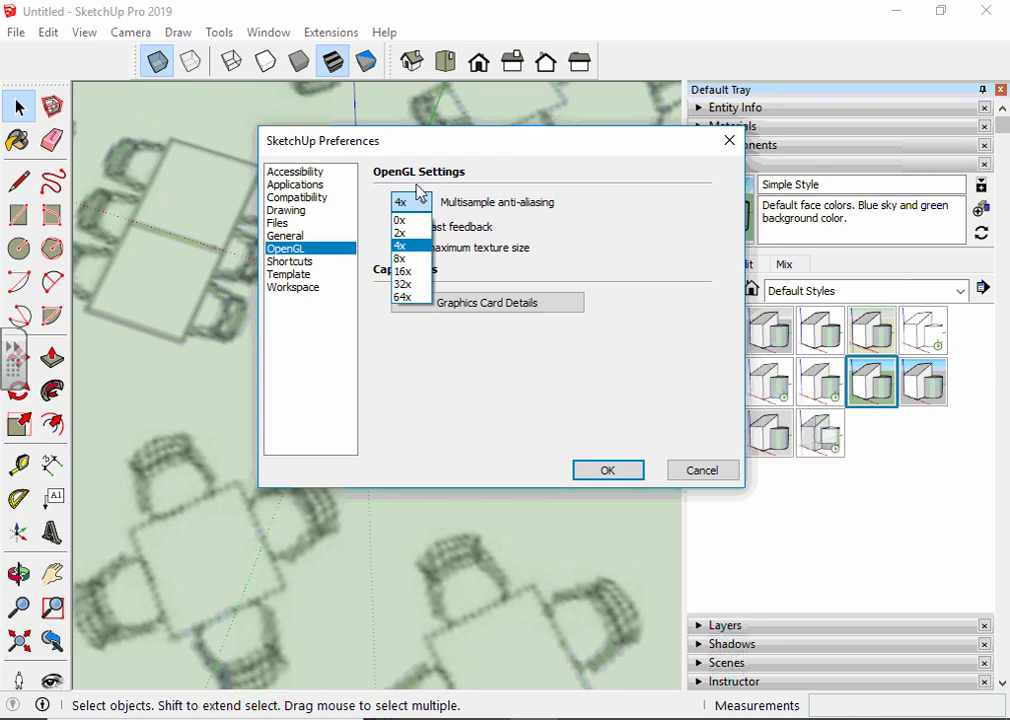
pyautogui.click(615, 216)
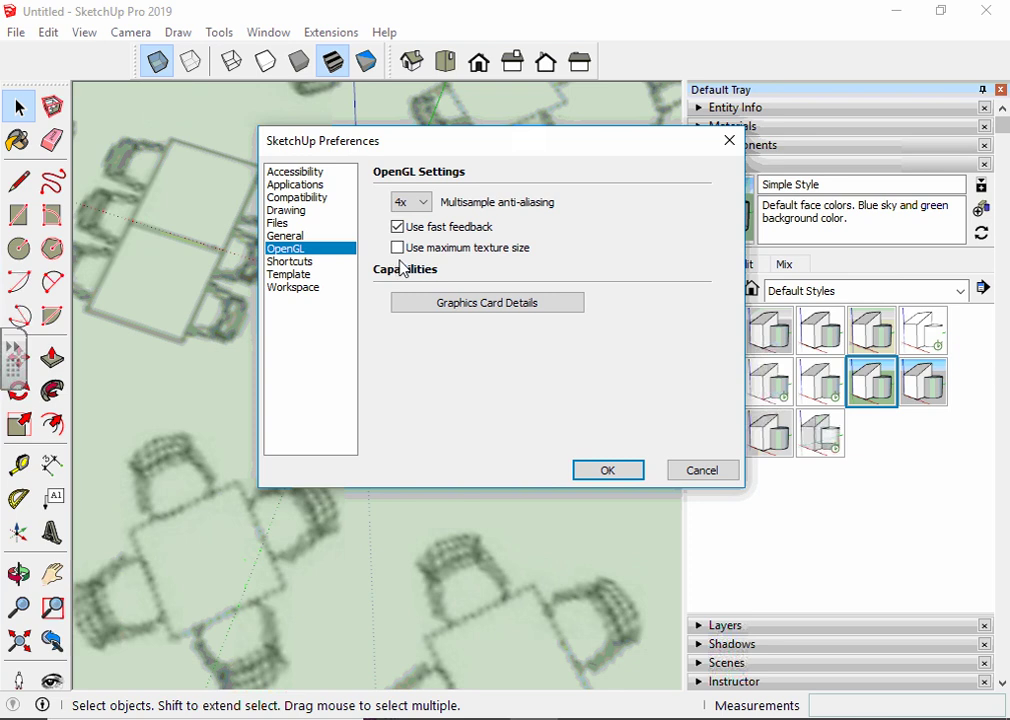
pyautogui.click(397, 247)
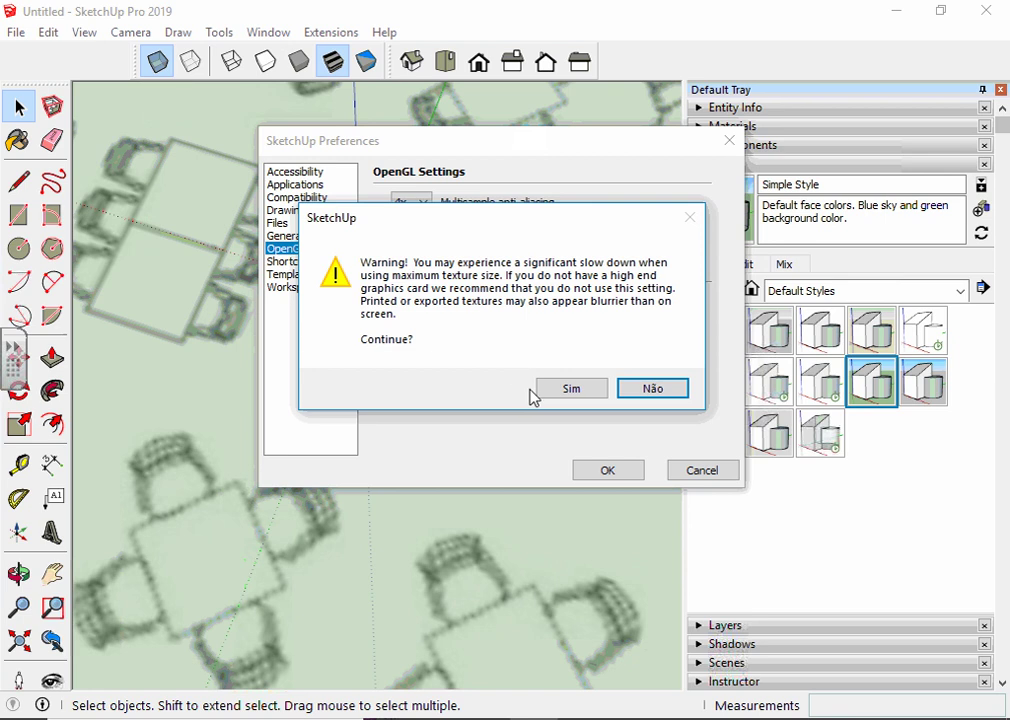
pyautogui.click(577, 399)
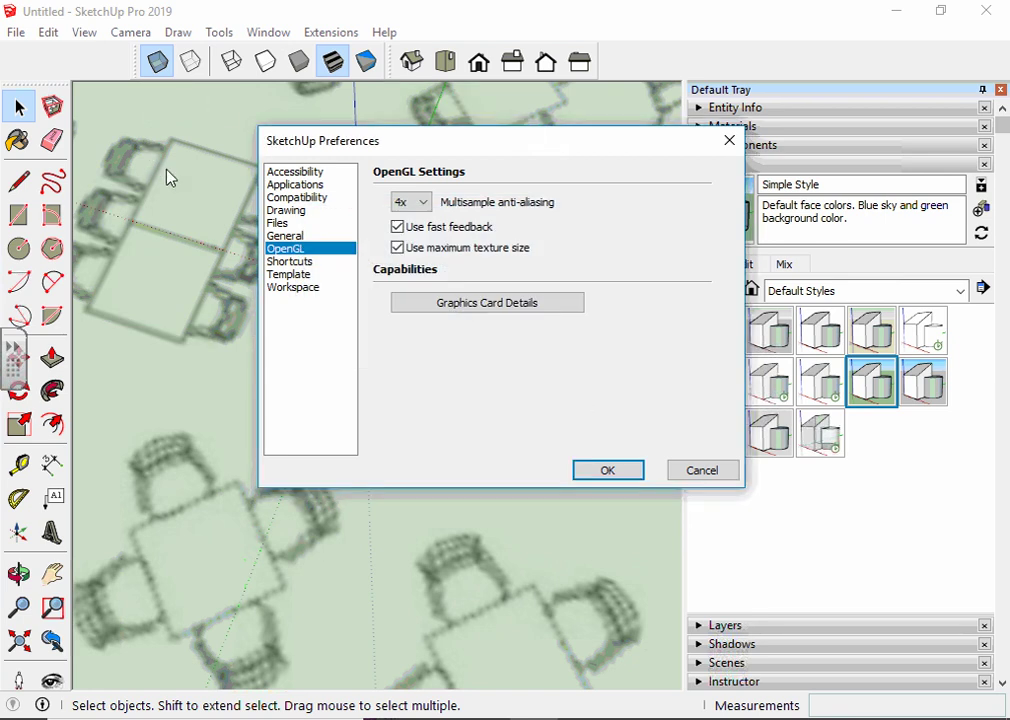
pyautogui.click(605, 474)
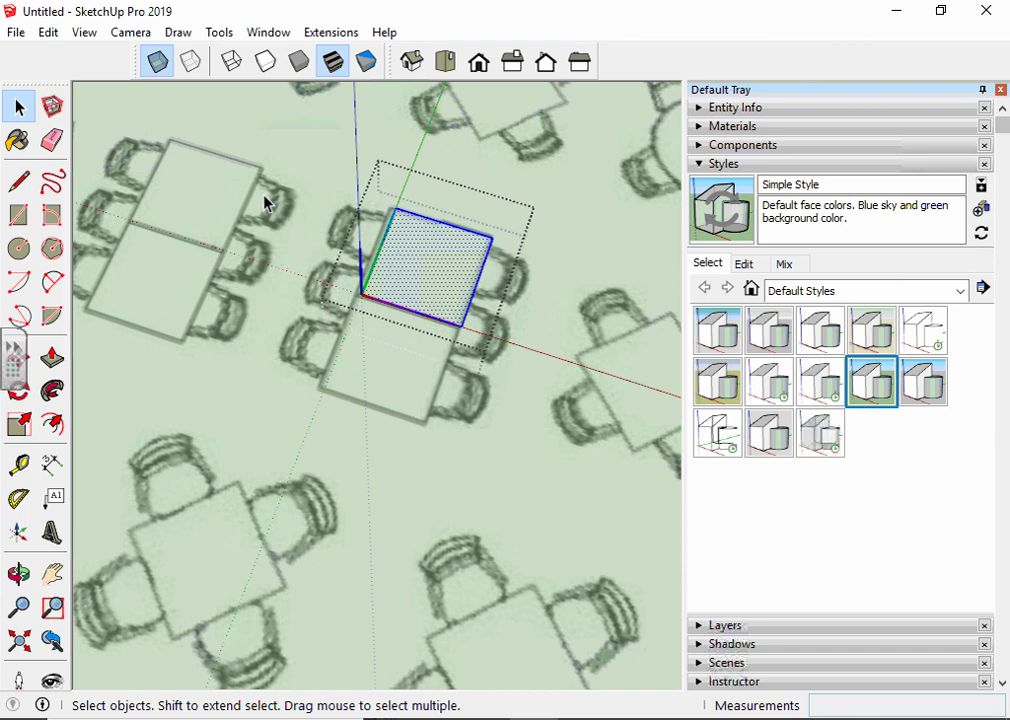
# Step: Uncheck Use maximum texture size in the OpenGL preferences and close with OK
pyautogui.click(266, 33)
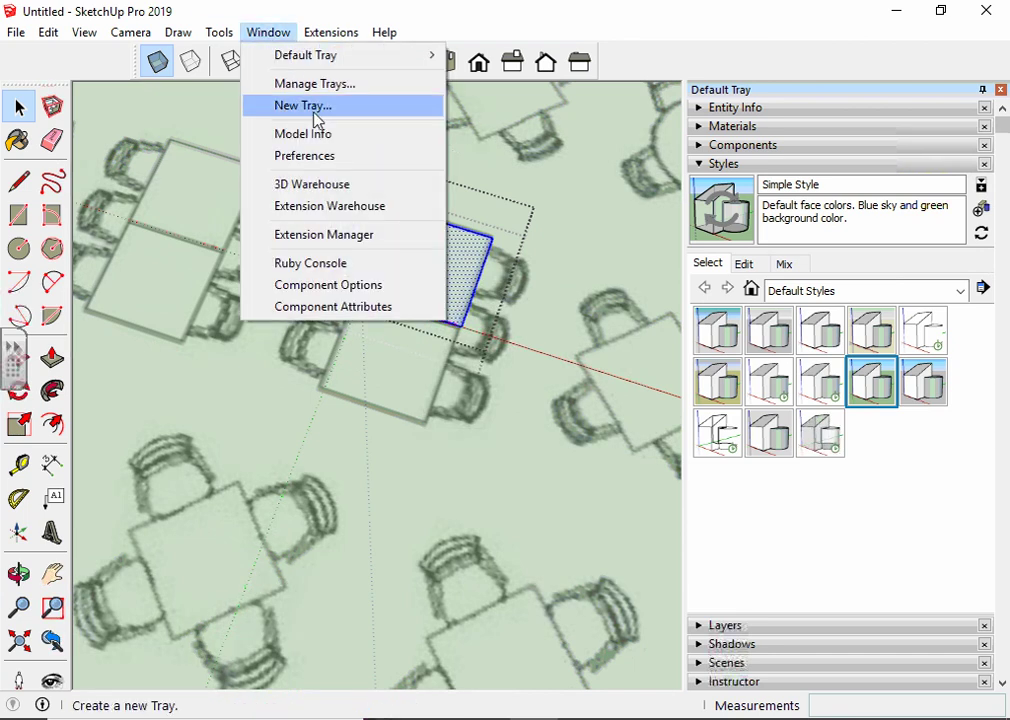
pyautogui.click(332, 160)
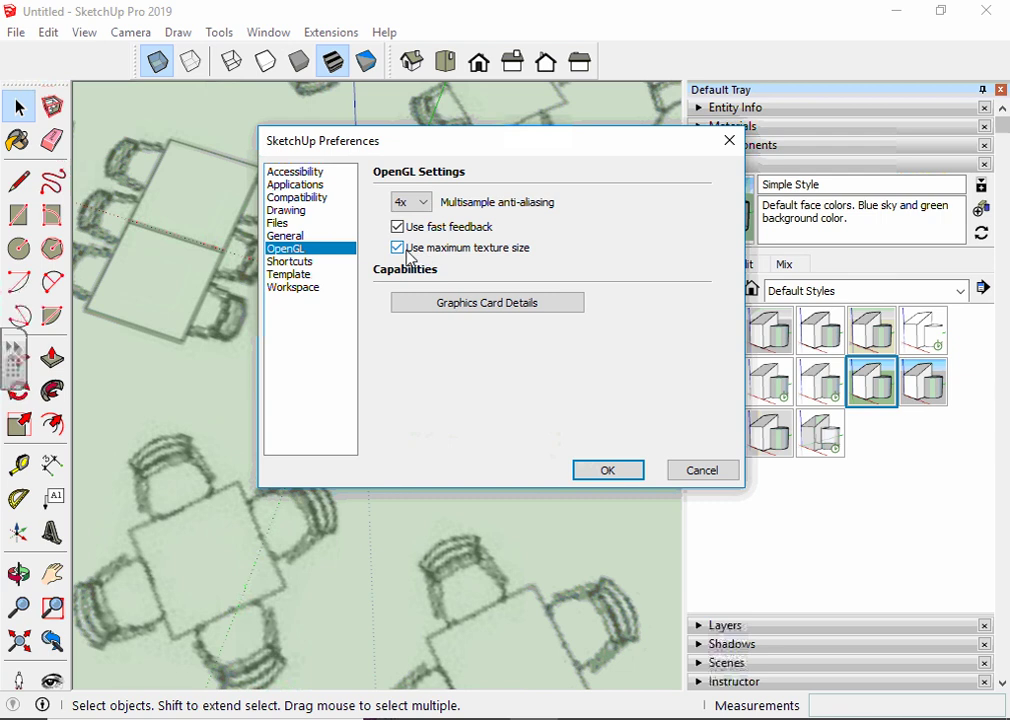
pyautogui.click(399, 248)
pyautogui.click(606, 470)
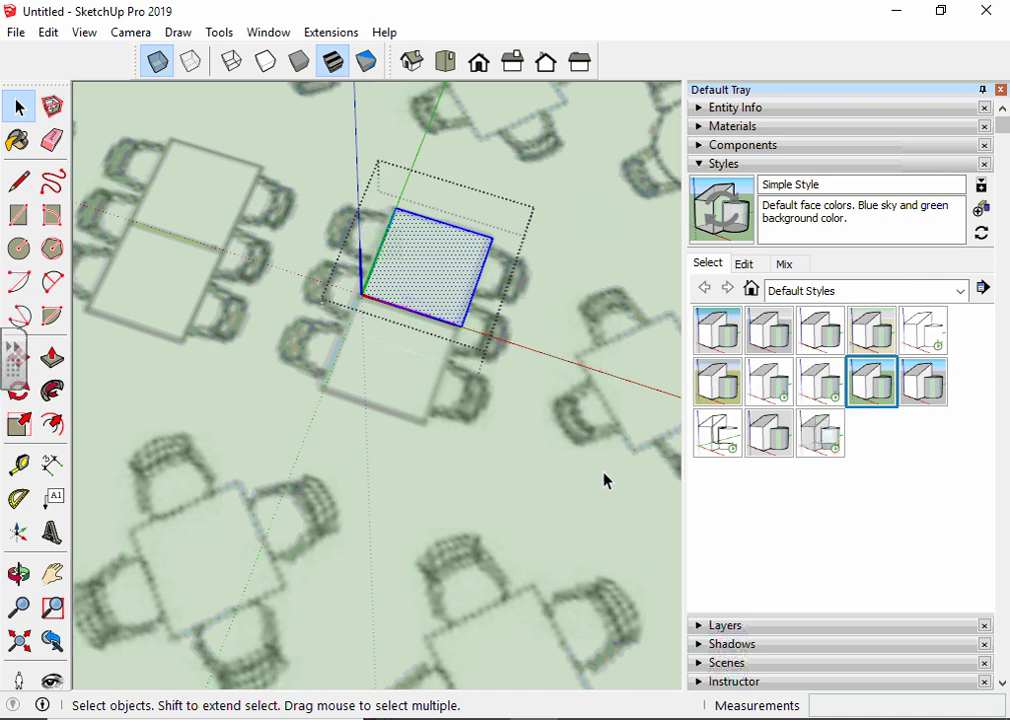
# Step: Orbit to a top-down view and zoom in closely on the floor plan's round table
pyautogui.moveTo(469, 383); pyautogui.dragTo(387, 308, button='middle')
pyautogui.scroll(2, 390, 295)
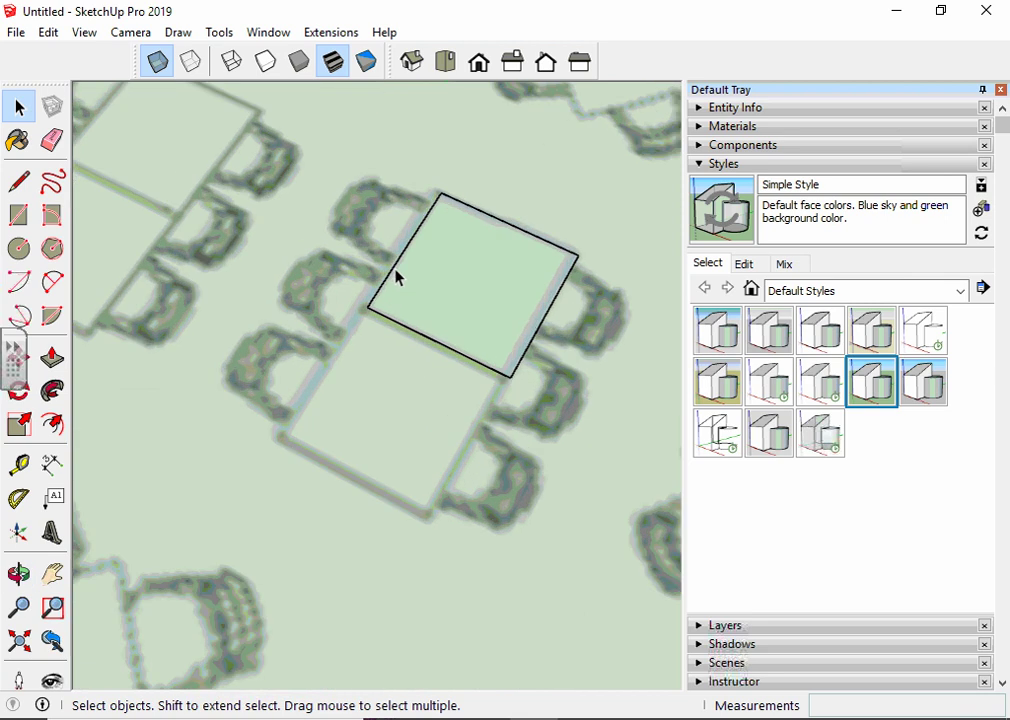
pyautogui.scroll(1, 345, 375)
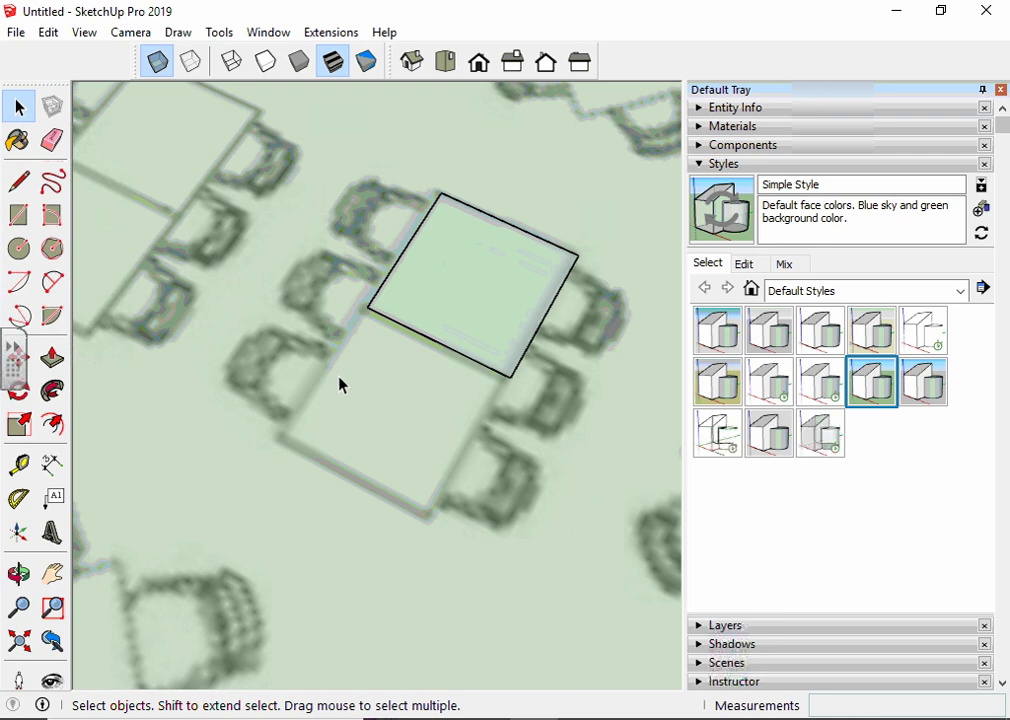
pyautogui.moveTo(417, 349); pyautogui.dragTo(424, 394, button='middle')
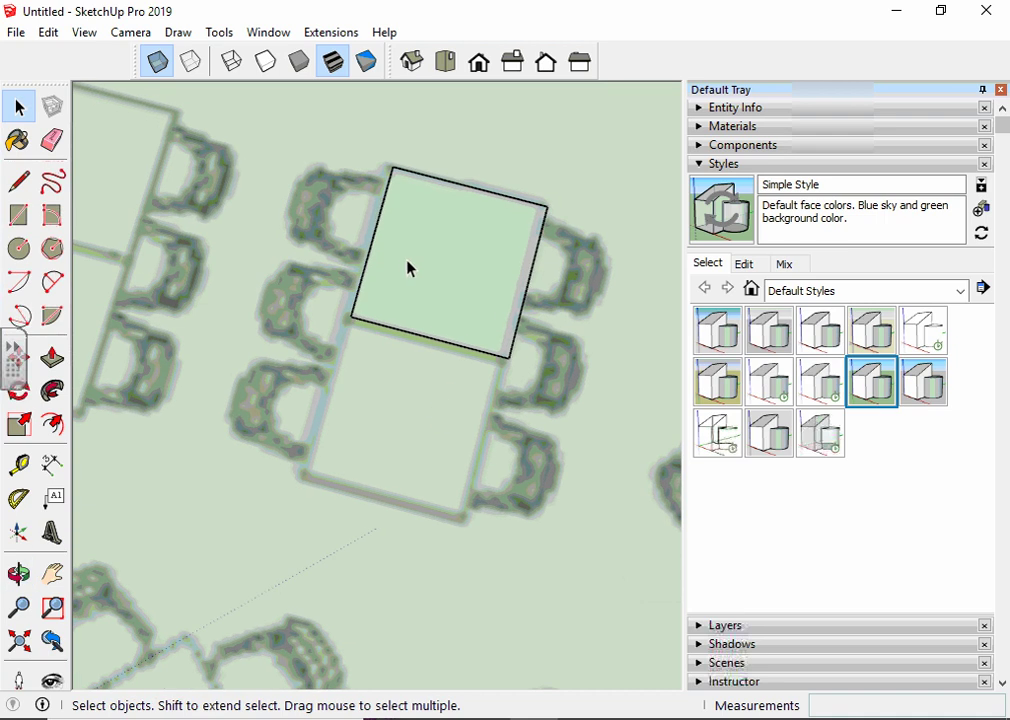
pyautogui.click(408, 266)
pyautogui.scroll(-3, 263, 357)
pyautogui.moveTo(263, 357); pyautogui.dragTo(358, 400, button='middle')
pyautogui.scroll(-2, 358, 400)
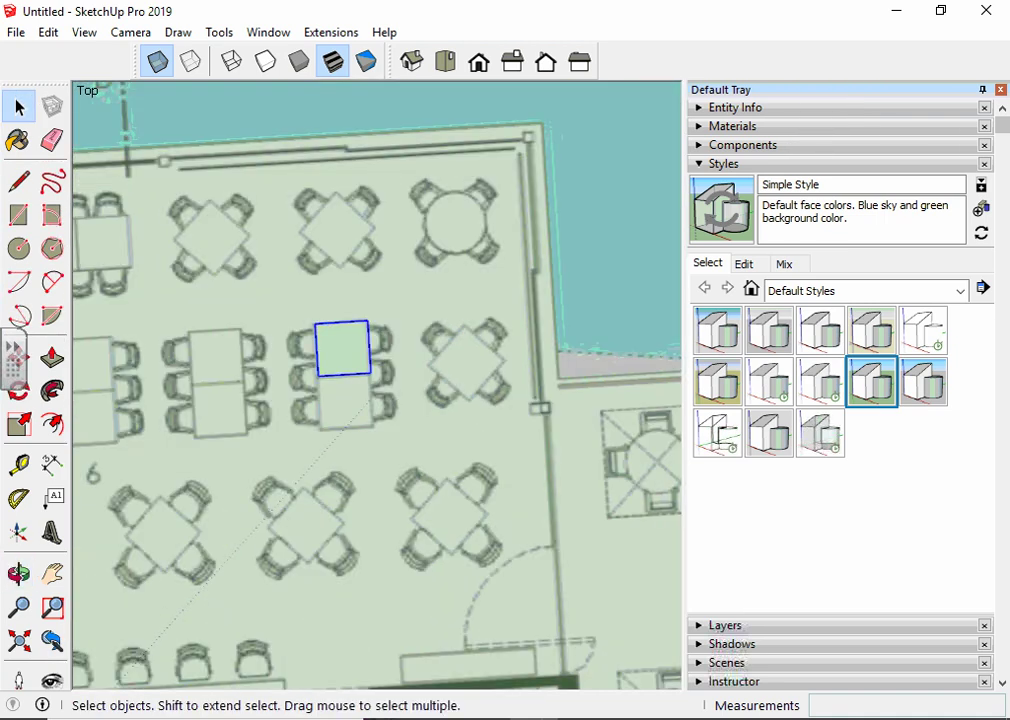
pyautogui.scroll(1, 437, 97)
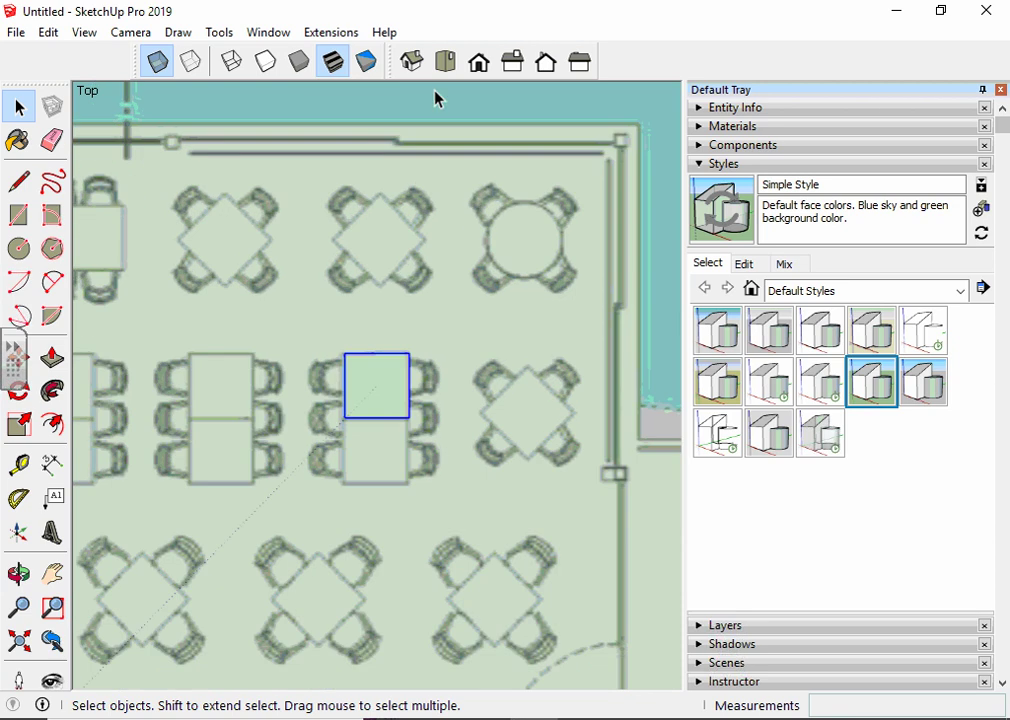
pyautogui.scroll(1, 541, 199)
pyautogui.scroll(1, 566, 221)
pyautogui.scroll(1, 566, 221)
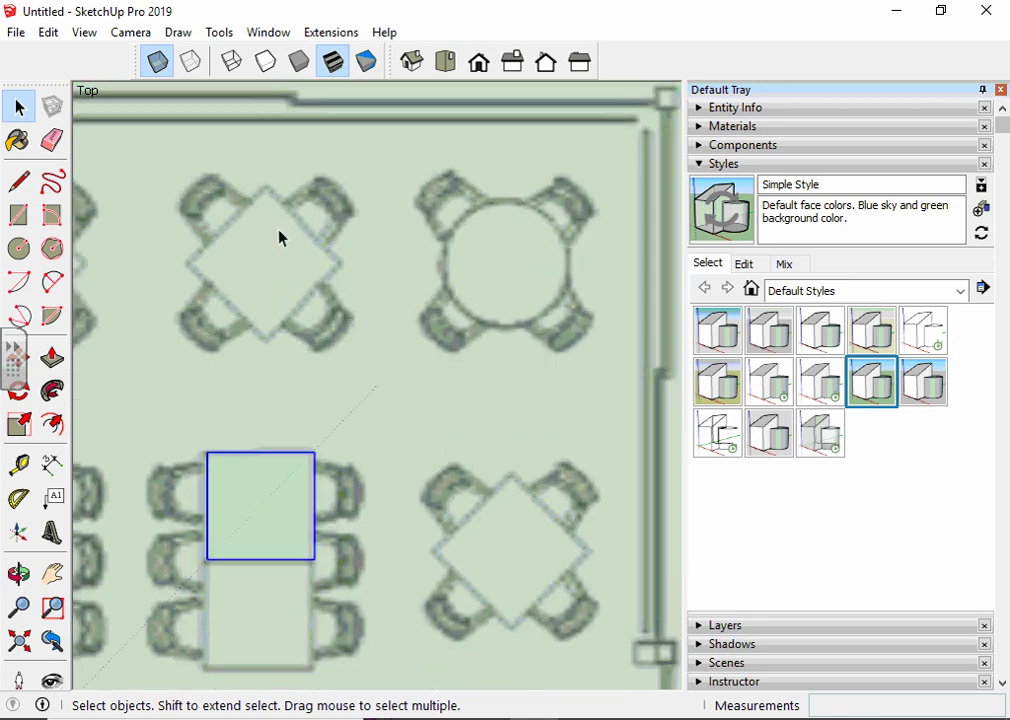
# Step: Trace a 0.4590 m radius circle centred on the round table, then return to Select
pyautogui.click(19, 248)
pyautogui.scroll(1, 573, 293)
pyautogui.scroll(1, 508, 222)
pyautogui.scroll(1, 510, 222)
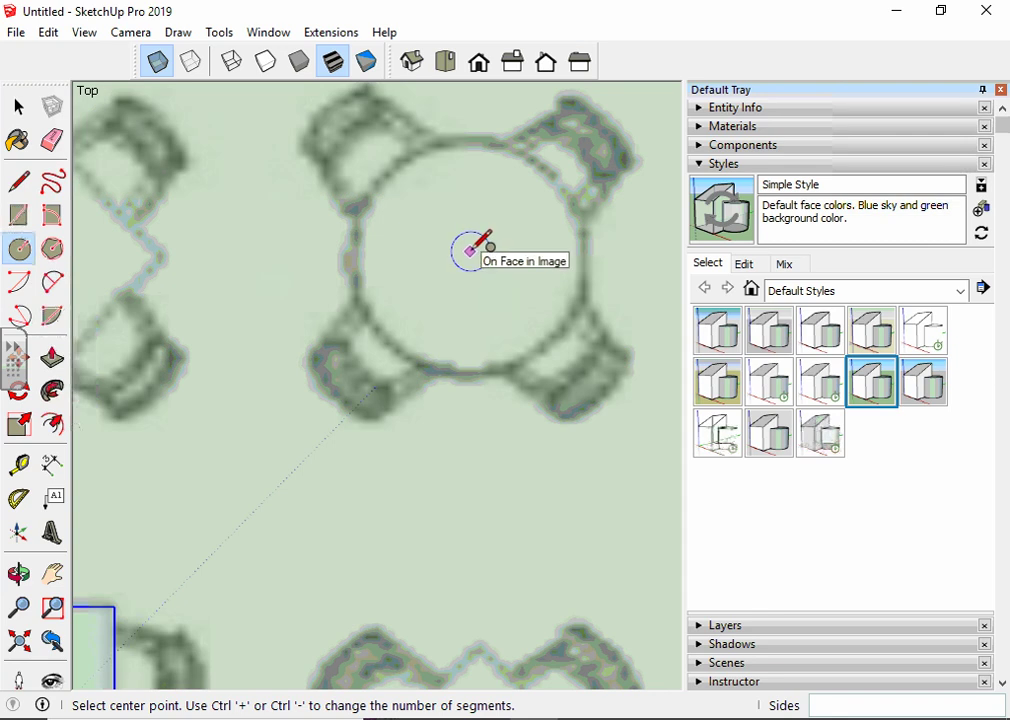
pyautogui.click(470, 251)
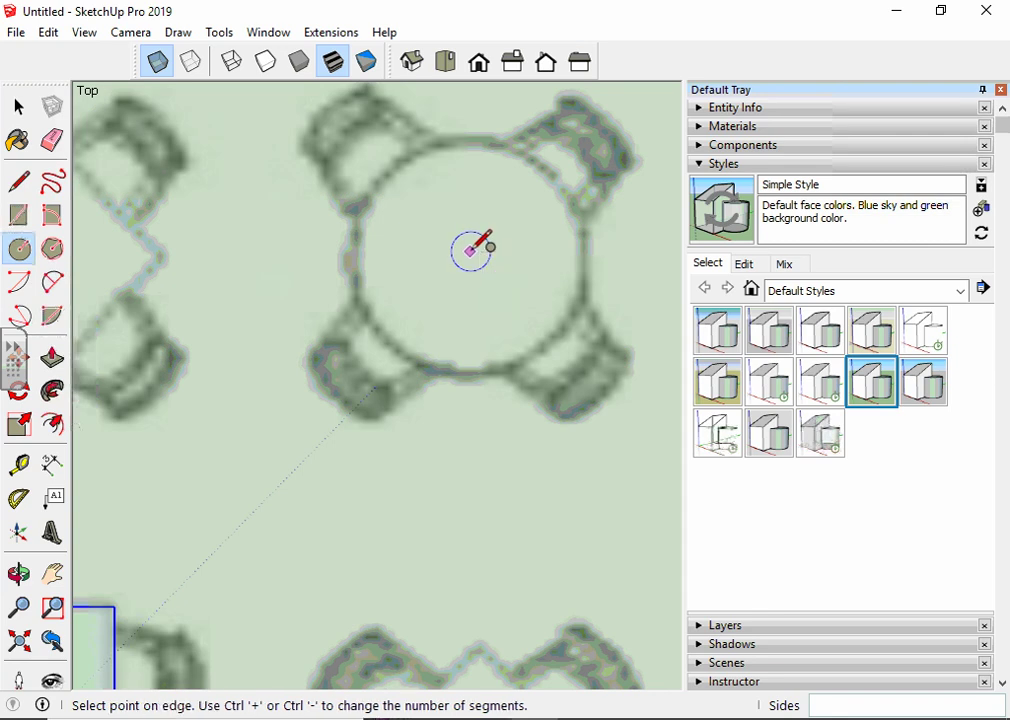
pyautogui.click(587, 251)
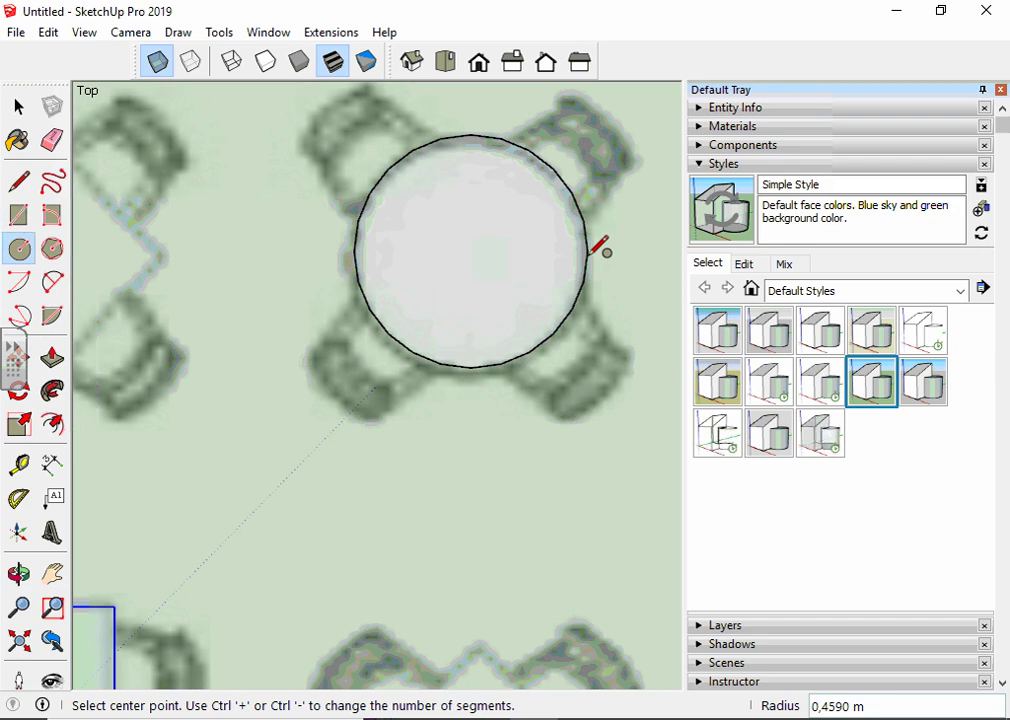
pyautogui.click(19, 106)
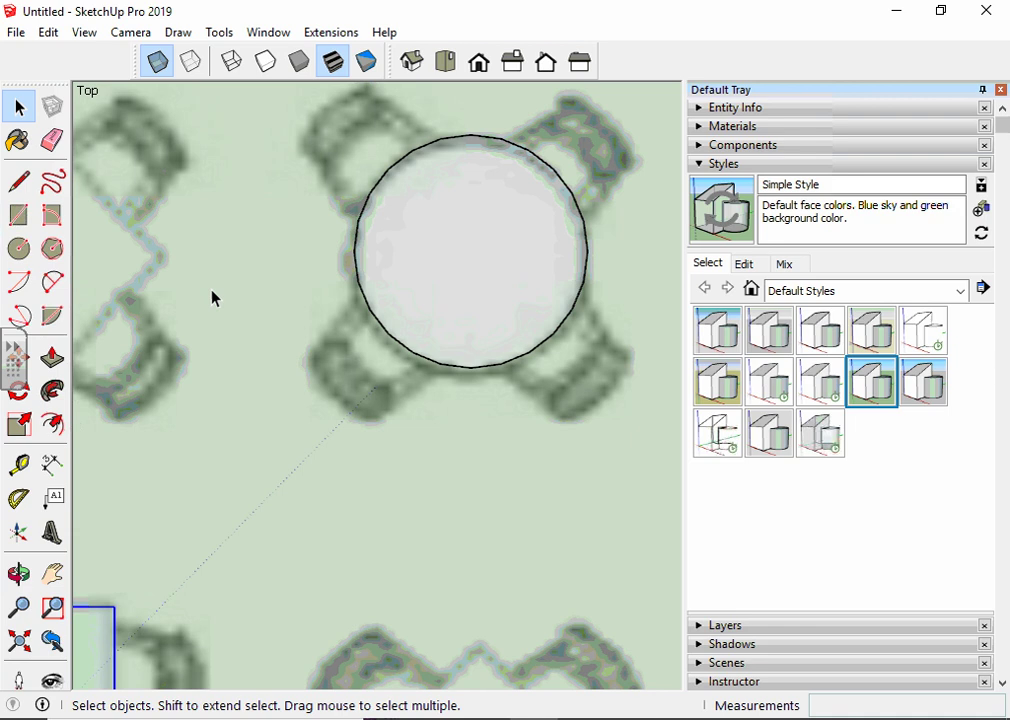
pyautogui.scroll(-1, 200, 450)
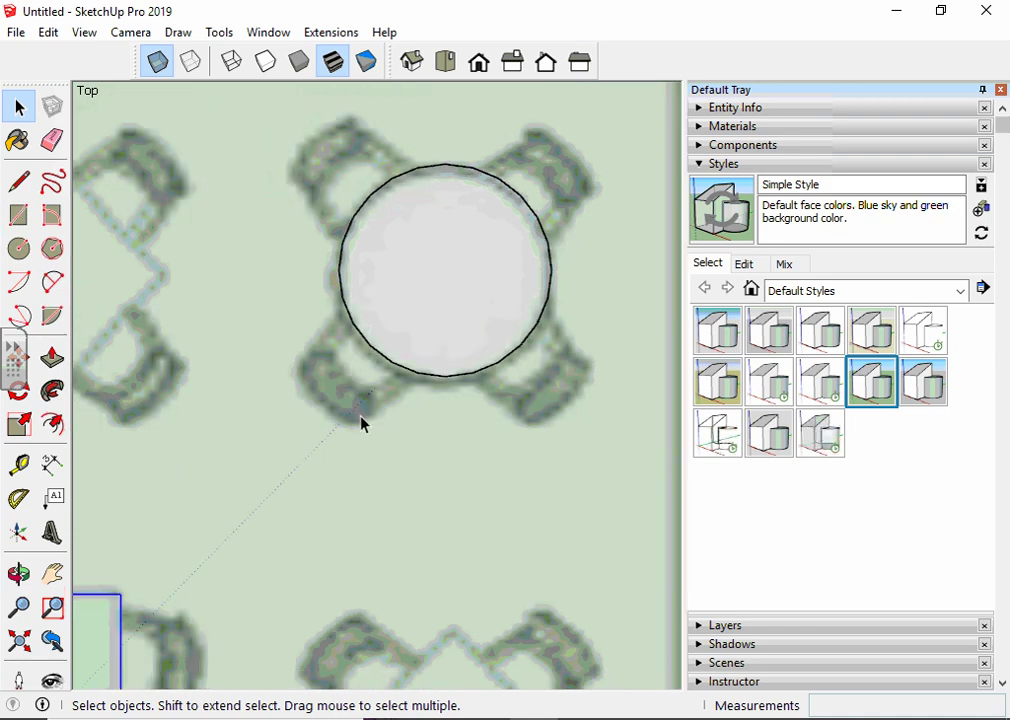
# Step: Make the circle Component#1 with axes origin at its centre, red axis right, green up
pyautogui.doubleClick(465, 255)
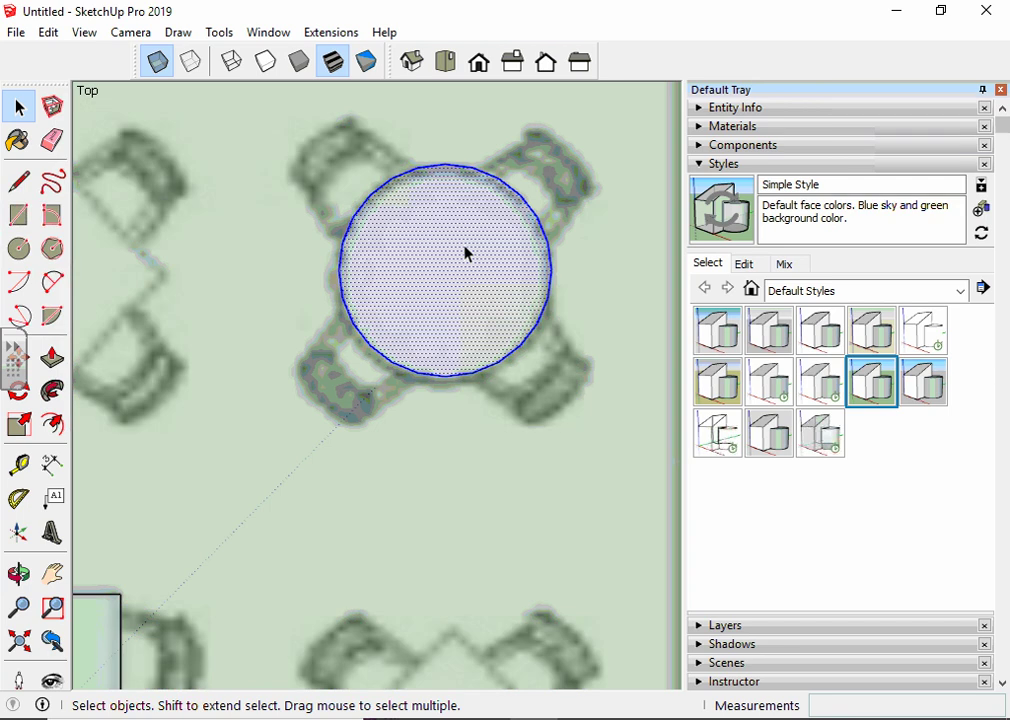
pyautogui.rightClick(465, 254)
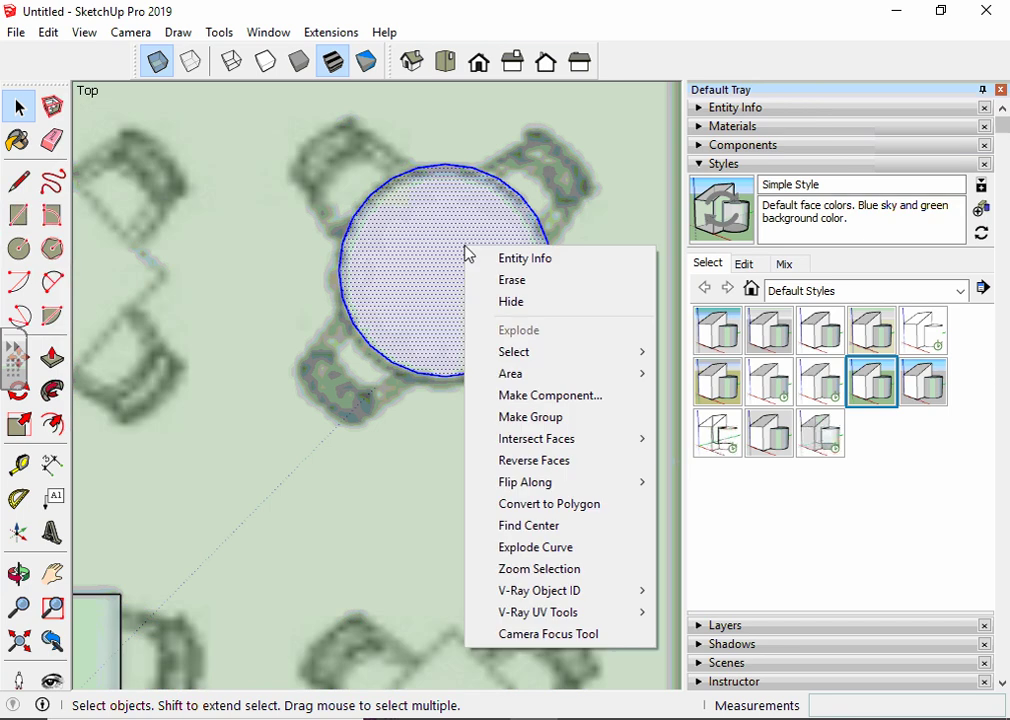
pyautogui.click(553, 401)
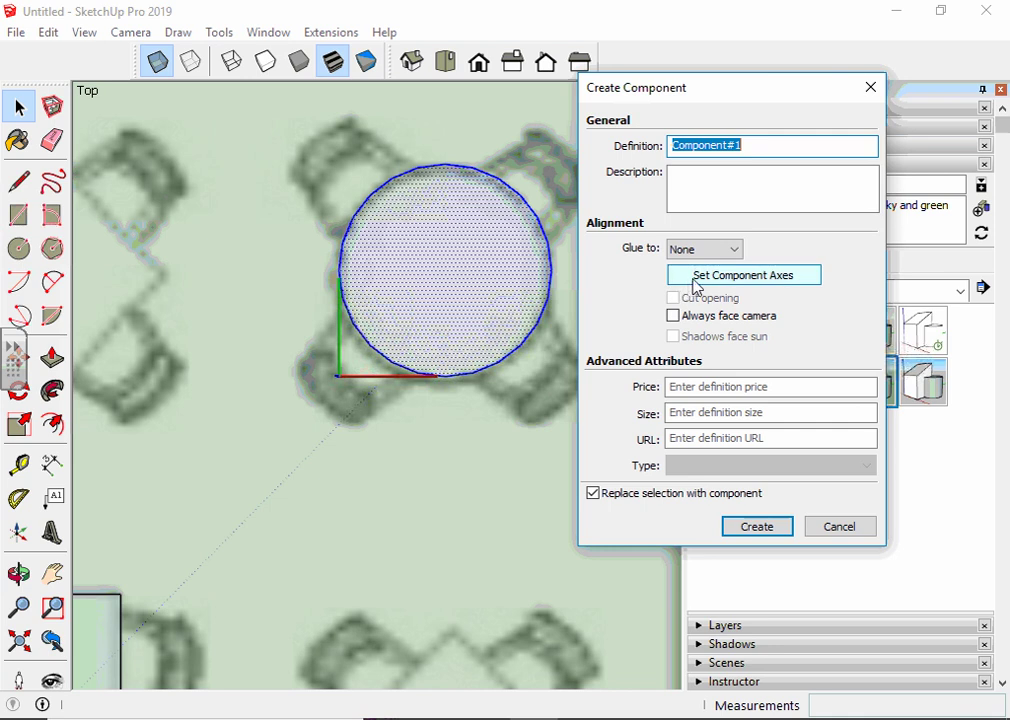
pyautogui.click(692, 283)
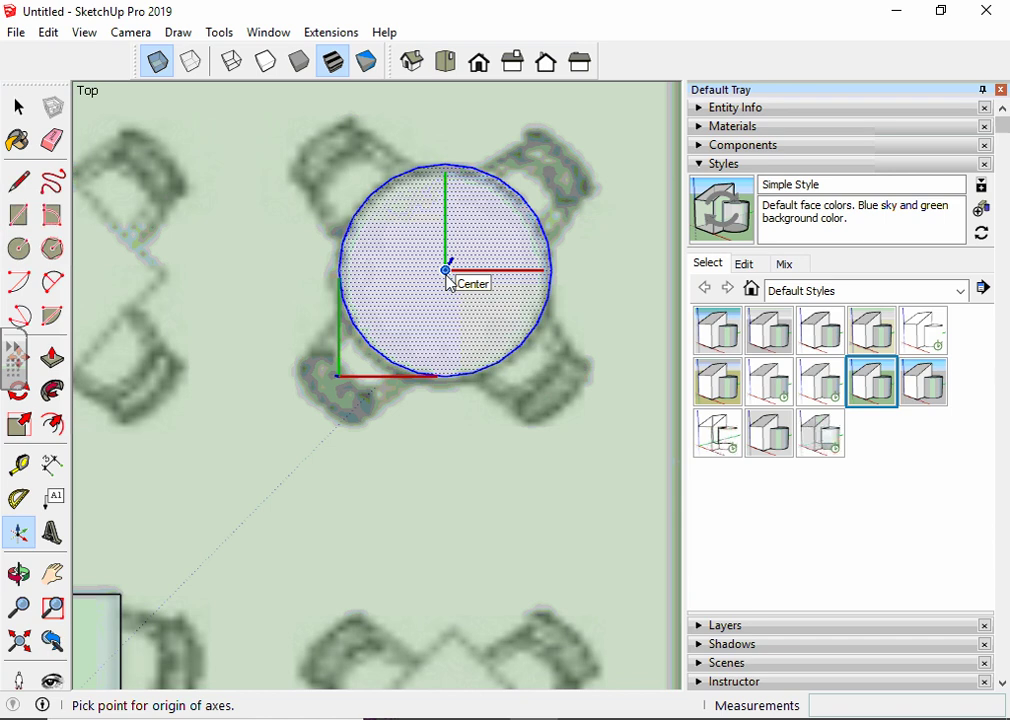
pyautogui.click(446, 272)
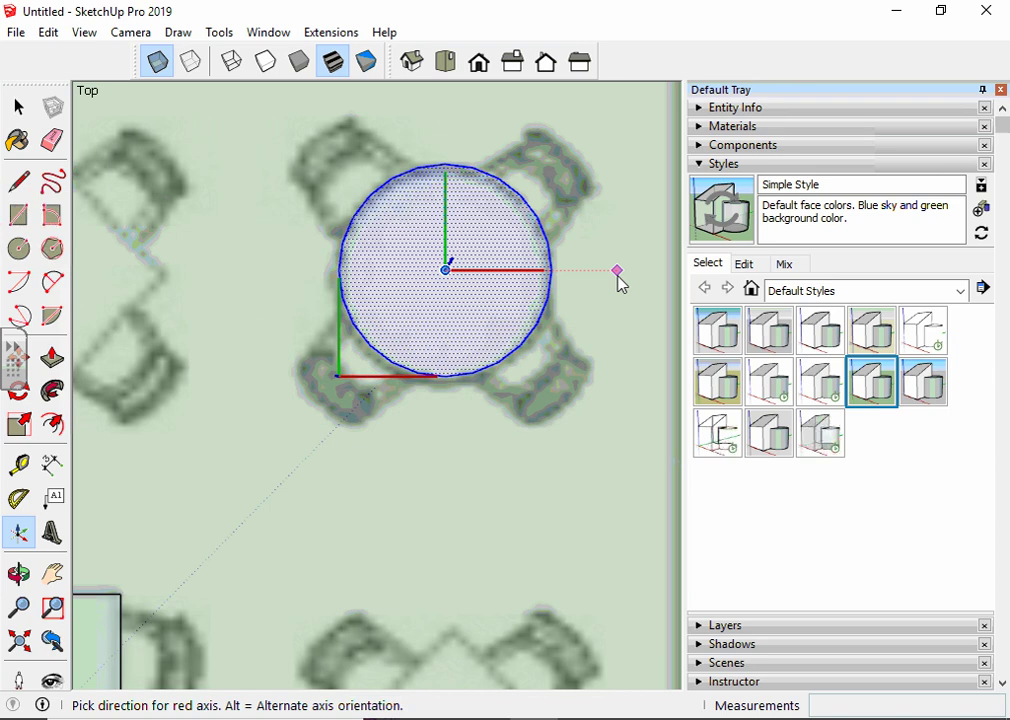
pyautogui.click(617, 272)
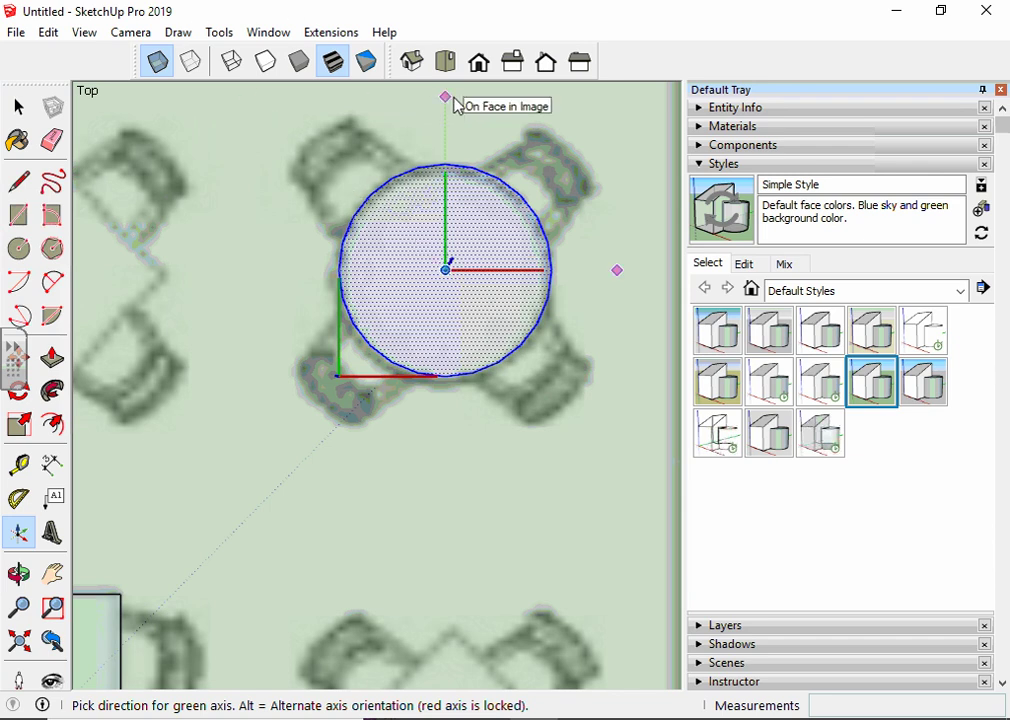
pyautogui.click(455, 106)
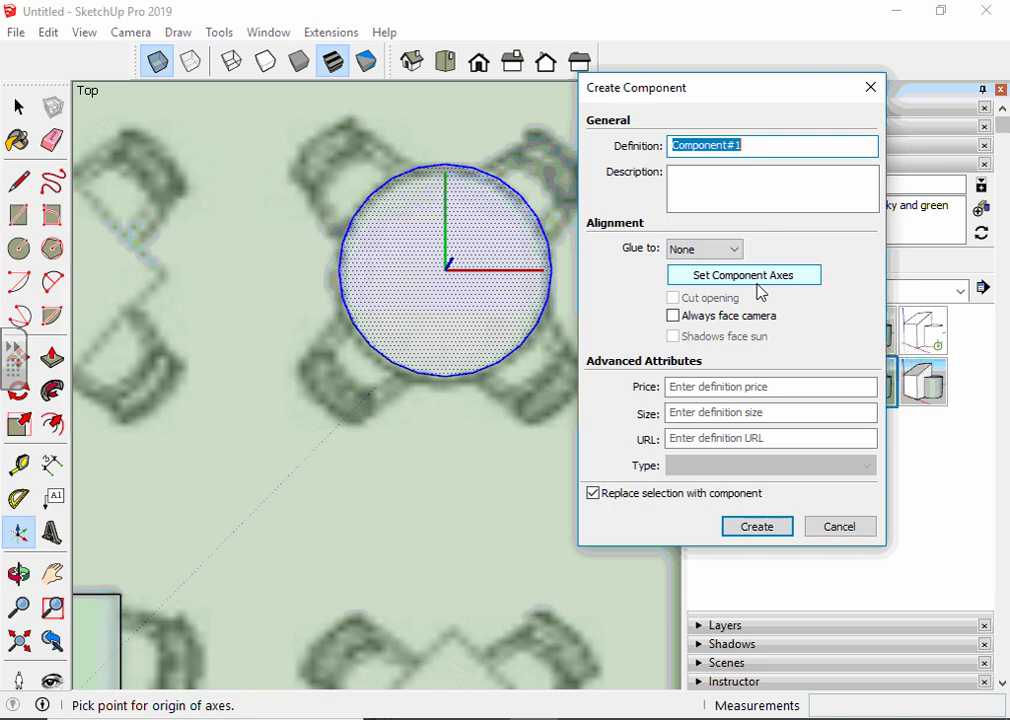
pyautogui.click(769, 532)
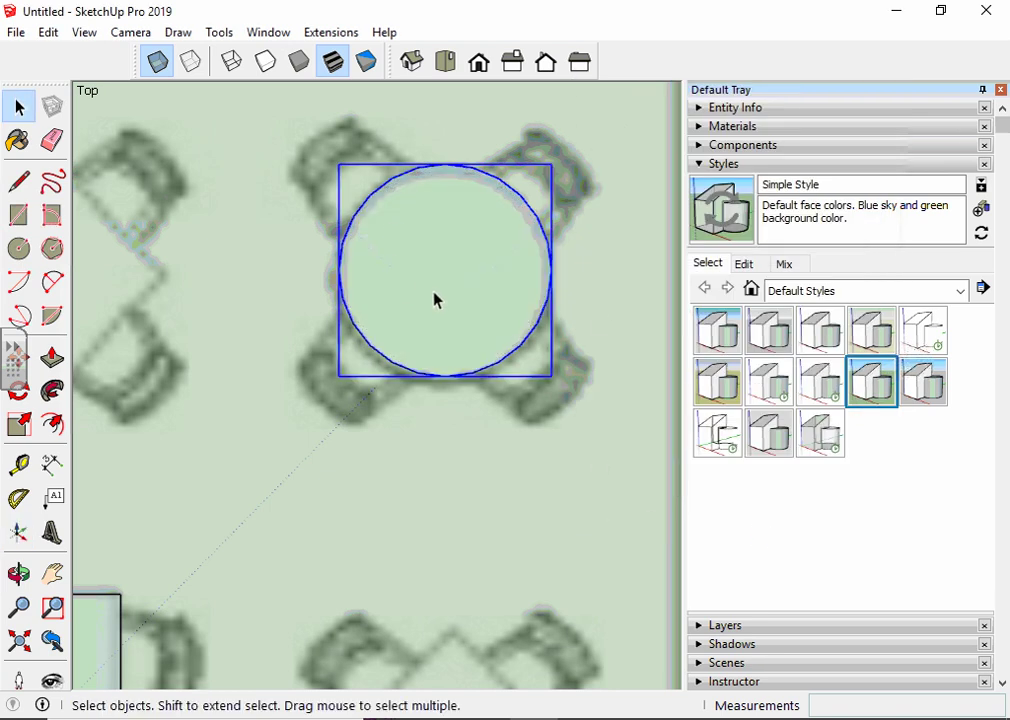
# Step: Orbit, enter and exit the circle component, then from above double-click the circle to select face and edge
pyautogui.moveTo(618, 437)
pyautogui.mouseDown(button='middle')
pyautogui.moveTo(428, 278)
pyautogui.moveTo(494, 354)
pyautogui.mouseUp(button='middle')
pyautogui.doubleClick(494, 354)
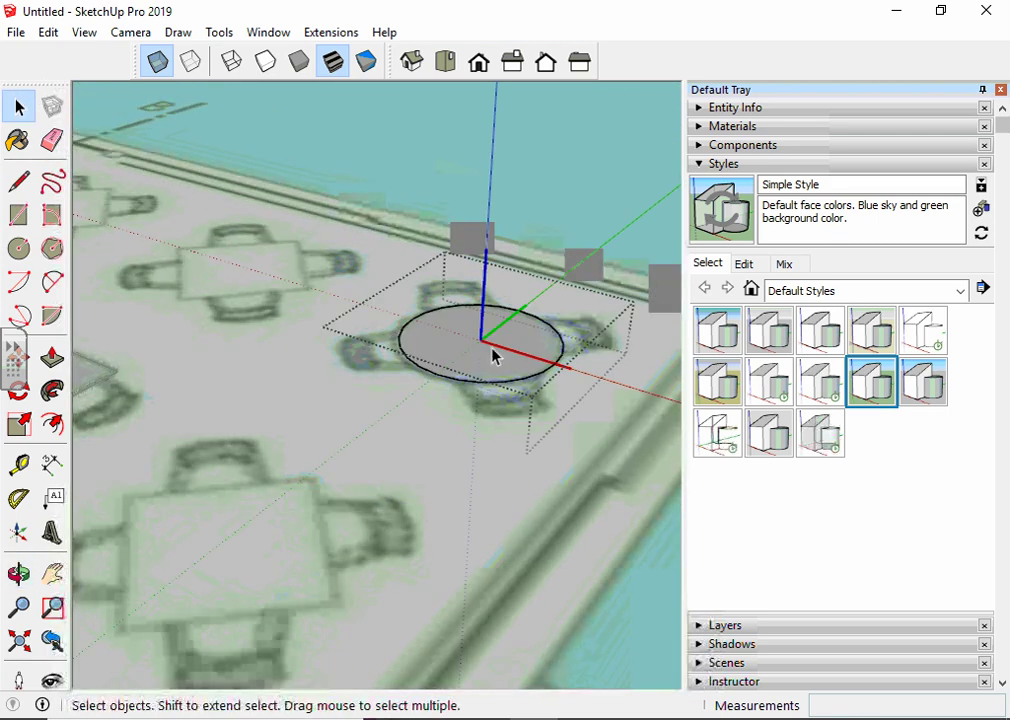
pyautogui.moveTo(503, 423)
pyautogui.mouseDown(button='middle')
pyautogui.moveTo(579, 464)
pyautogui.moveTo(487, 406)
pyautogui.mouseUp(button='middle')
pyautogui.click(487, 406)
pyautogui.scroll(3, 532, 453)
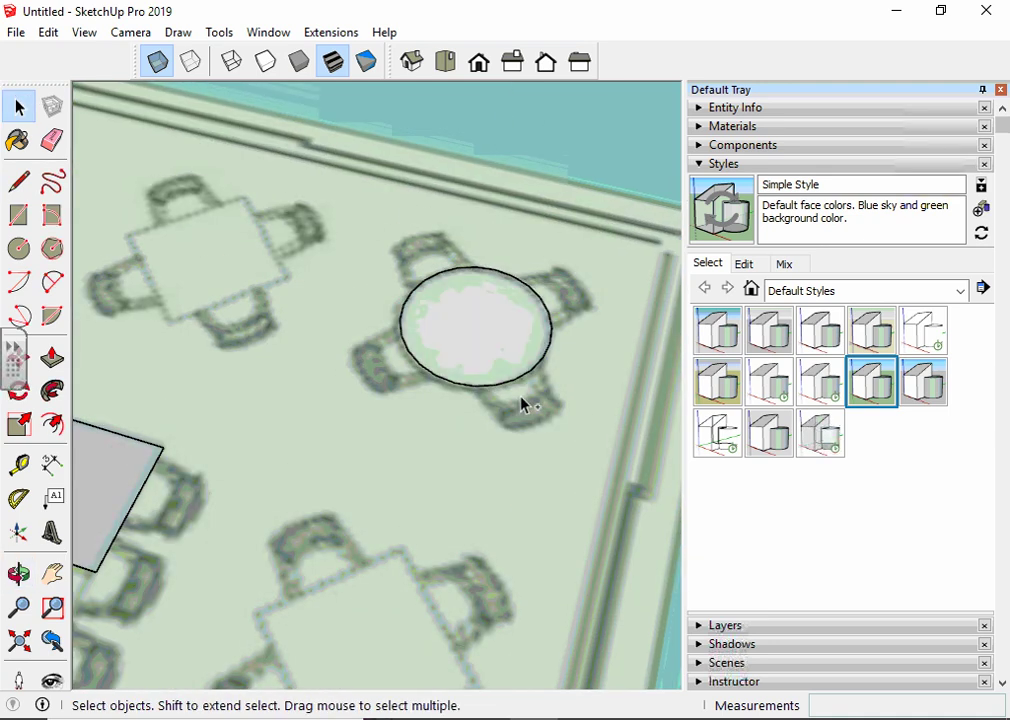
pyautogui.moveTo(520, 397); pyautogui.dragTo(613, 453, button='middle')
pyautogui.click(444, 243)
pyautogui.scroll(2, 470, 262)
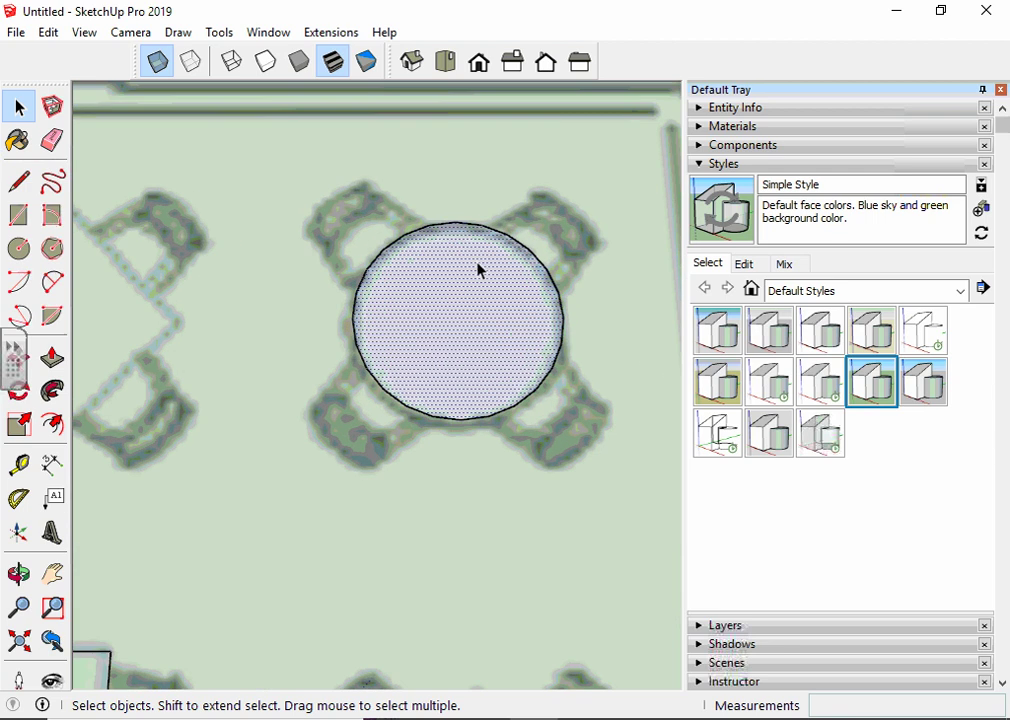
pyautogui.doubleClick(509, 331)
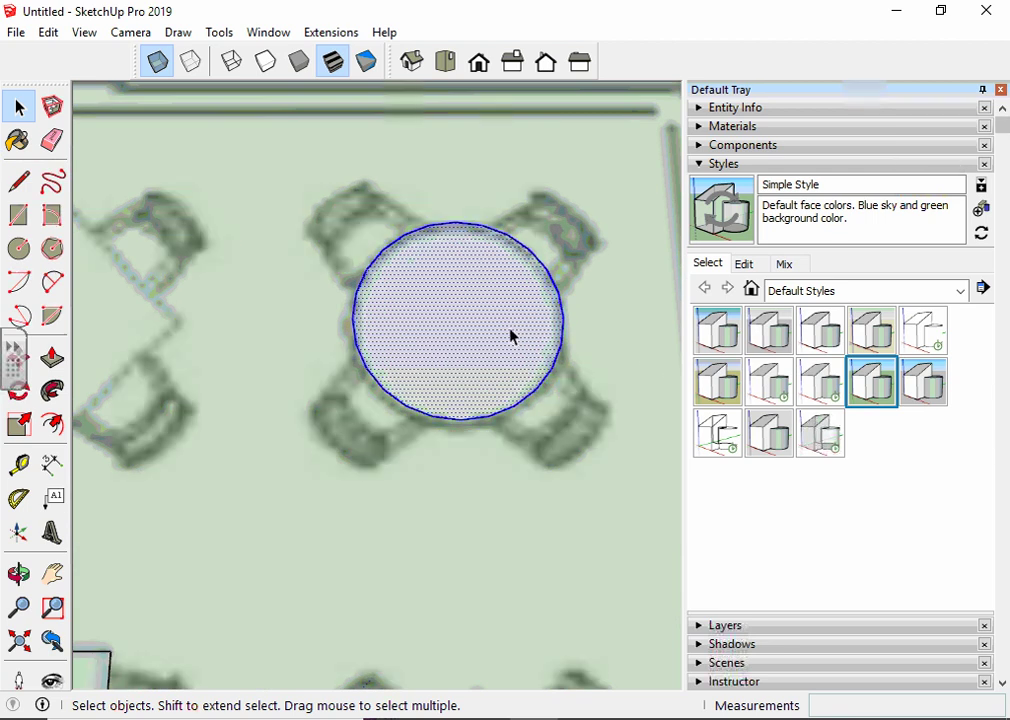
# Step: Re-make the circle as Component#1 with axes origin at its centre, red axis right, green up
pyautogui.rightClick(489, 333)
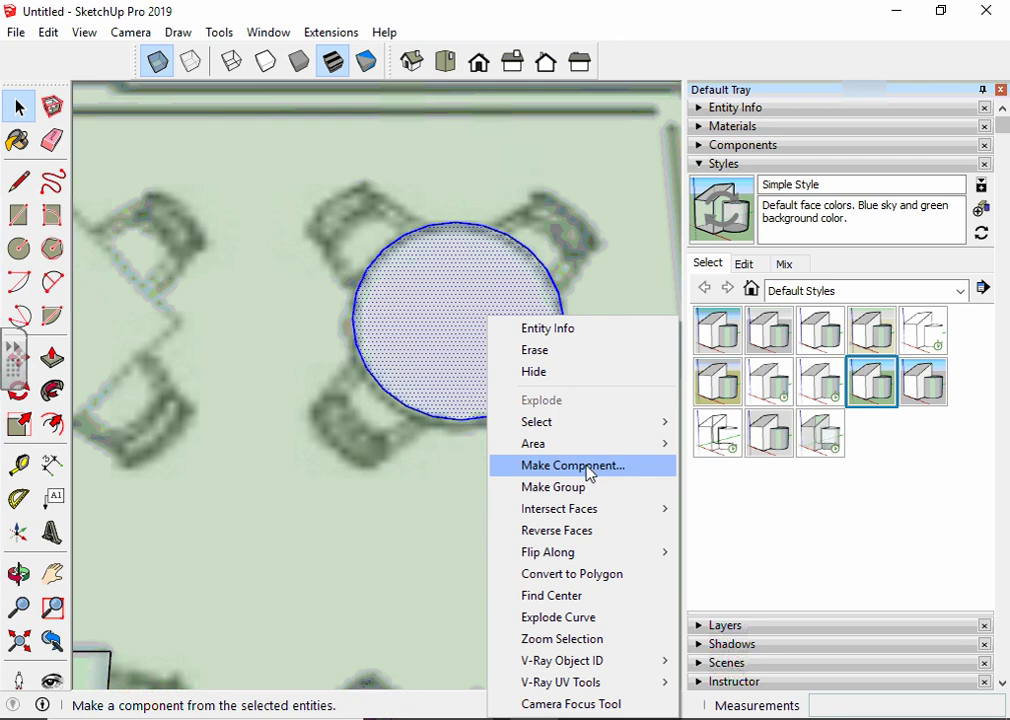
pyautogui.click(588, 473)
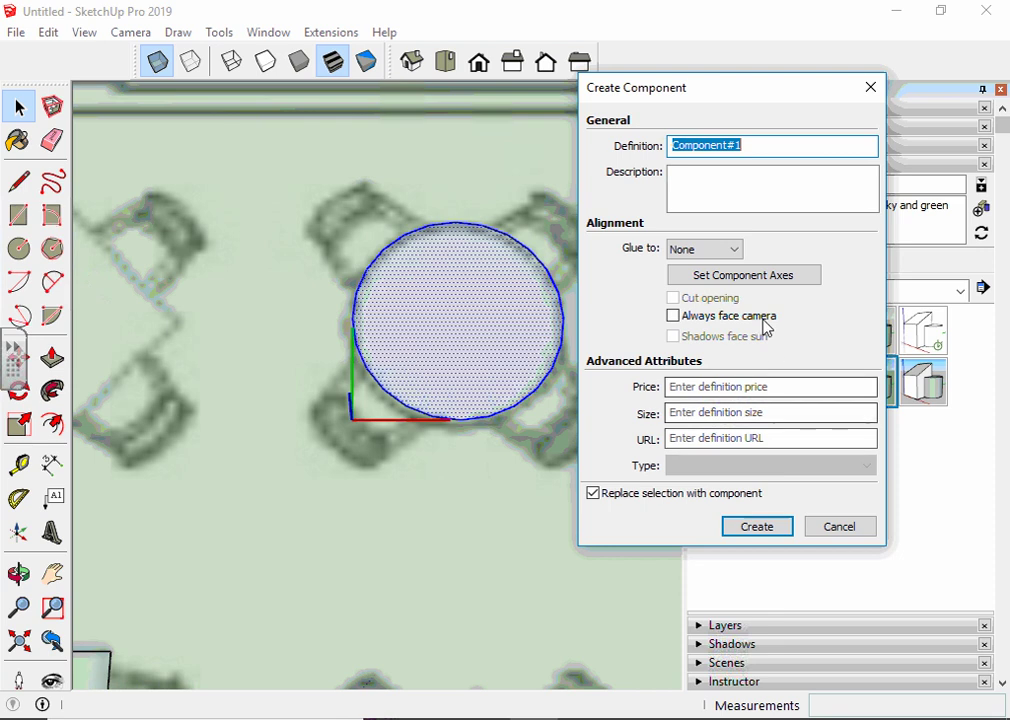
pyautogui.click(719, 276)
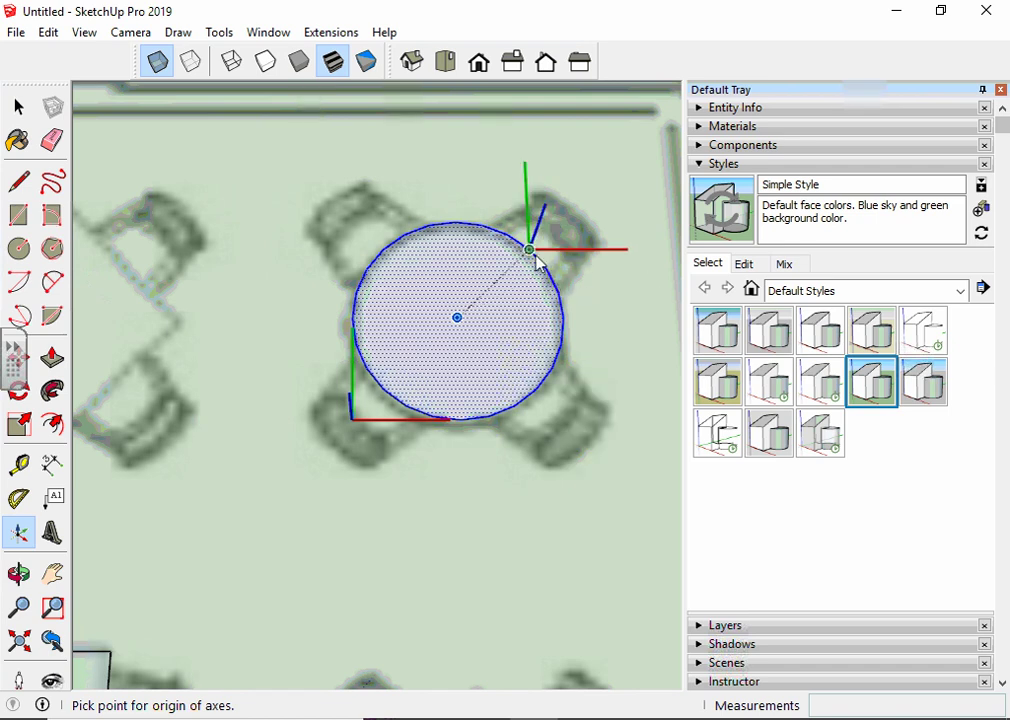
pyautogui.click(458, 318)
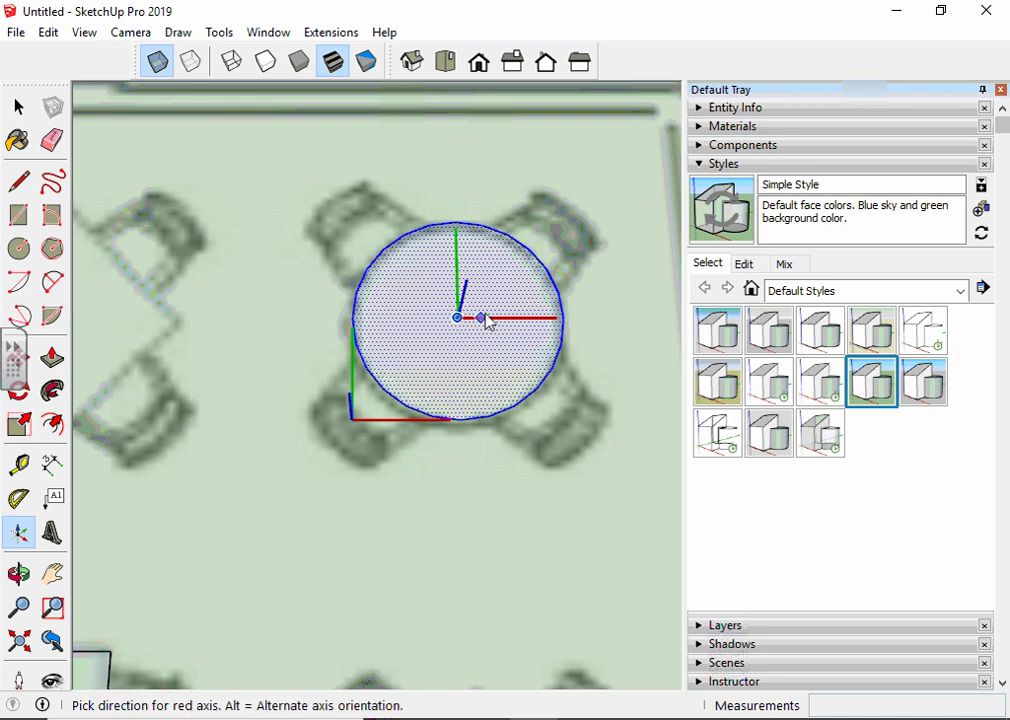
pyautogui.click(641, 318)
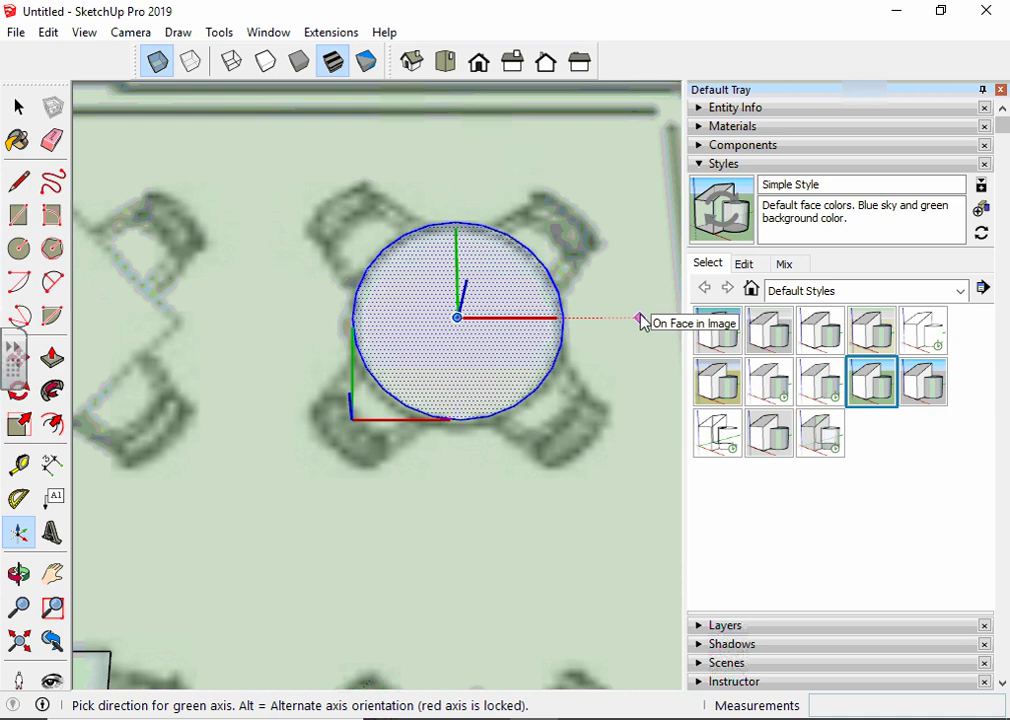
pyautogui.click(465, 165)
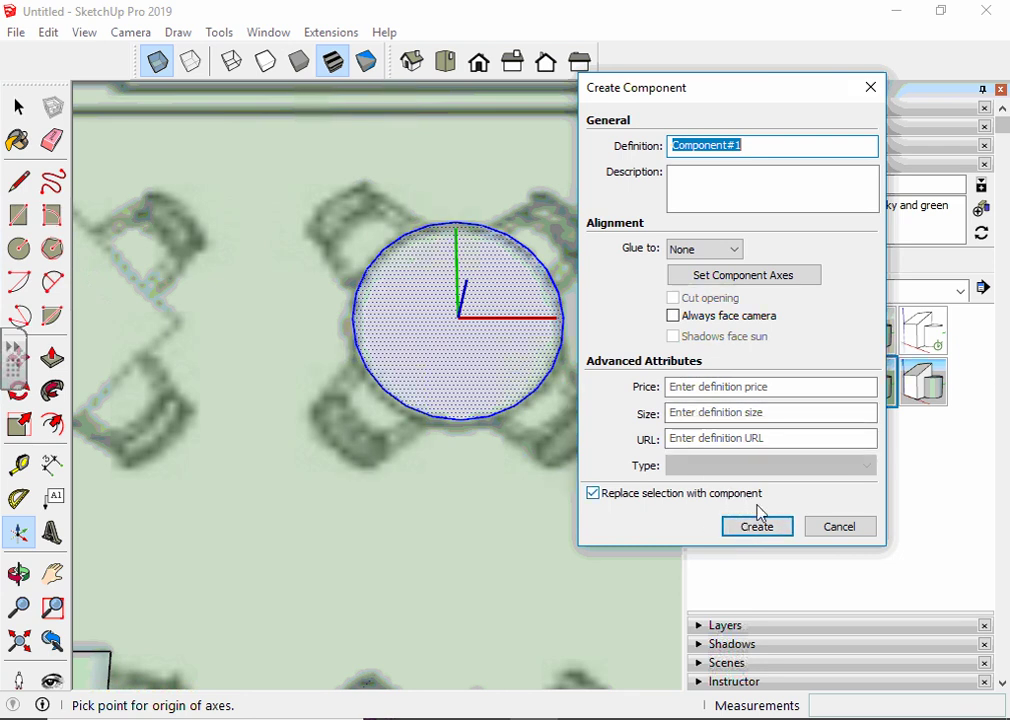
pyautogui.click(773, 531)
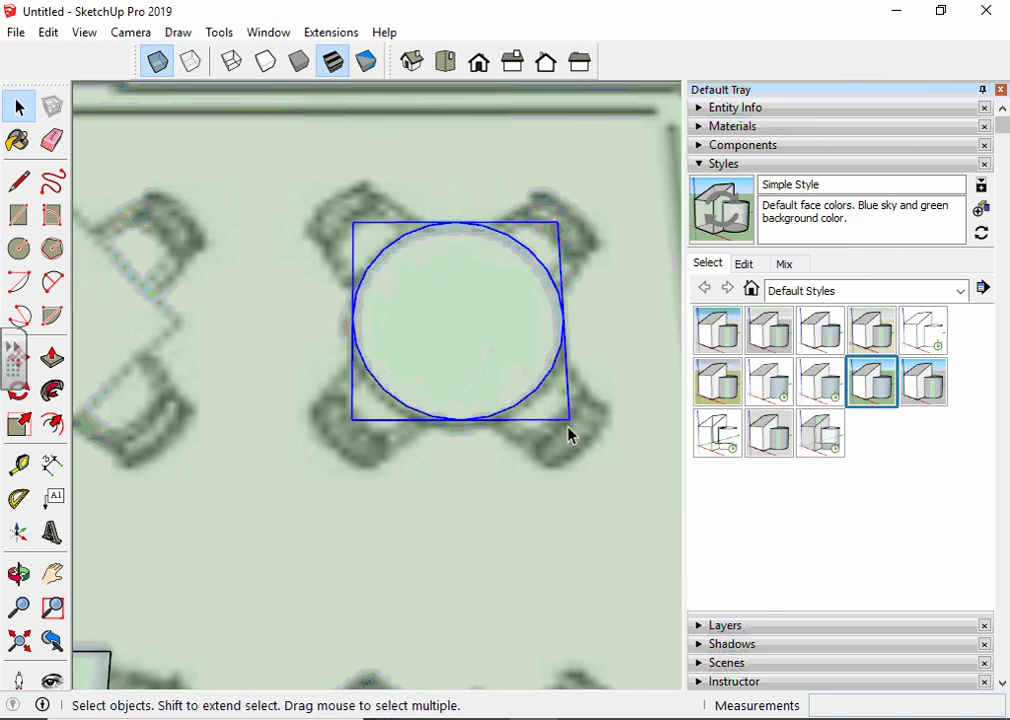
# Step: Zoom out and orbit to a top view showing the whole restaurant with both table components
pyautogui.moveTo(453, 421)
pyautogui.mouseDown(button='middle')
pyautogui.moveTo(372, 371)
pyautogui.moveTo(380, 382)
pyautogui.mouseUp(button='middle')
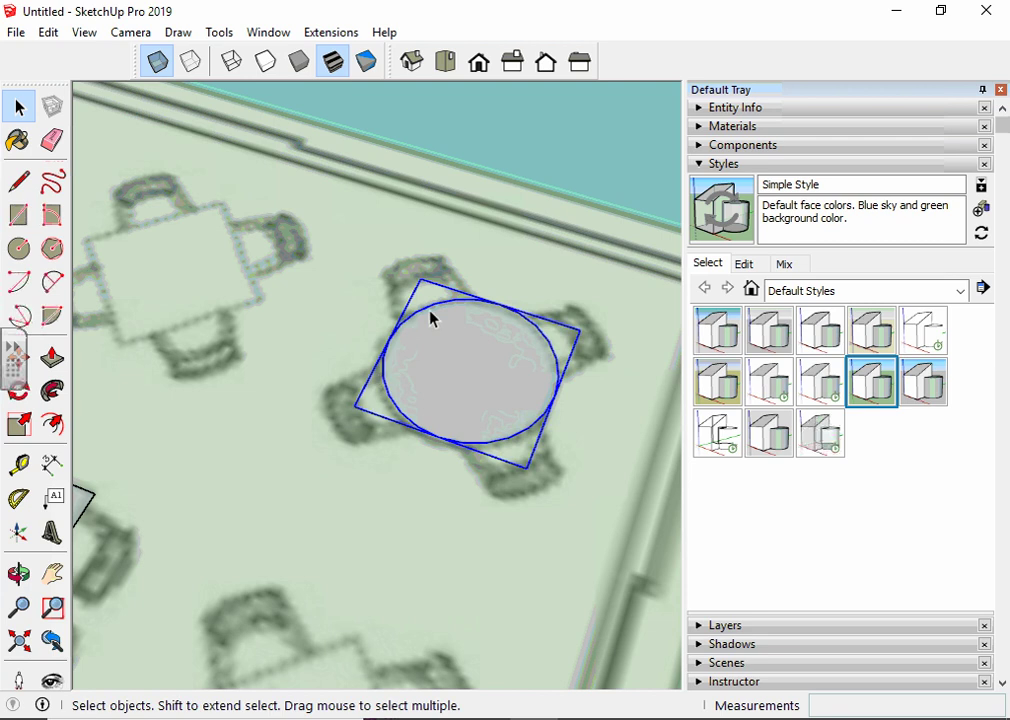
pyautogui.scroll(-3, 470, 308)
pyautogui.scroll(-2, 512, 299)
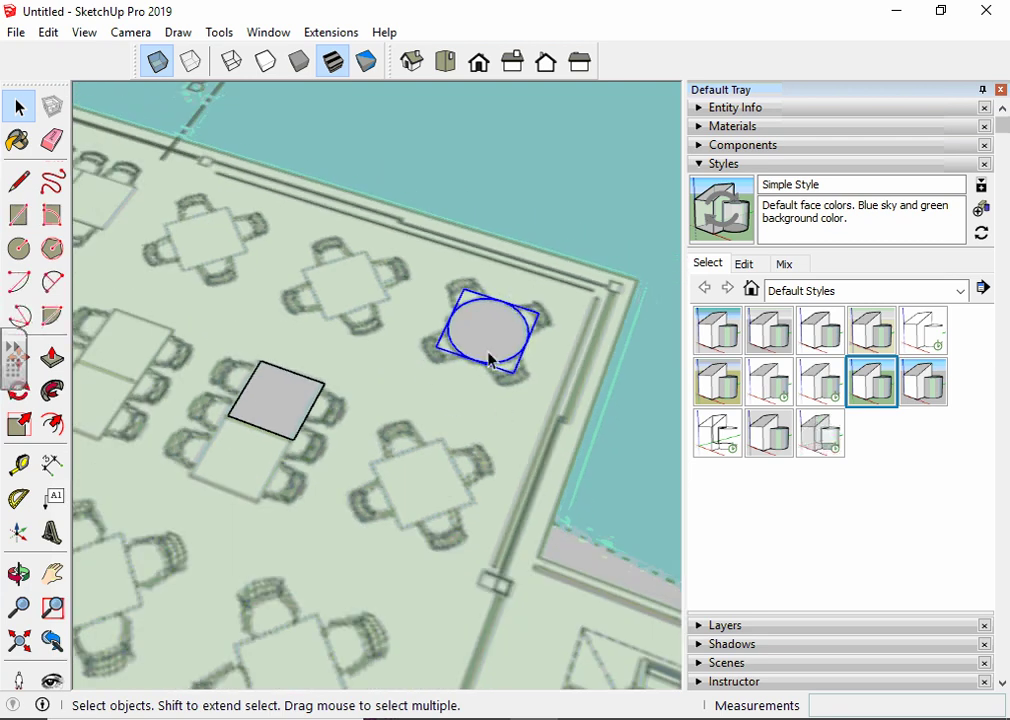
pyautogui.moveTo(523, 298); pyautogui.dragTo(583, 414, button='middle')
pyautogui.scroll(-2, 473, 314)
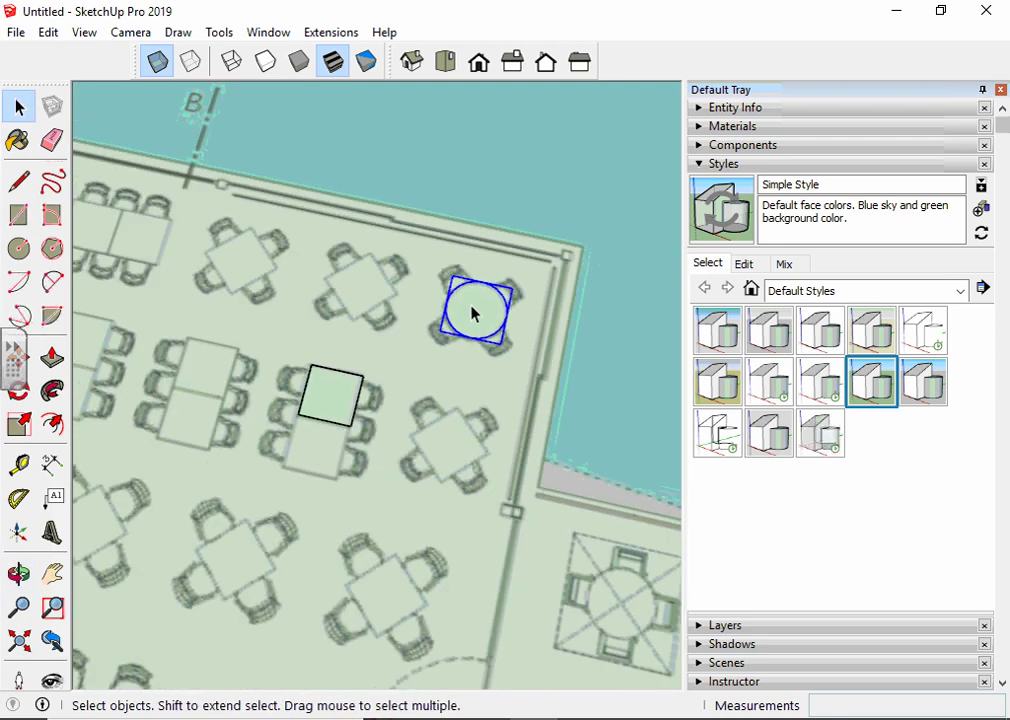
pyautogui.scroll(-5, 473, 314)
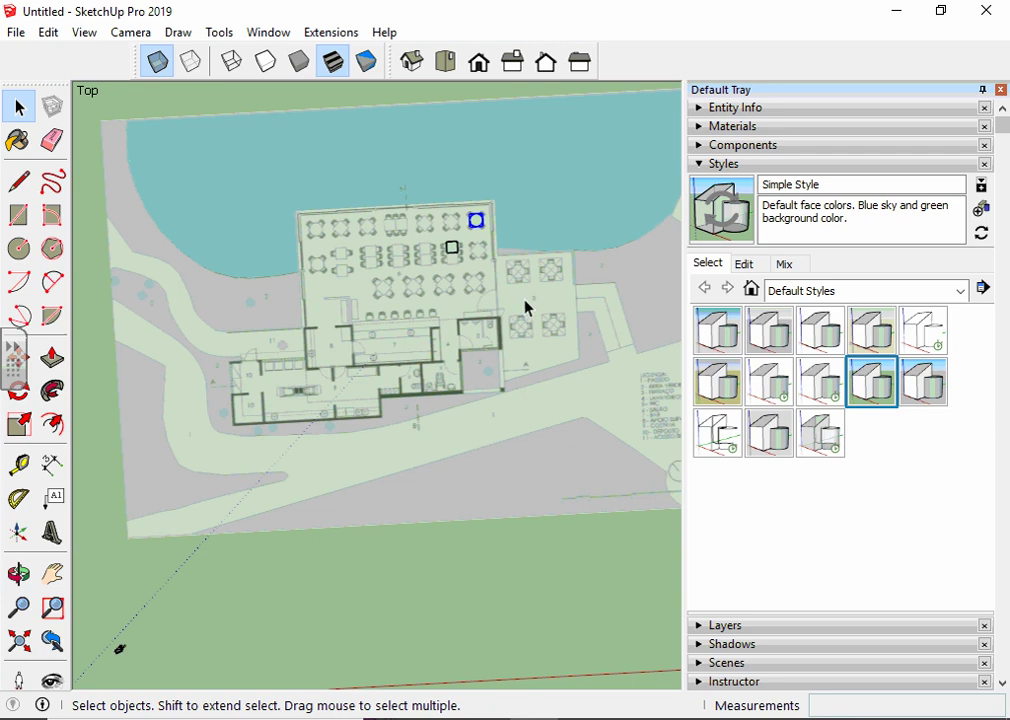
pyautogui.moveTo(525, 306)
pyautogui.mouseDown(button='middle')
pyautogui.moveTo(525, 284)
pyautogui.moveTo(399, 286)
pyautogui.mouseUp(button='middle')
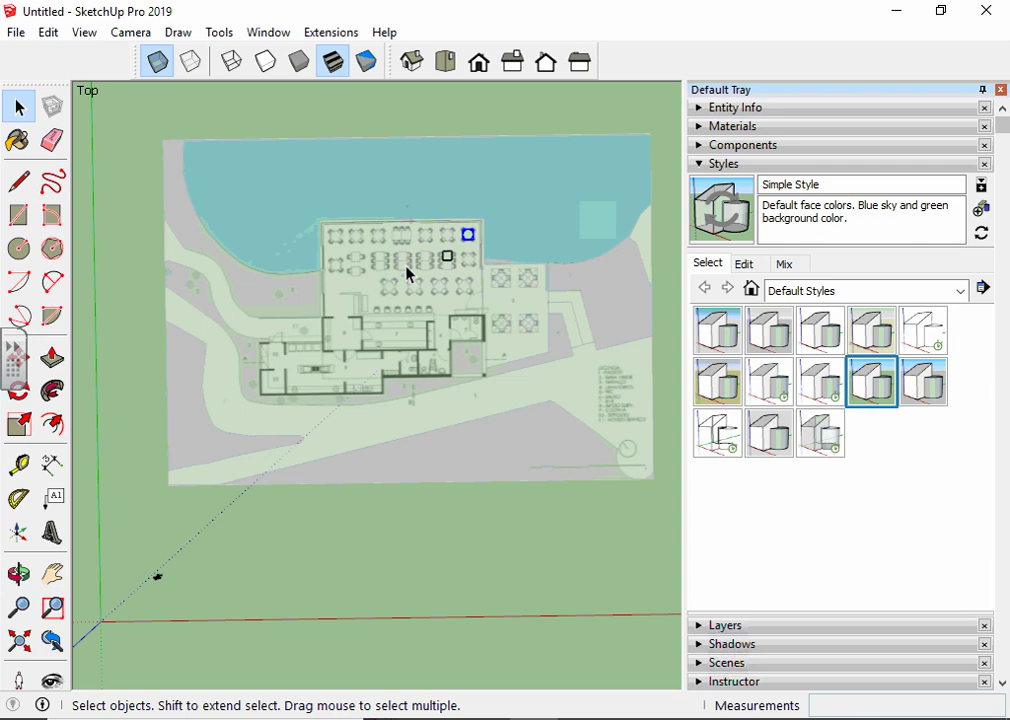
# Step: Open Save As and go to the Área de Trabalho desktop folder
pyautogui.click(17, 32)
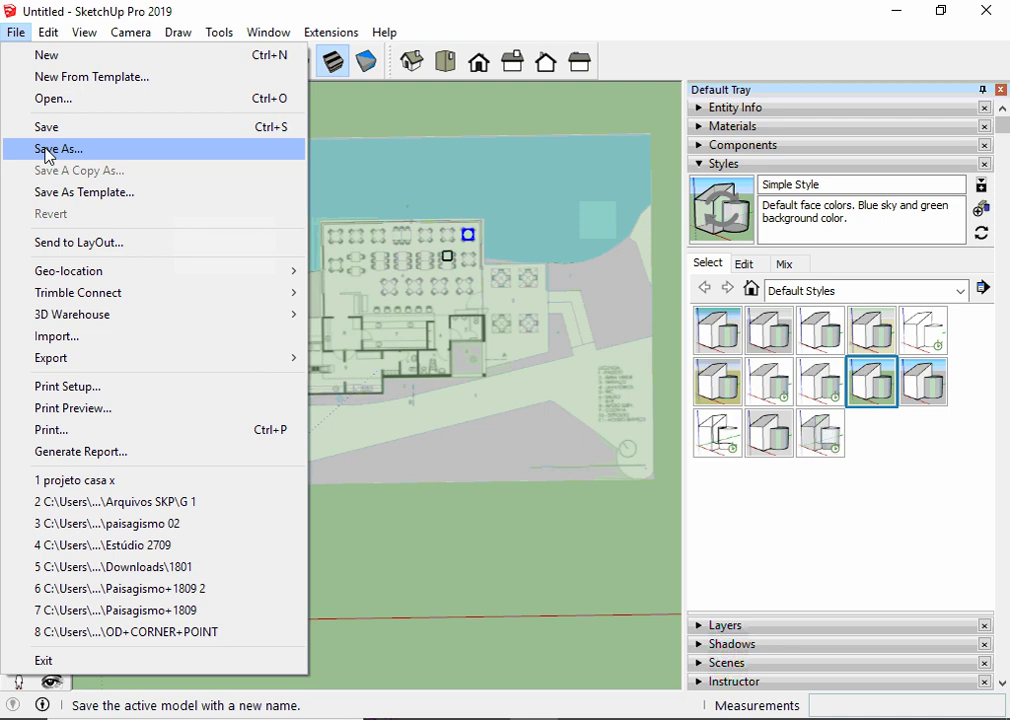
pyautogui.click(47, 152)
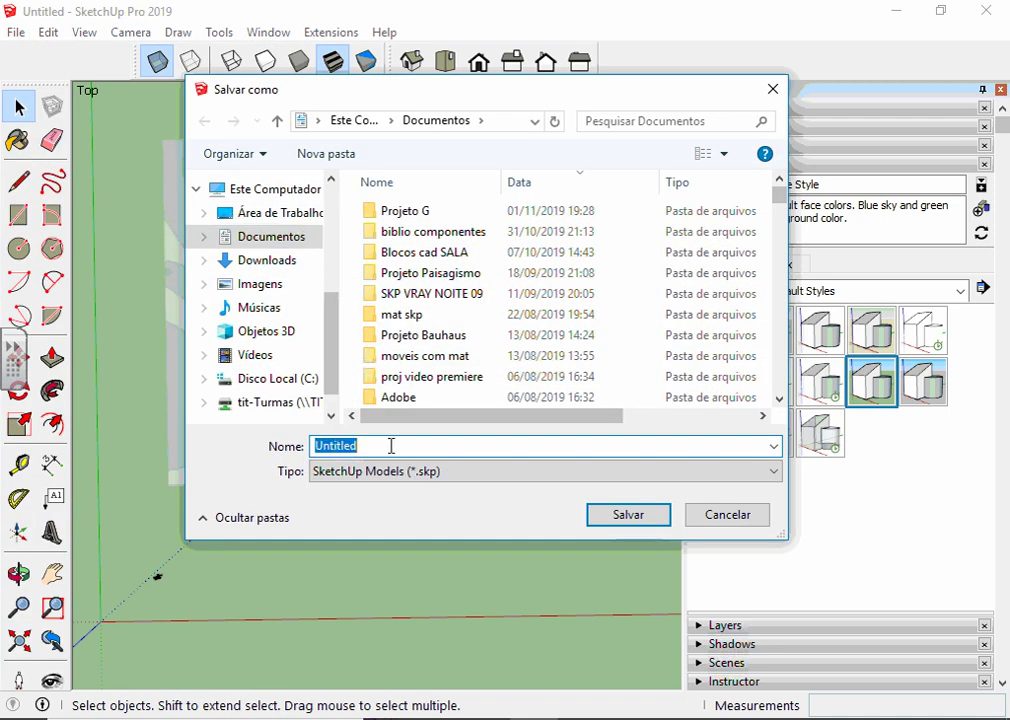
pyautogui.click(273, 214)
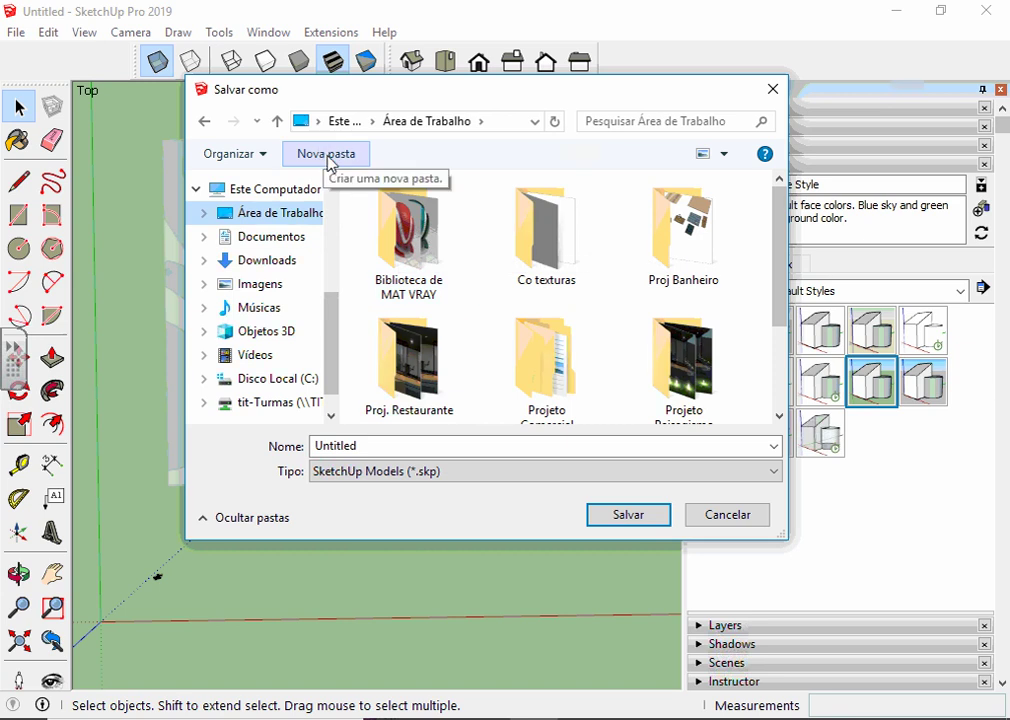
# Step: Create a new desktop folder named 'Projeto Restaurante do lago'
pyautogui.click(328, 155)
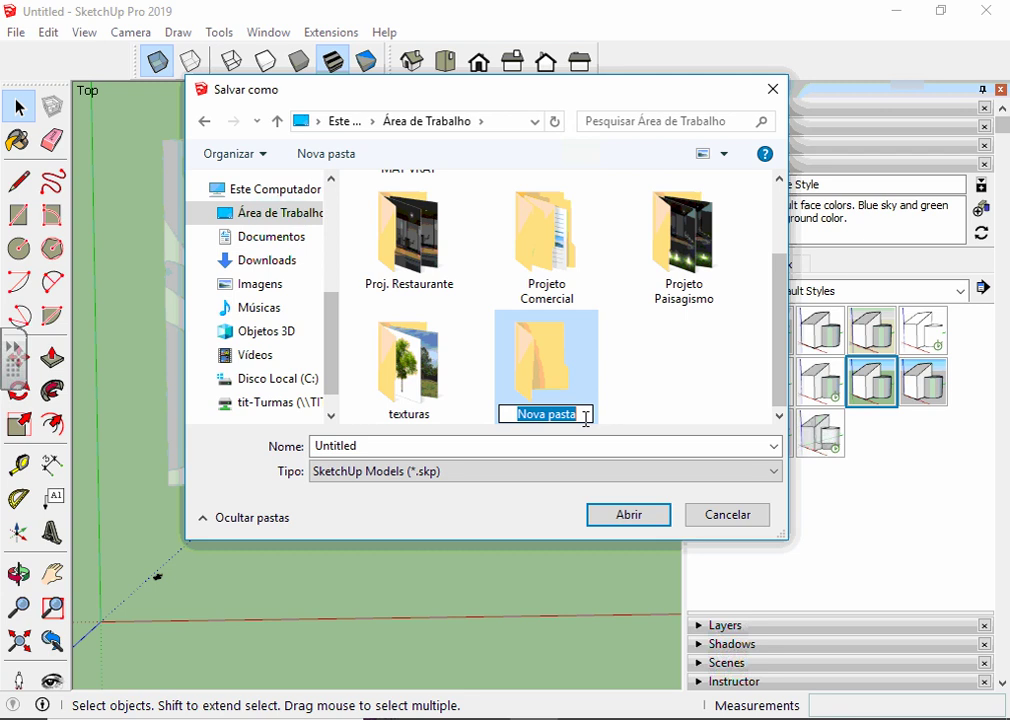
pyautogui.write('Projeto')
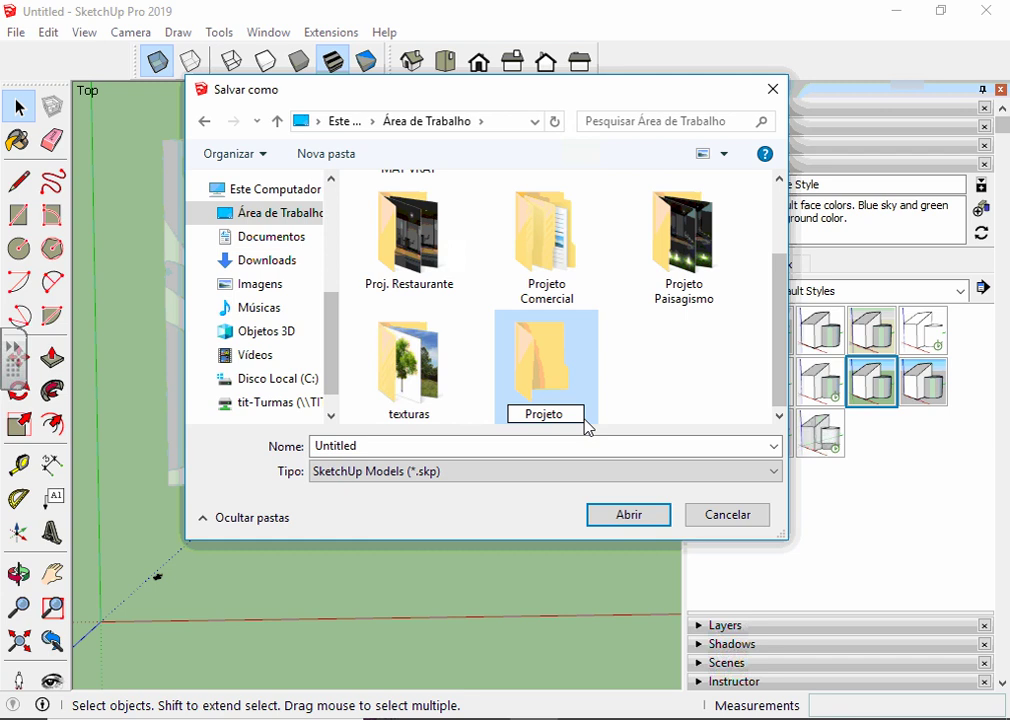
pyautogui.write(' Res')
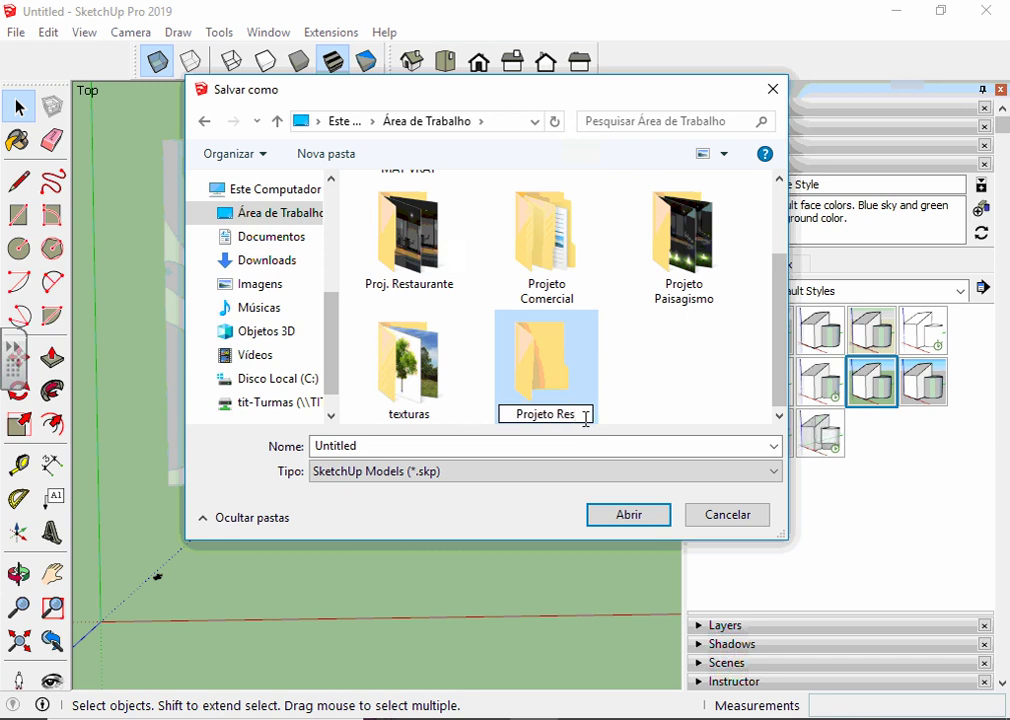
pyautogui.write('t. do la')
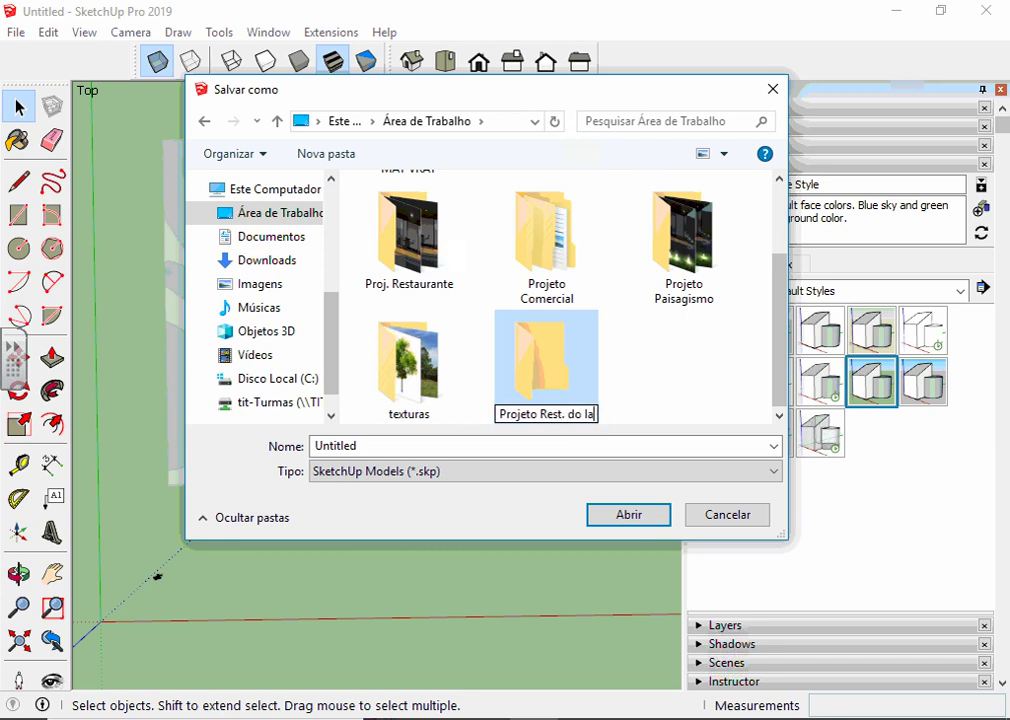
pyautogui.write('go')
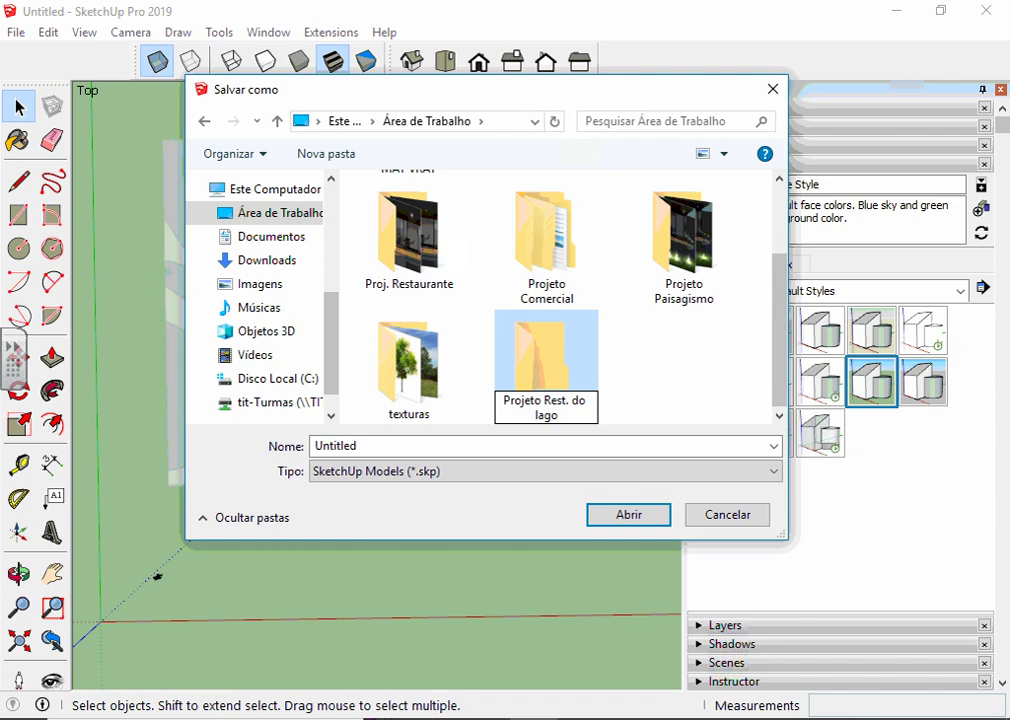
pyautogui.press('Up')
pyautogui.press('Right')
pyautogui.press('Right')
pyautogui.press('Right')
pyautogui.press('BackSpace')
pyautogui.write('aurante')
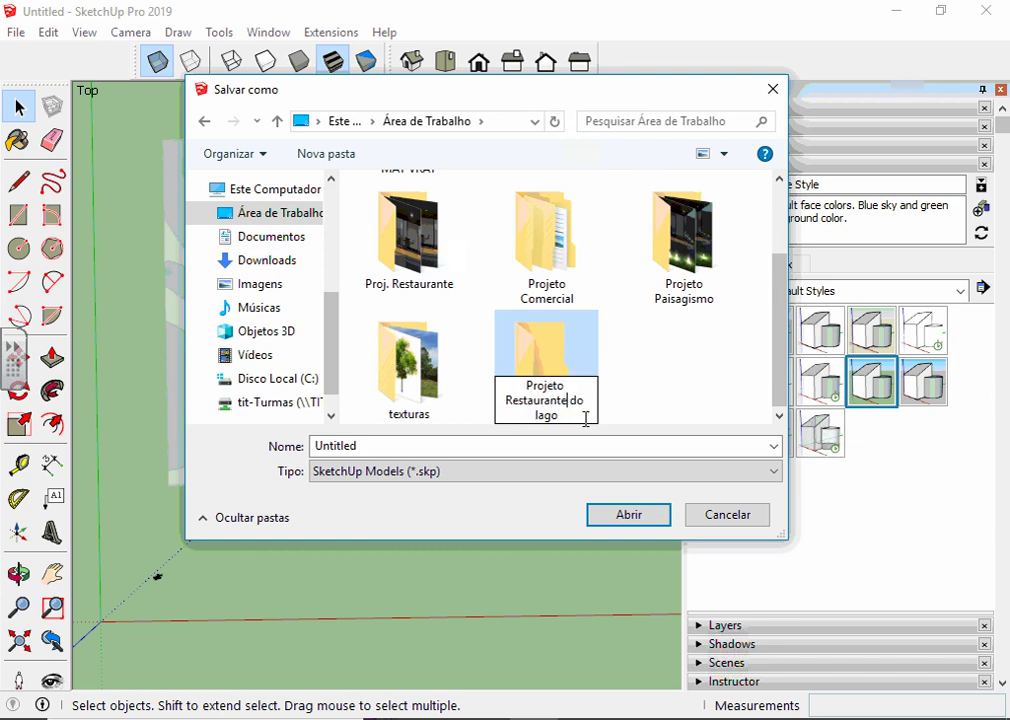
pyautogui.click(660, 350)
pyautogui.scroll(-1, 648, 374)
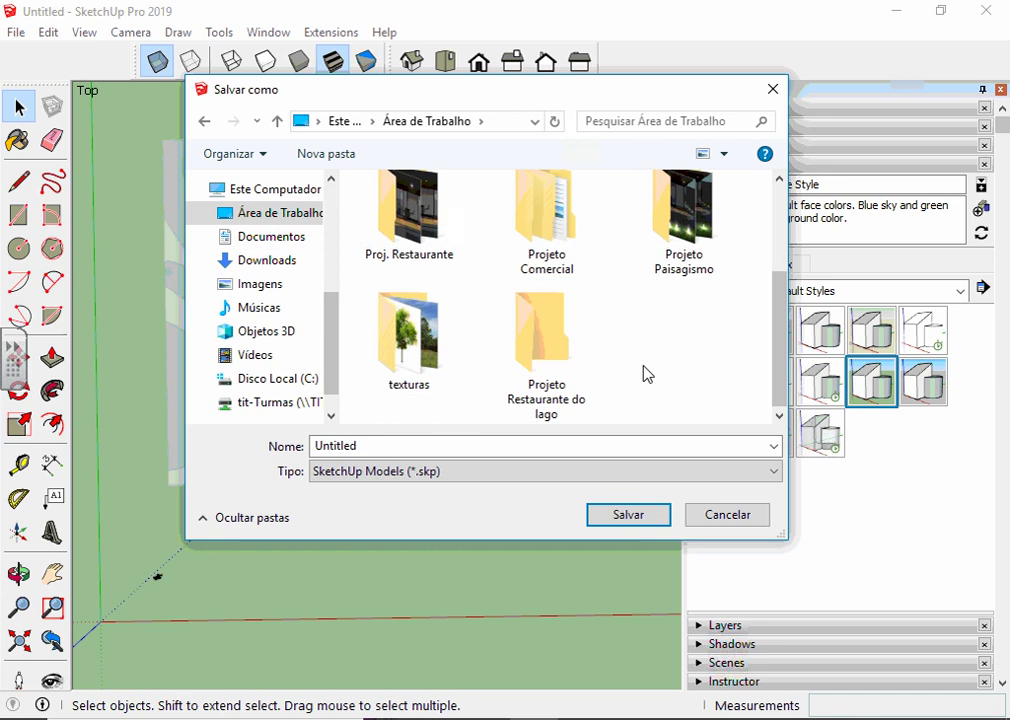
# Step: Open Projeto Restaurante do lago and create the subfolder 'Arquivos do projeto'
pyautogui.doubleClick(553, 350)
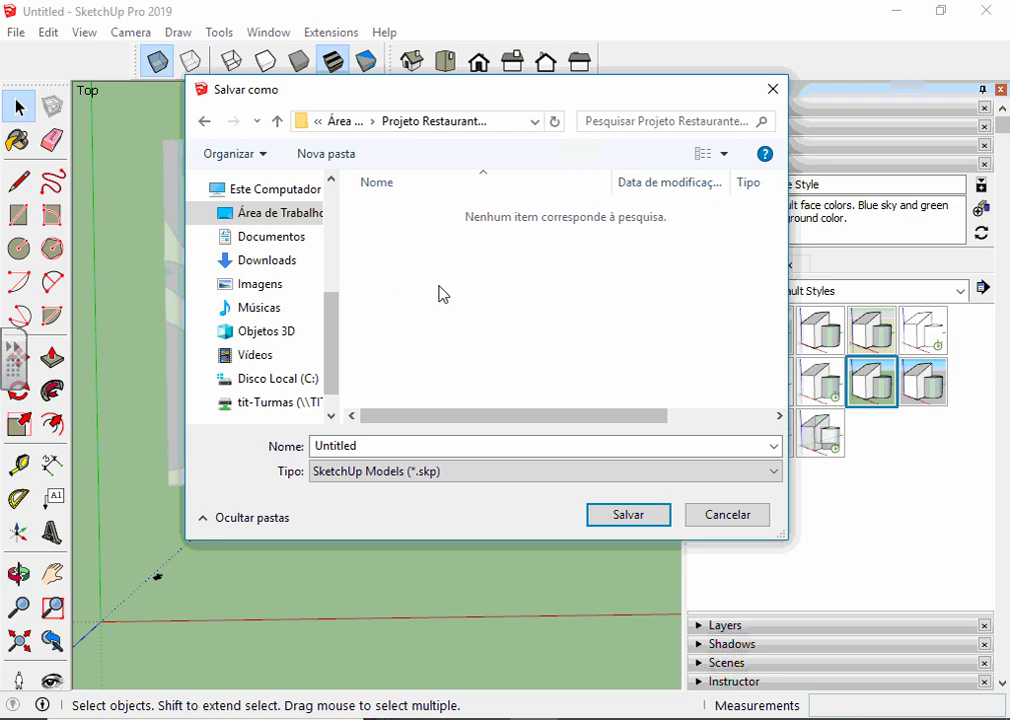
pyautogui.click(350, 163)
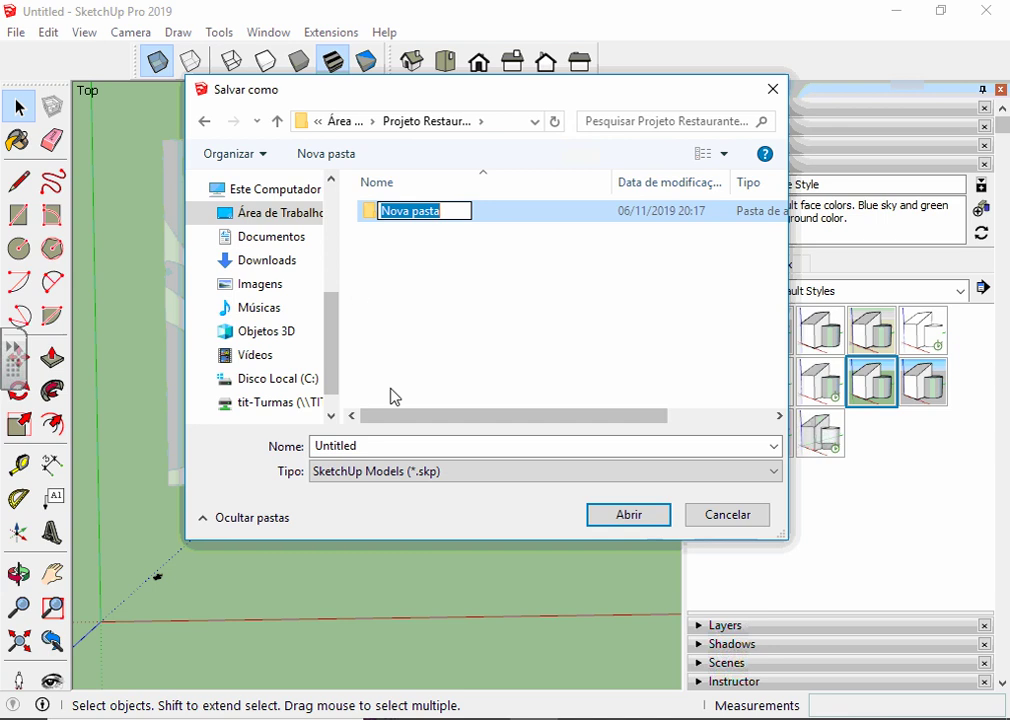
pyautogui.write('SA')
pyautogui.press('BackSpace')
pyautogui.press('BackSpace')
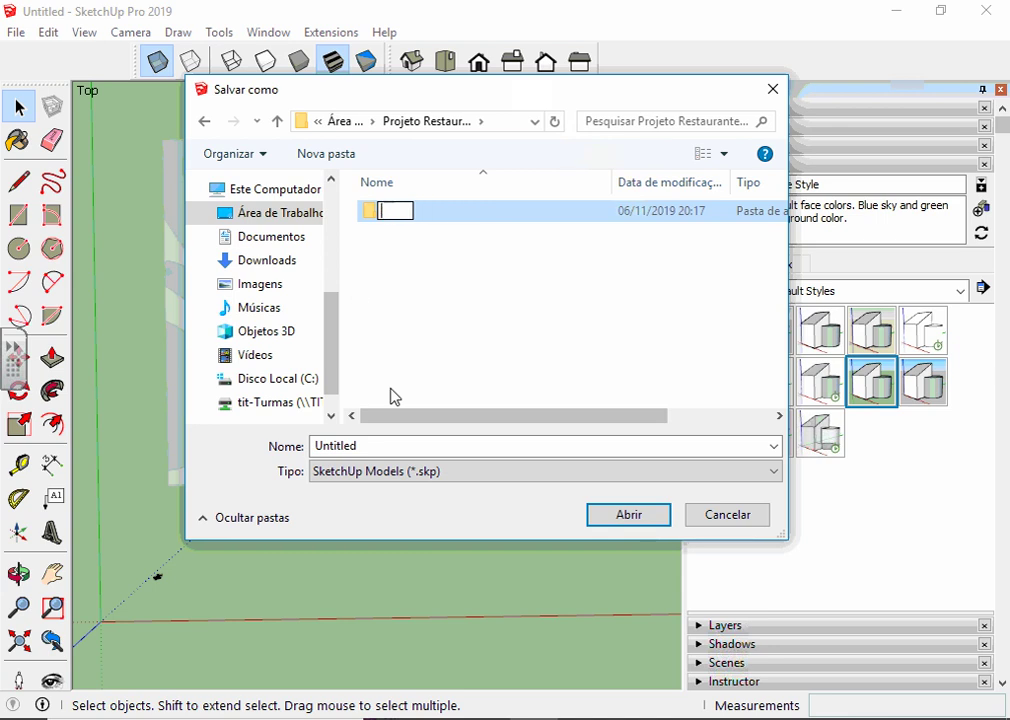
pyautogui.write('Arq')
pyautogui.write('uivos')
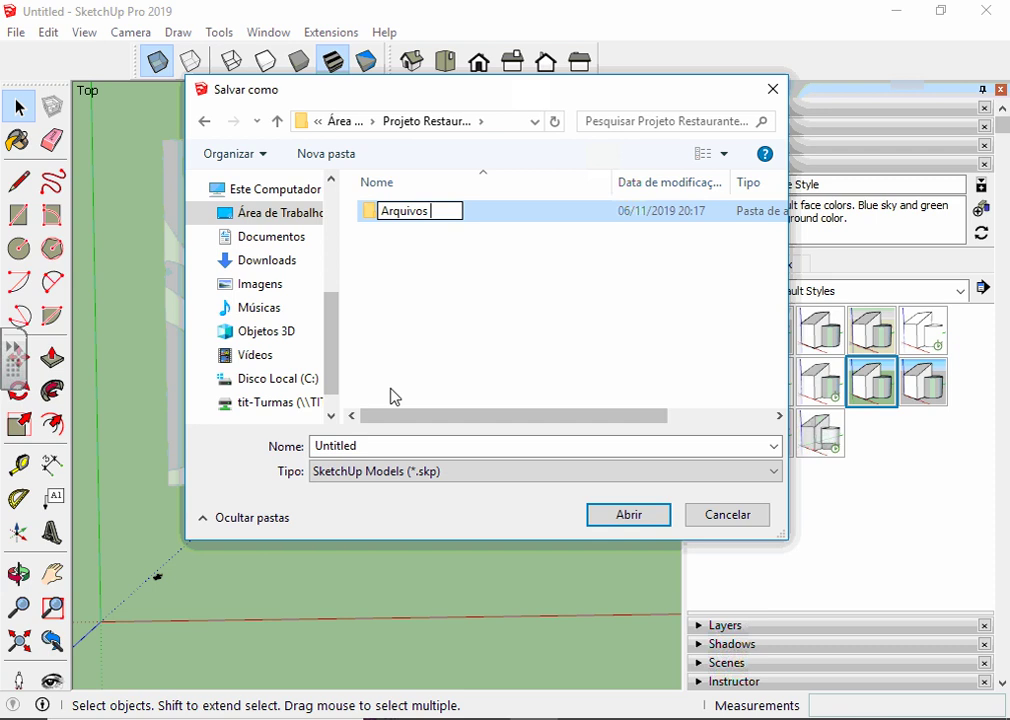
pyautogui.write('do pro')
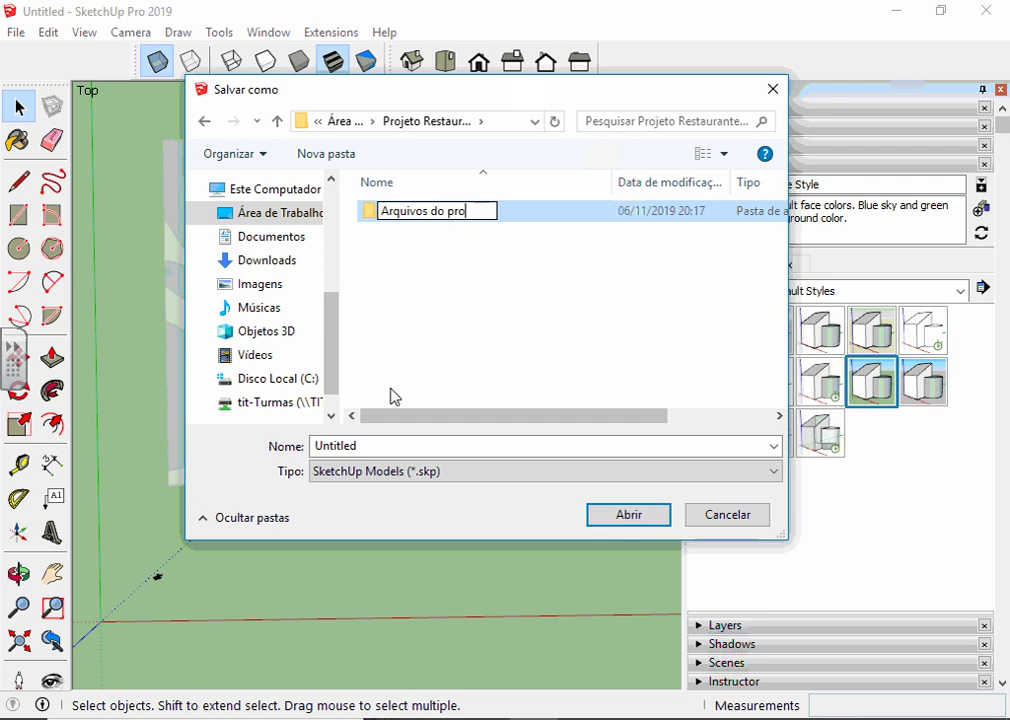
pyautogui.write('jeto')
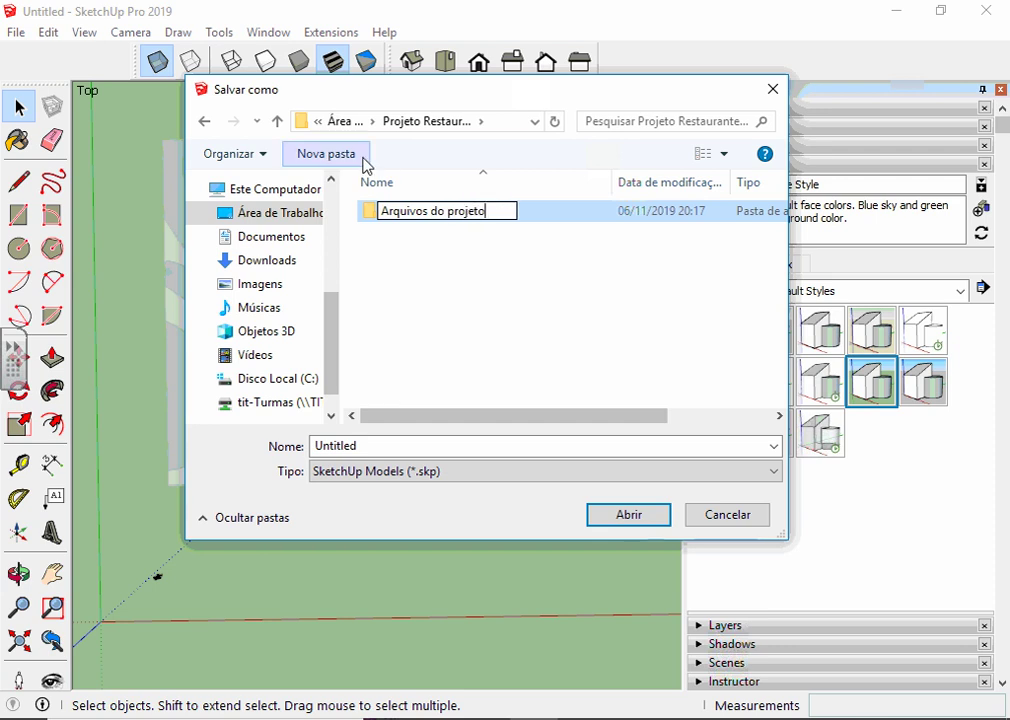
pyautogui.click(353, 158)
# Step: Add the subfolders 'Componentes' and 'Texturas', then widen the dialog to read full names
pyautogui.write('C')
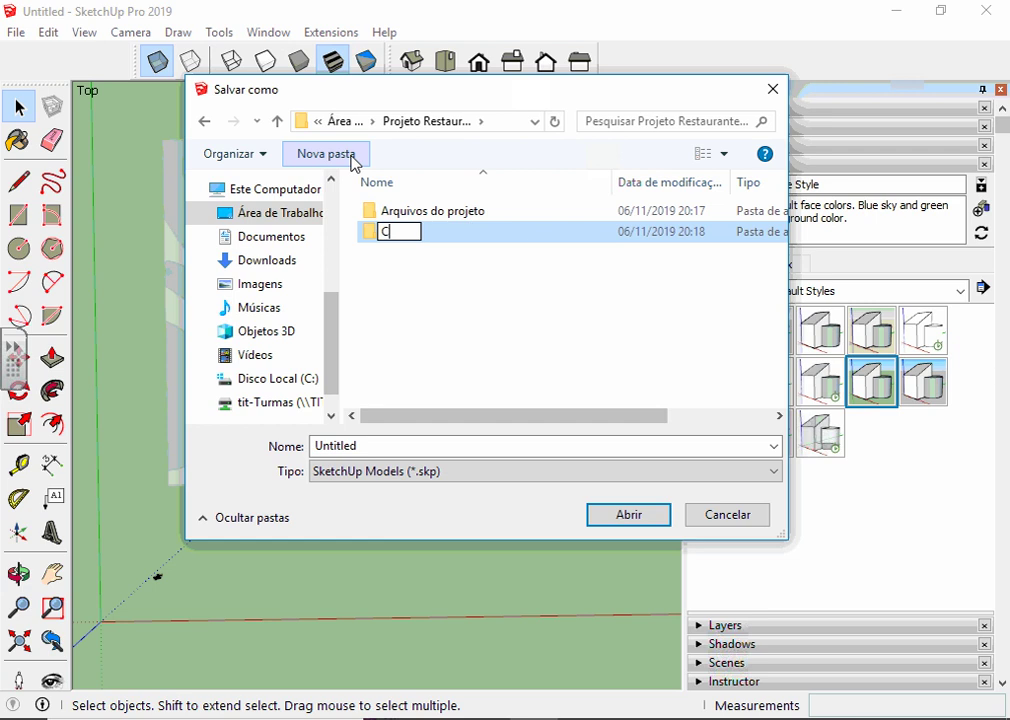
pyautogui.write('omponente')
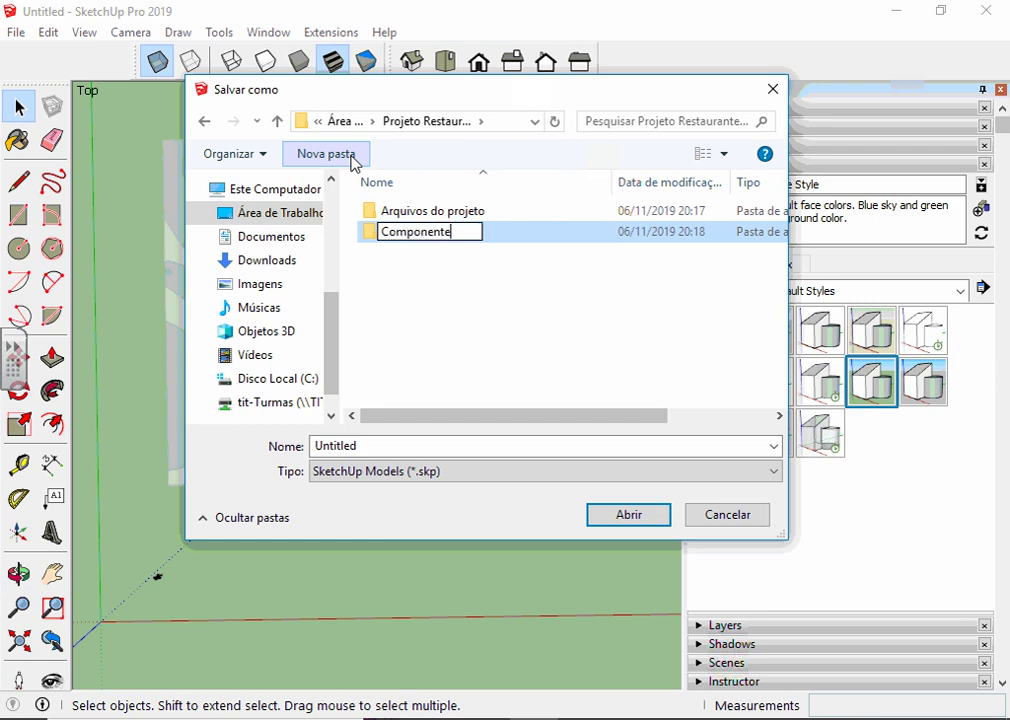
pyautogui.write('s')
pyautogui.click(353, 158)
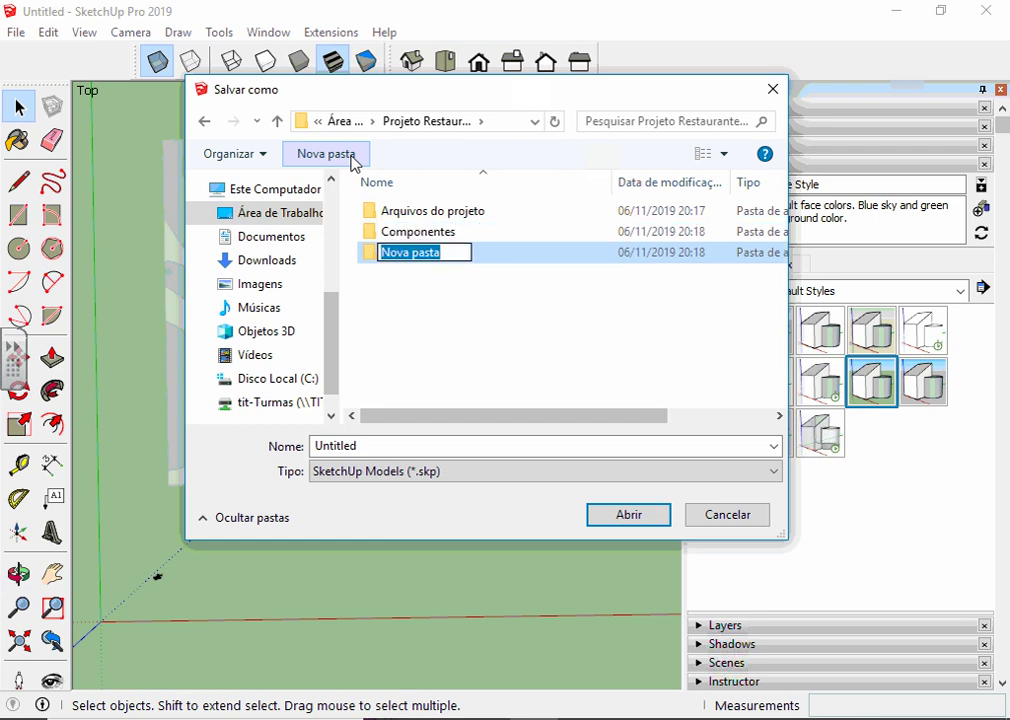
pyautogui.write('Textt')
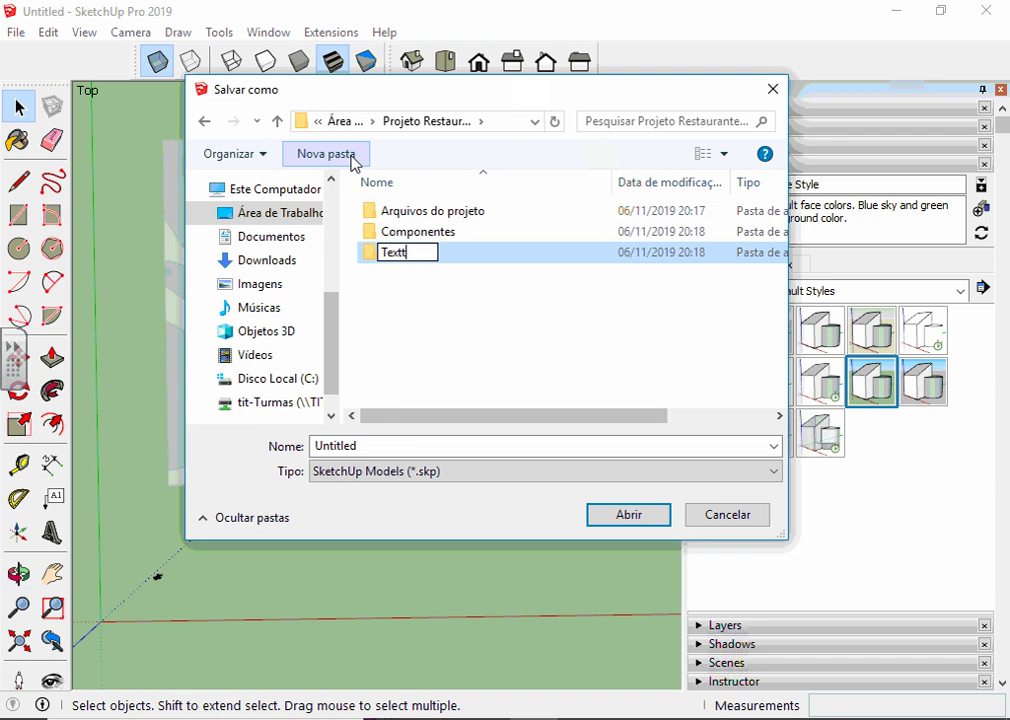
pyautogui.press('BackSpace')
pyautogui.write('uras')
pyautogui.click(467, 257)
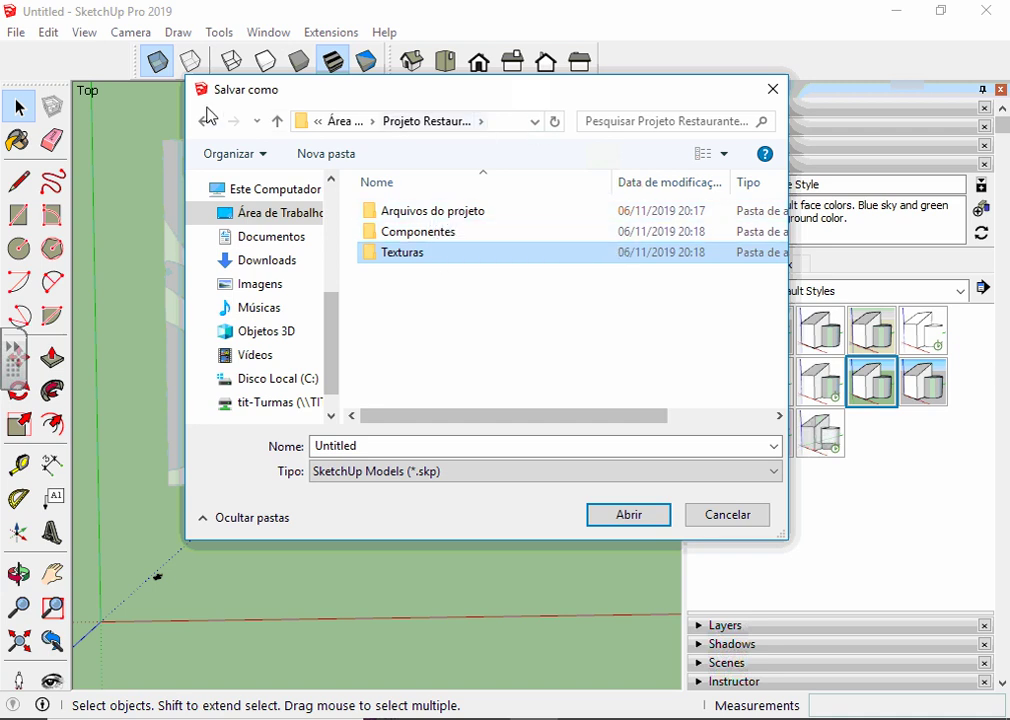
pyautogui.moveTo(185, 101); pyautogui.dragTo(87, 97)
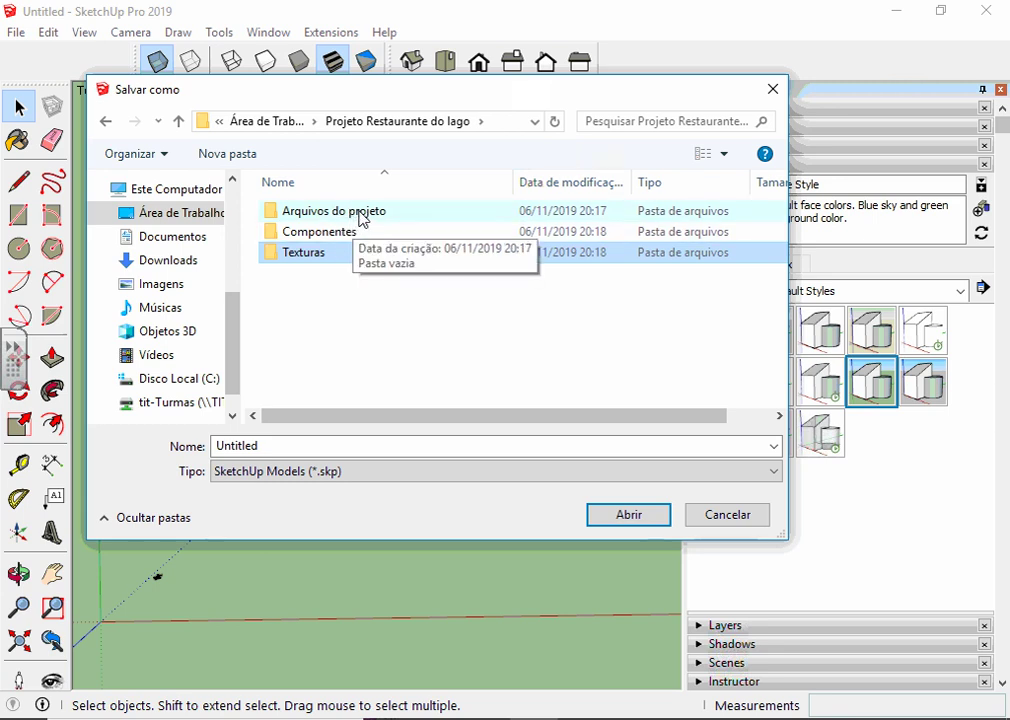
# Step: Open the Arquivos do projeto folder and save the model there as 'Restaurante do lago parte 1'
pyautogui.doubleClick(362, 219)
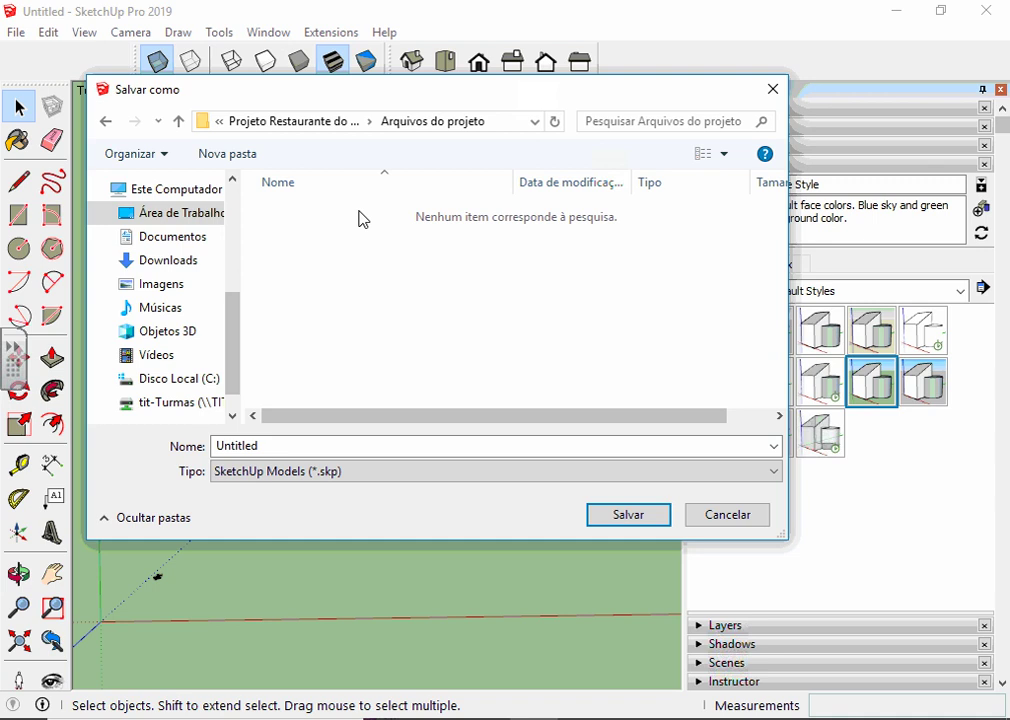
pyautogui.doubleClick(346, 444)
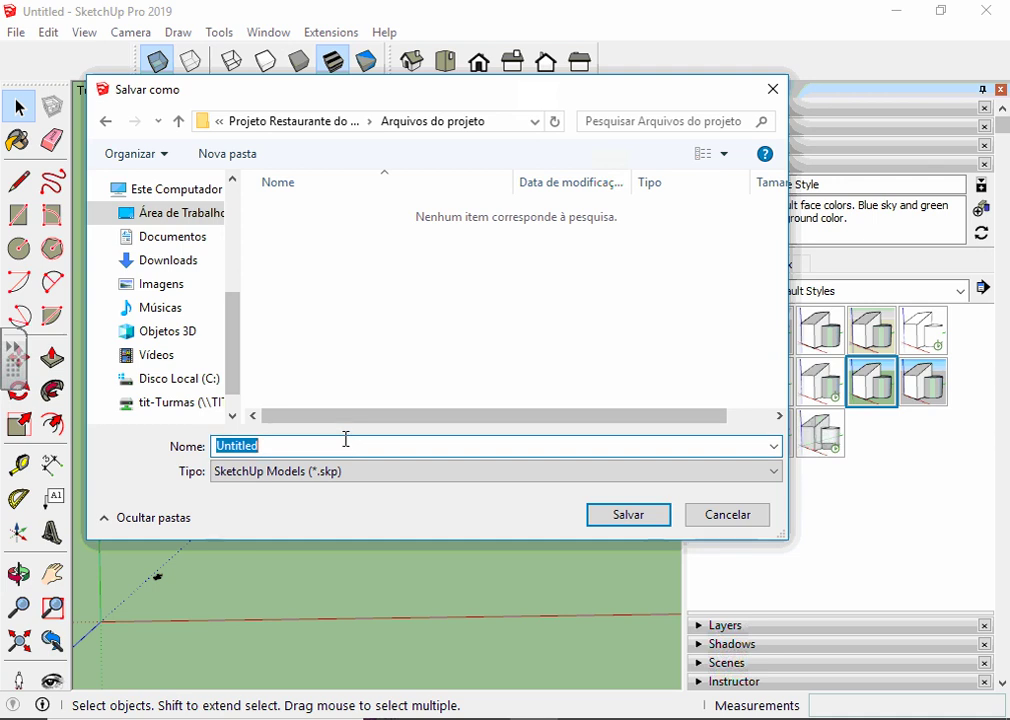
pyautogui.write('Resta')
pyautogui.write('urante do la')
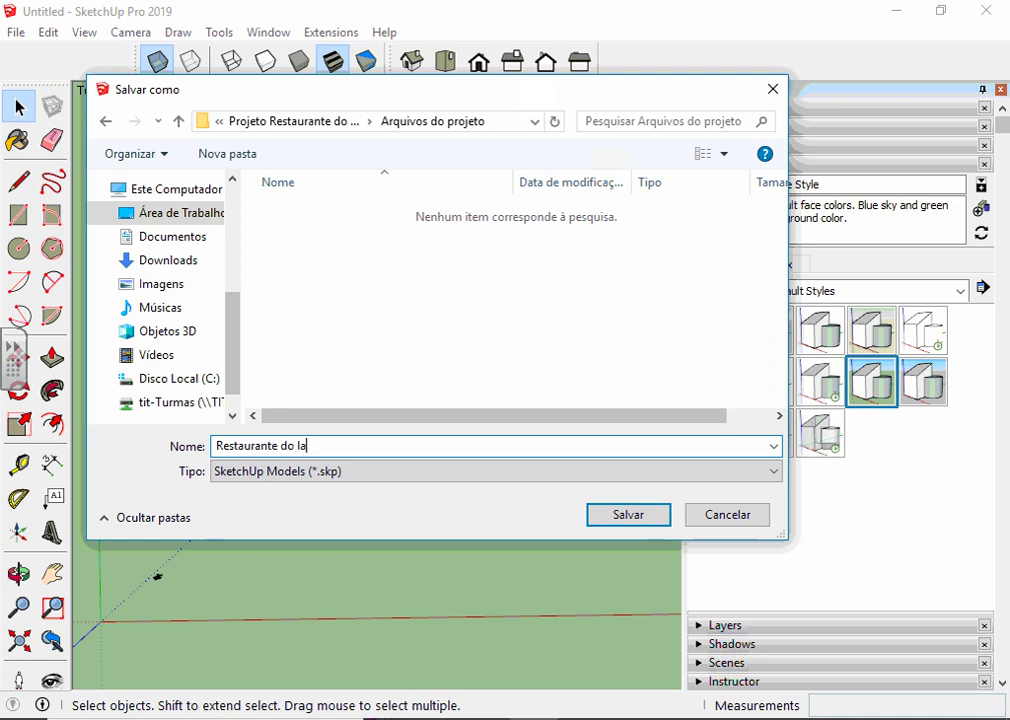
pyautogui.write('go parte 1')
pyautogui.click(612, 520)
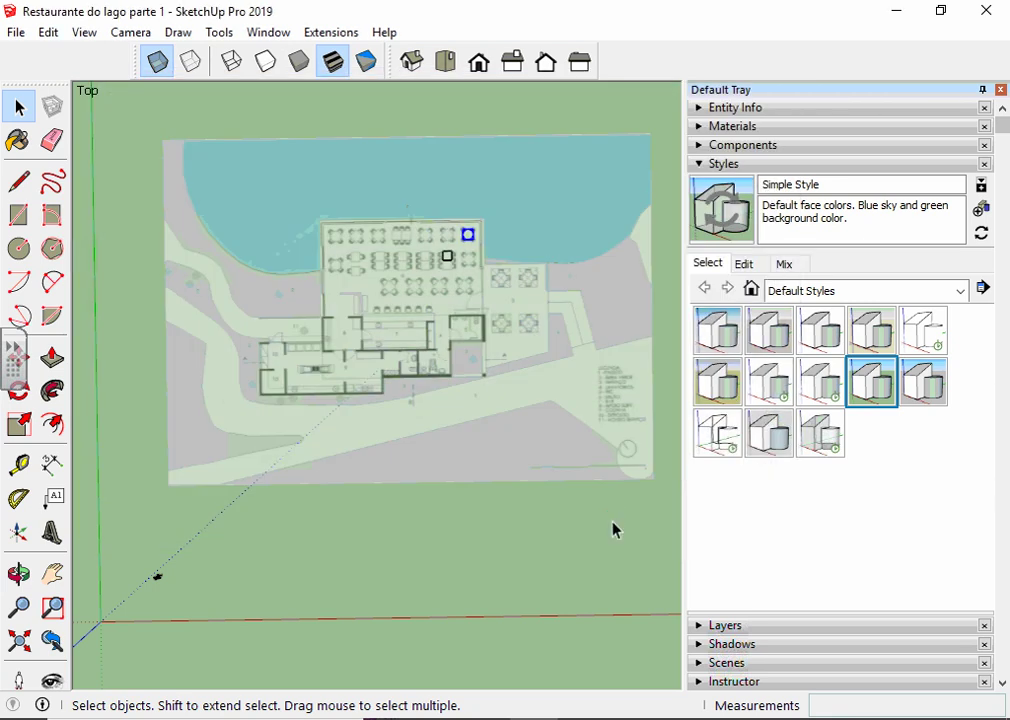